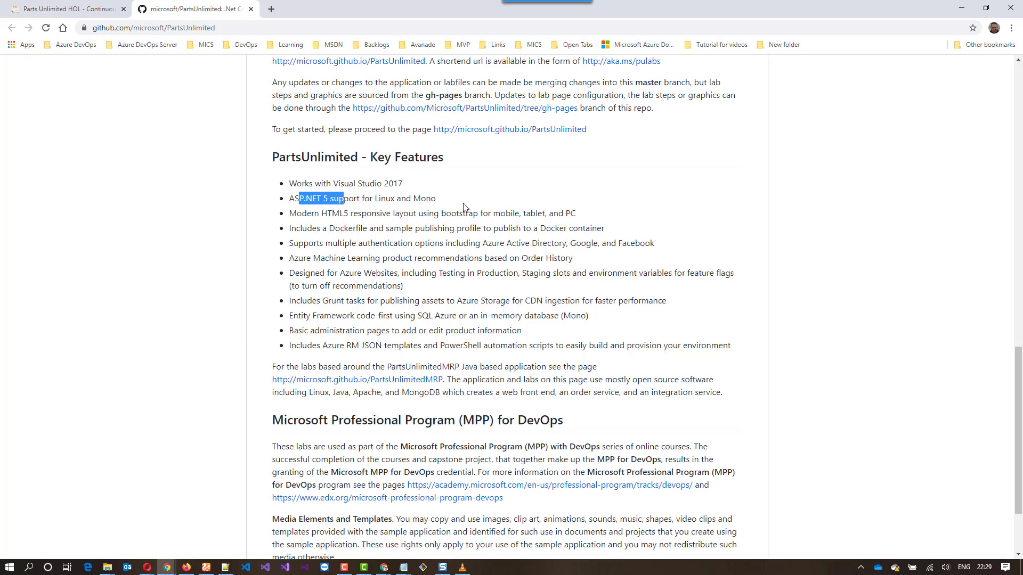
drag(366, 183, 412, 188)
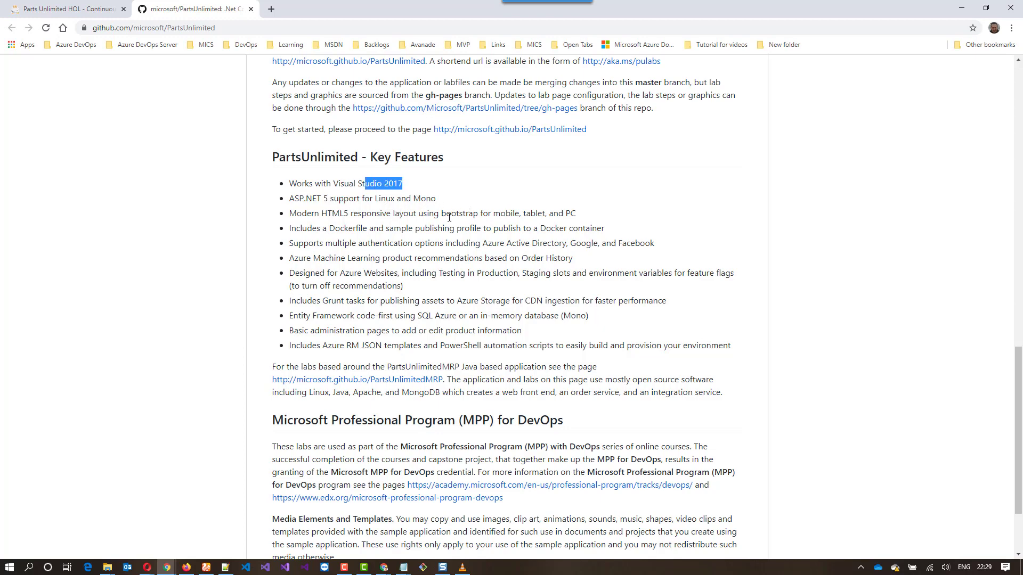
scroll(449, 216, up, 10)
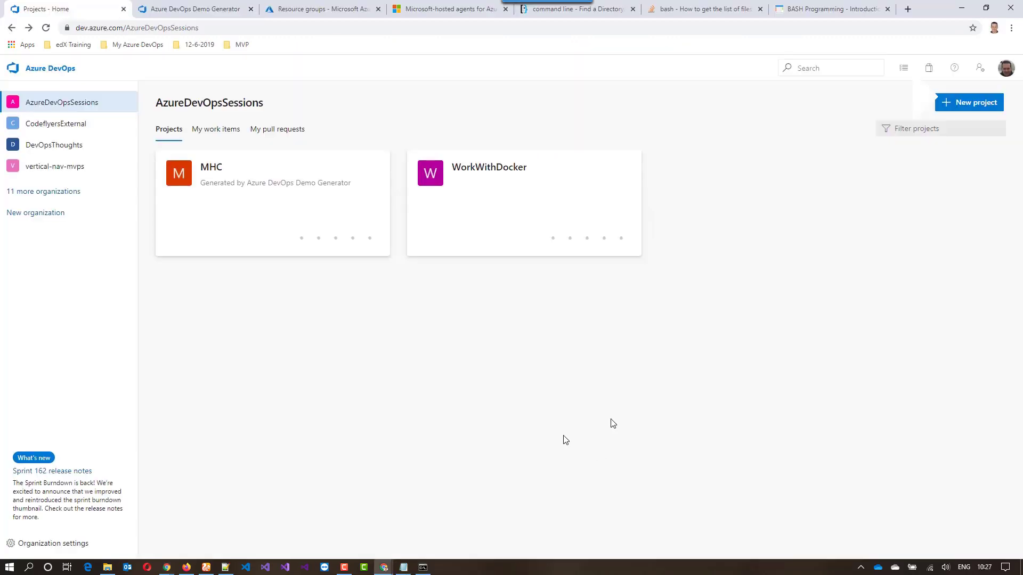
Sign in to the Azure DevOps Demo Generator and select the AzureDevOpsSessions organization for the new project
click(155, 9)
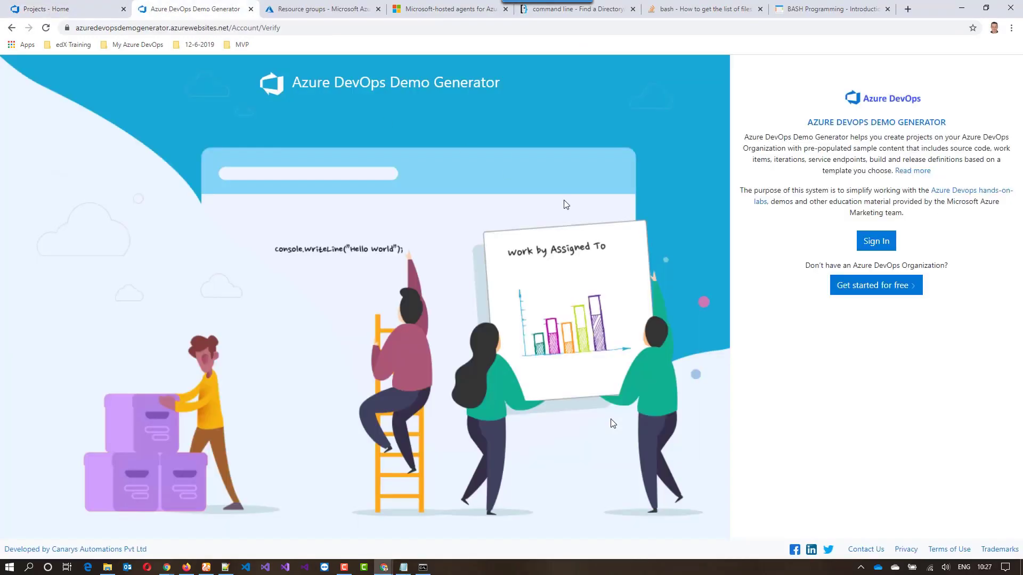
click(877, 241)
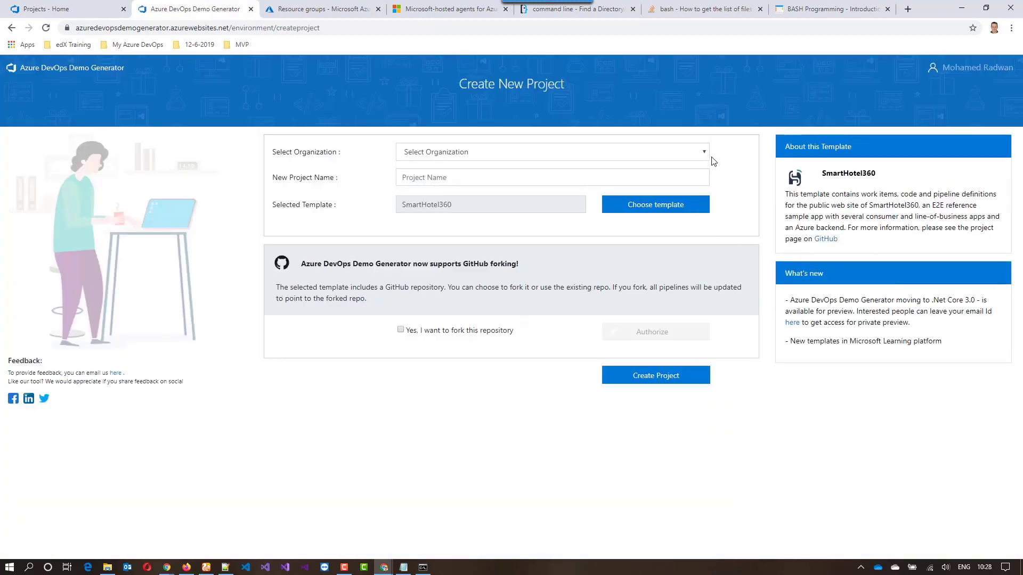
key(space)
click(702, 155)
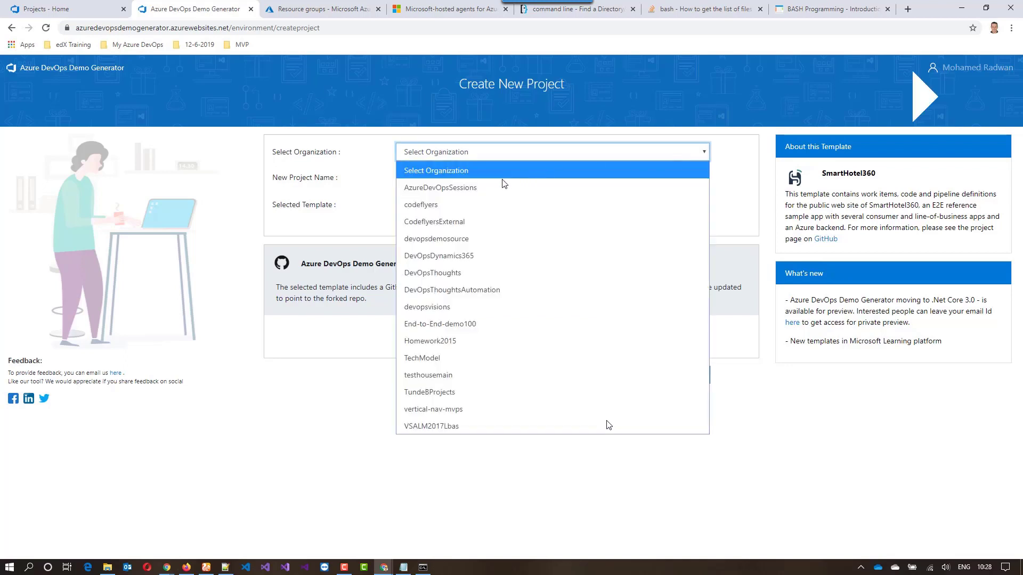
click(488, 184)
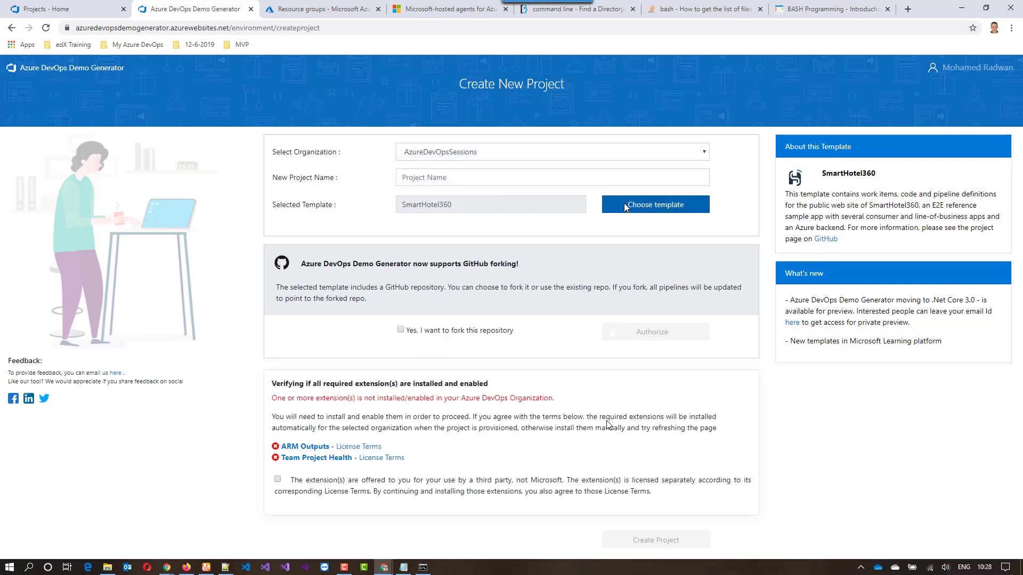
Choose PartsUnlimited from the general templates as the template for the new project
click(624, 204)
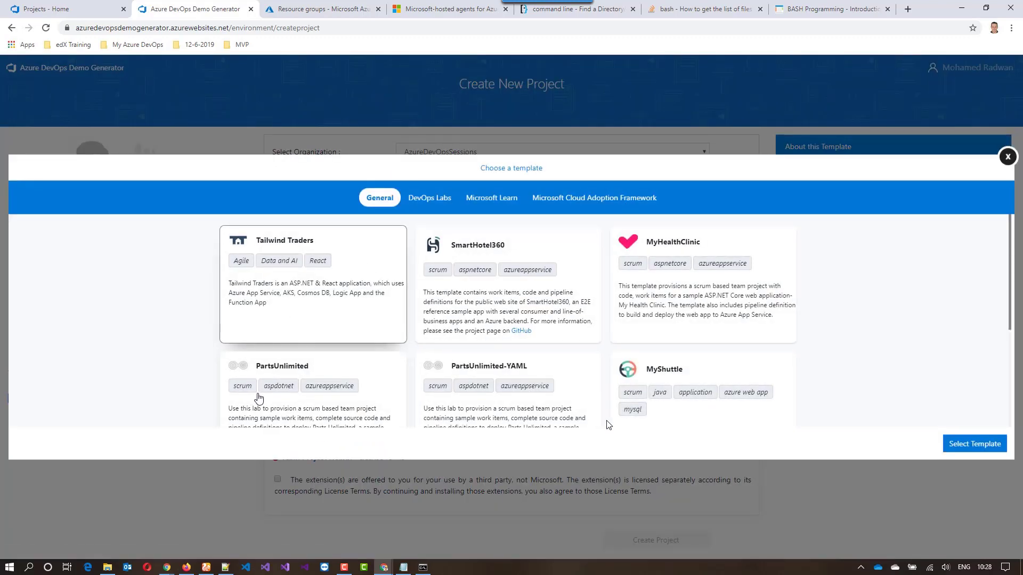
click(258, 398)
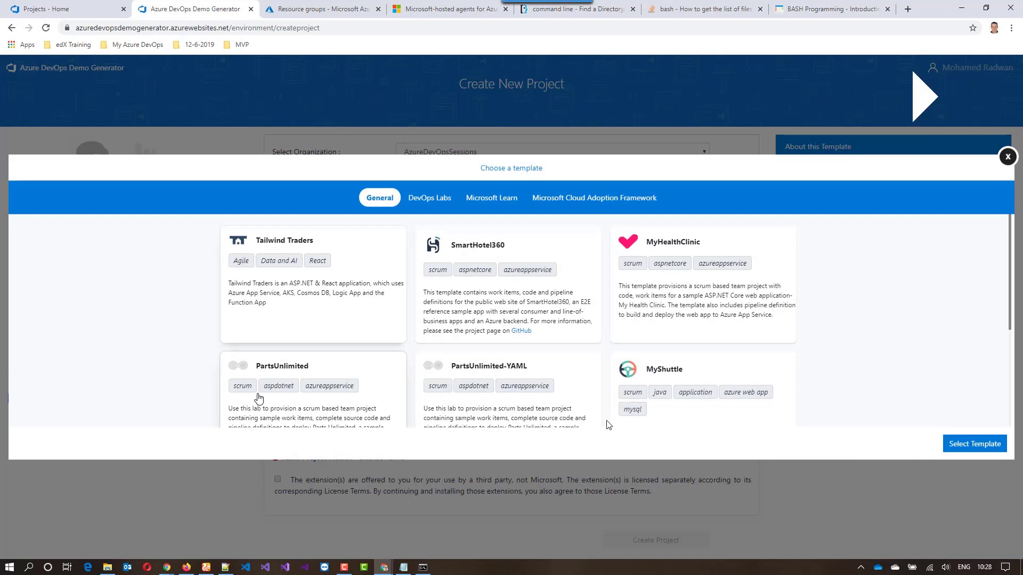
click(985, 444)
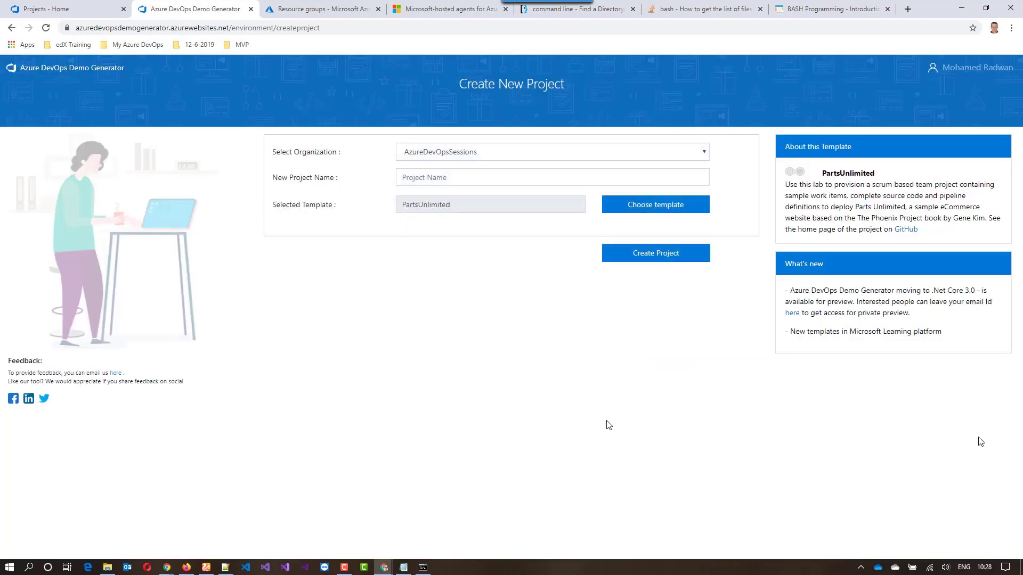
Name the new project PartsUnlimitedProject and create it
click(494, 182)
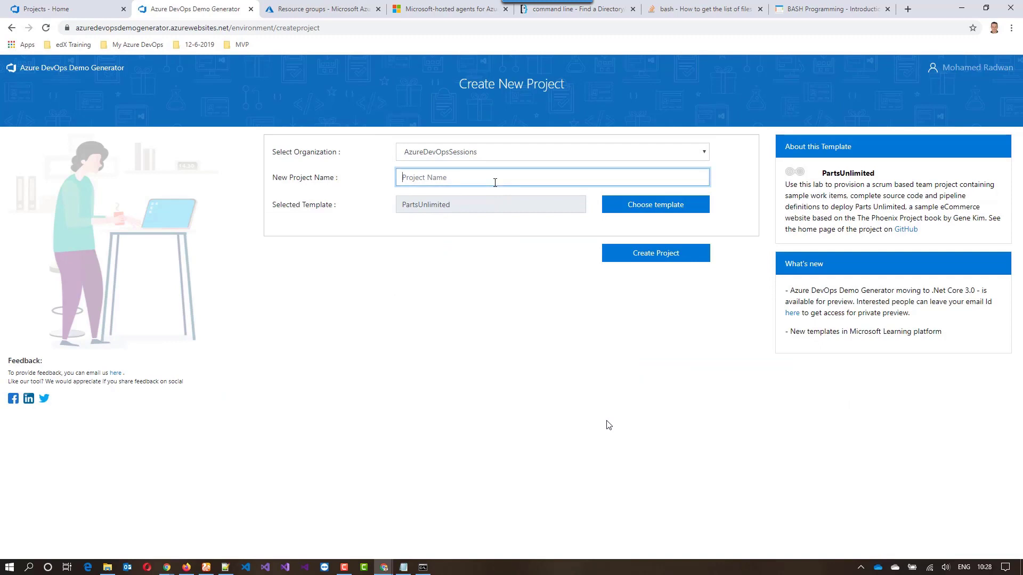
drag(469, 205, 400, 207)
key(ctrl+c)
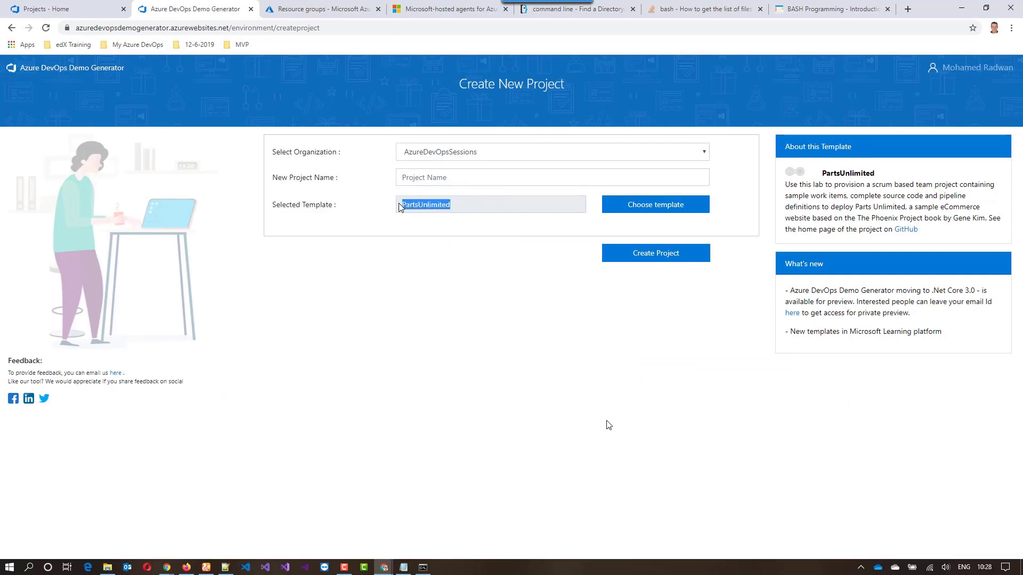
click(442, 172)
key(ctrl+v)
text(Project)
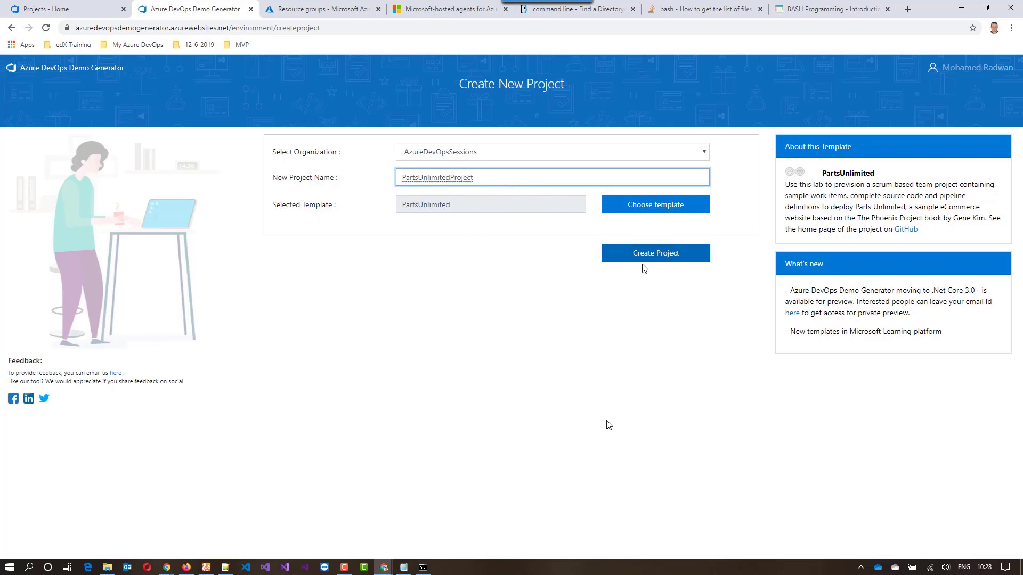
click(655, 259)
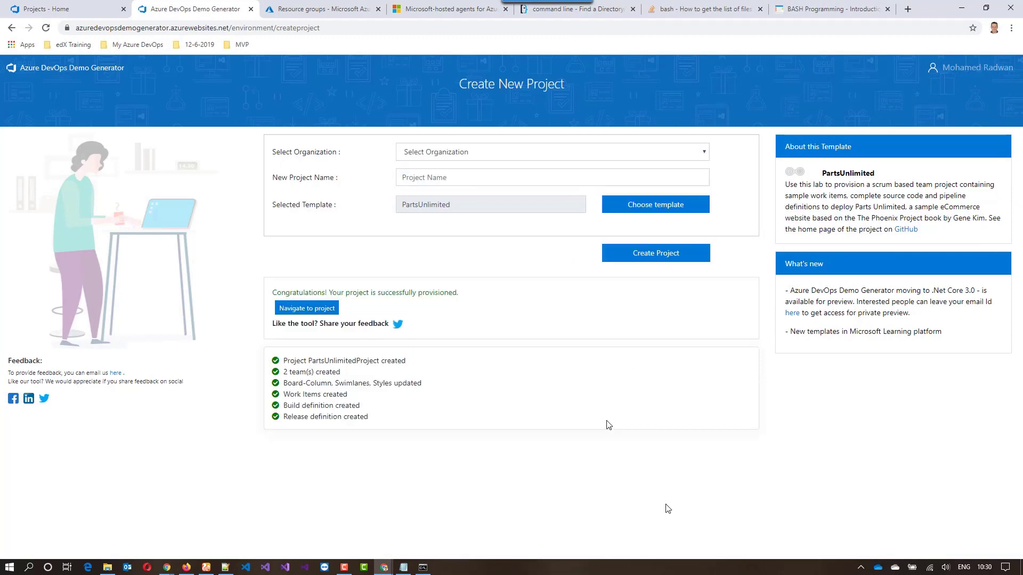
Open PartsUnlimitedProject in the AzureDevOpsSessions organization on Azure DevOps and show its repository files
click(94, 15)
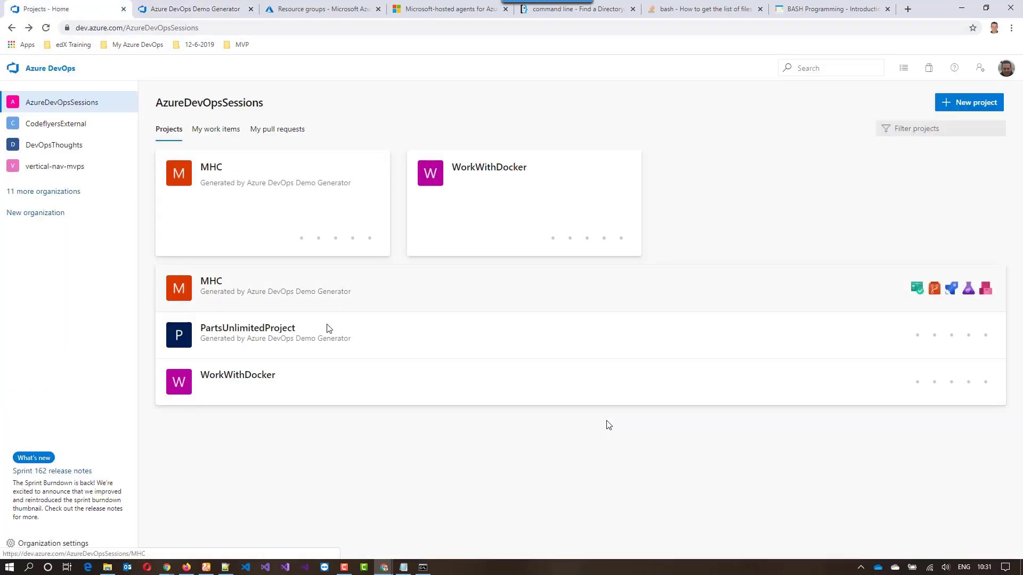
click(267, 342)
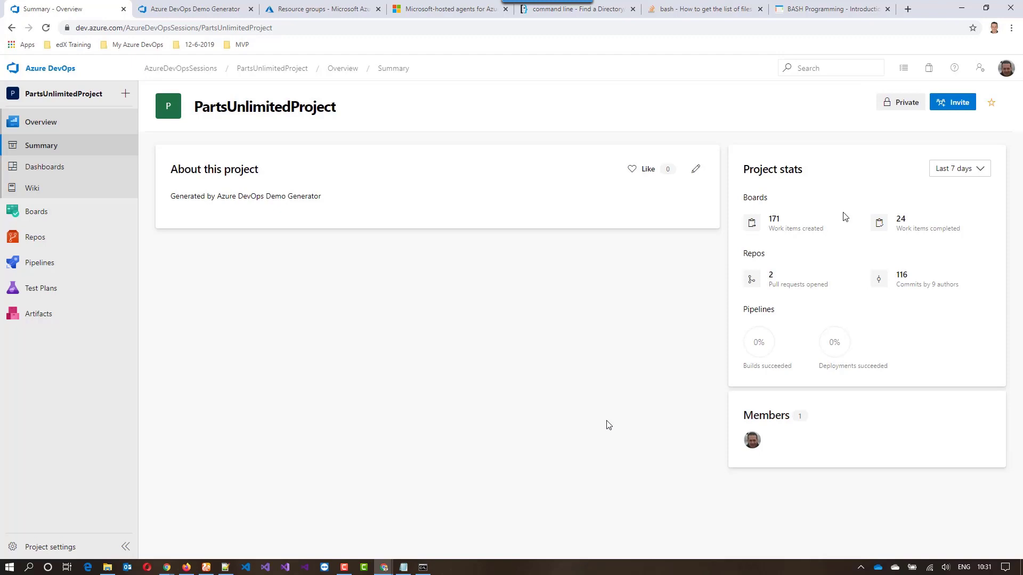
click(42, 242)
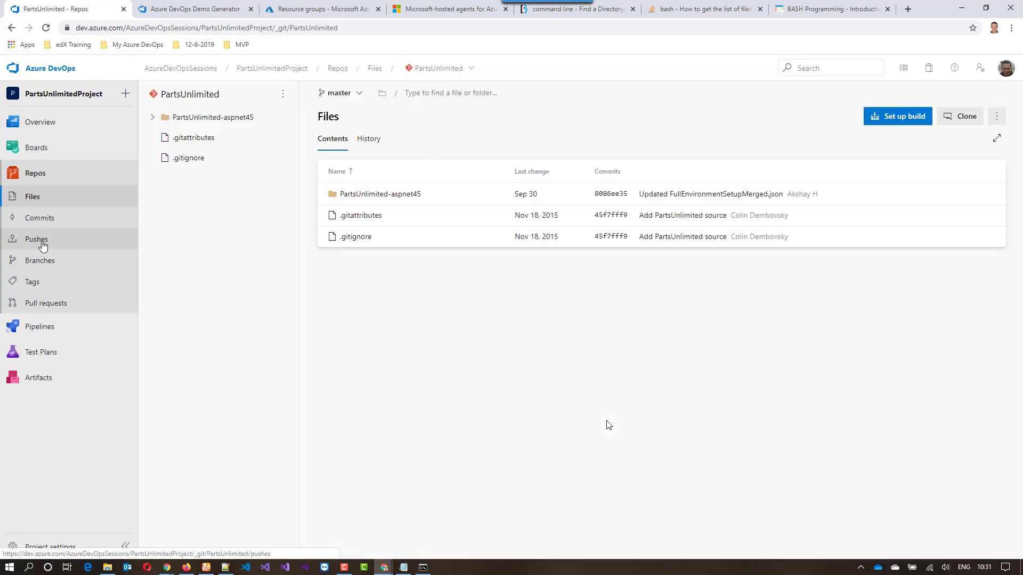
Open Deployment.md in the docs folder of PartsUnlimited-aspnet45 and skim its deployment instructions
click(396, 196)
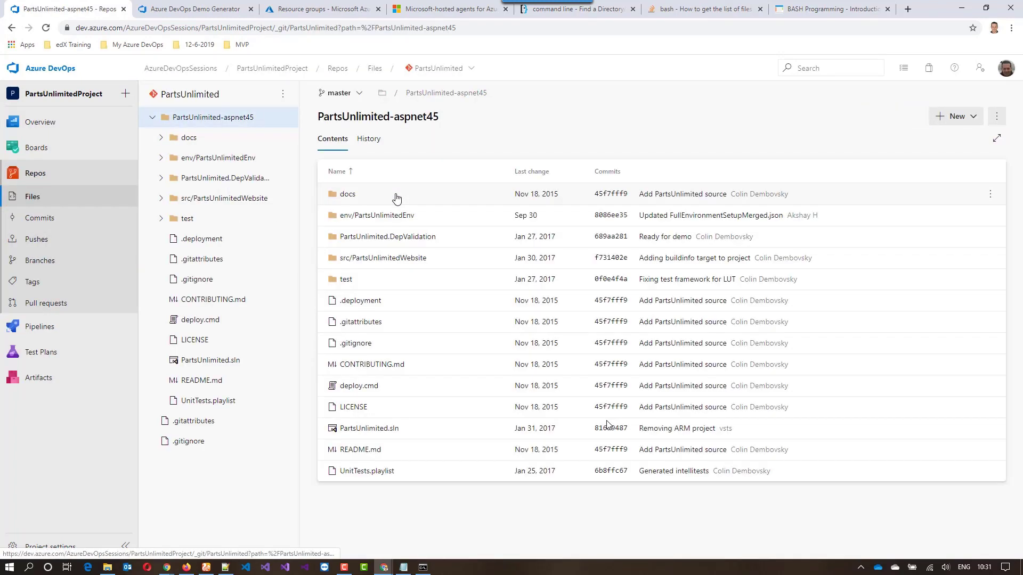
click(361, 203)
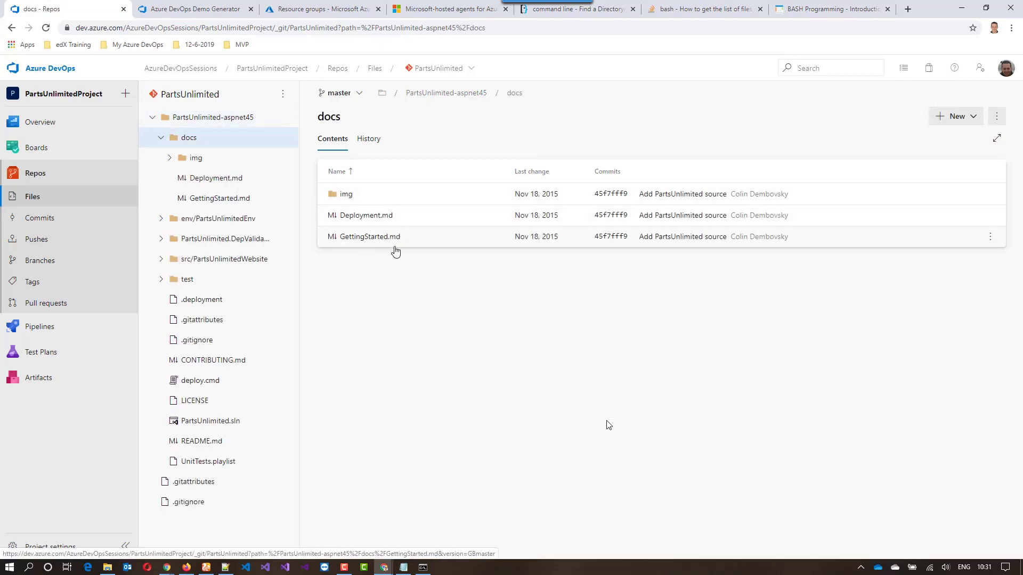
click(379, 216)
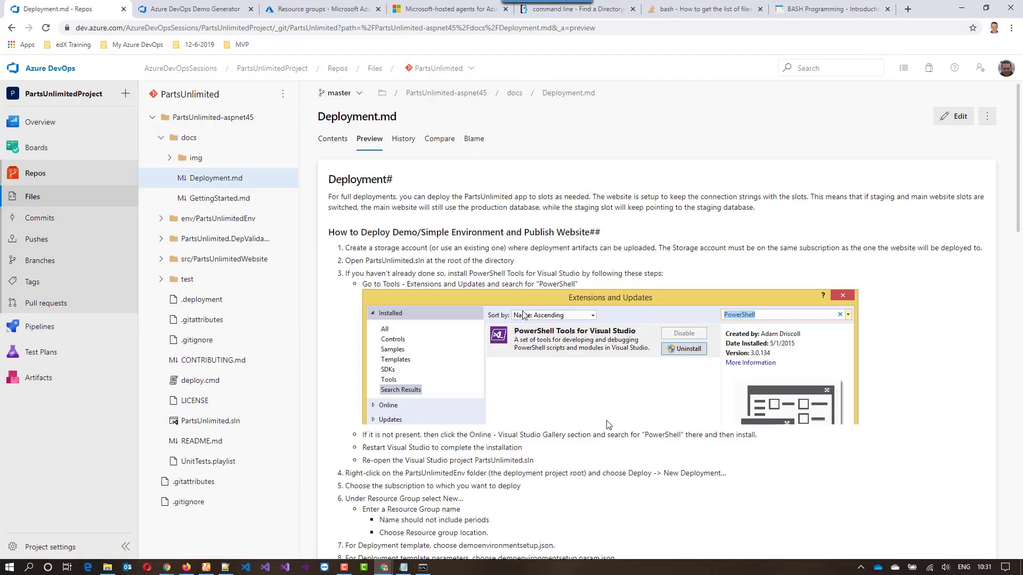
scroll(503, 301, down, 7)
scroll(609, 424, down, 15)
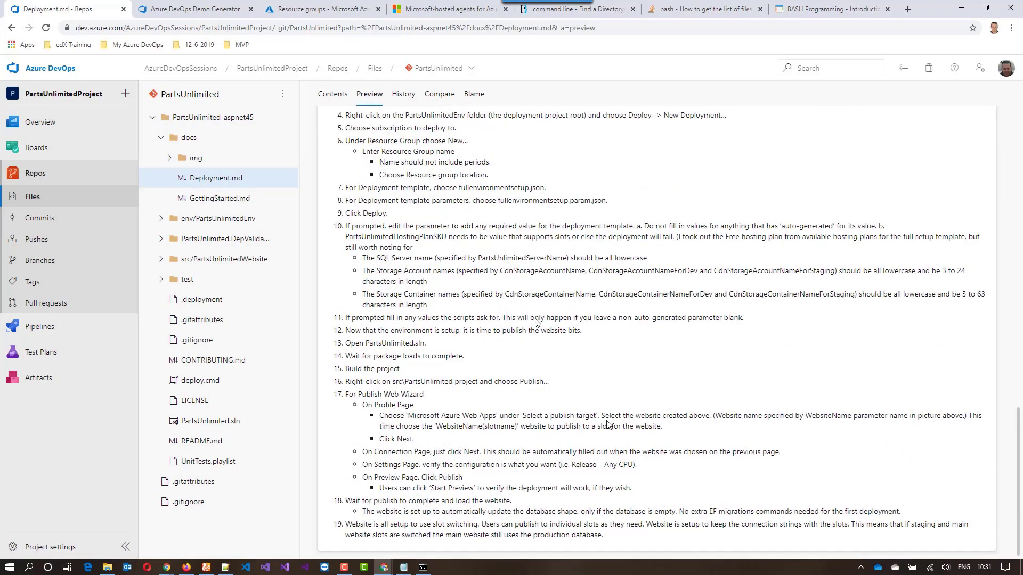
scroll(609, 424, up, 15)
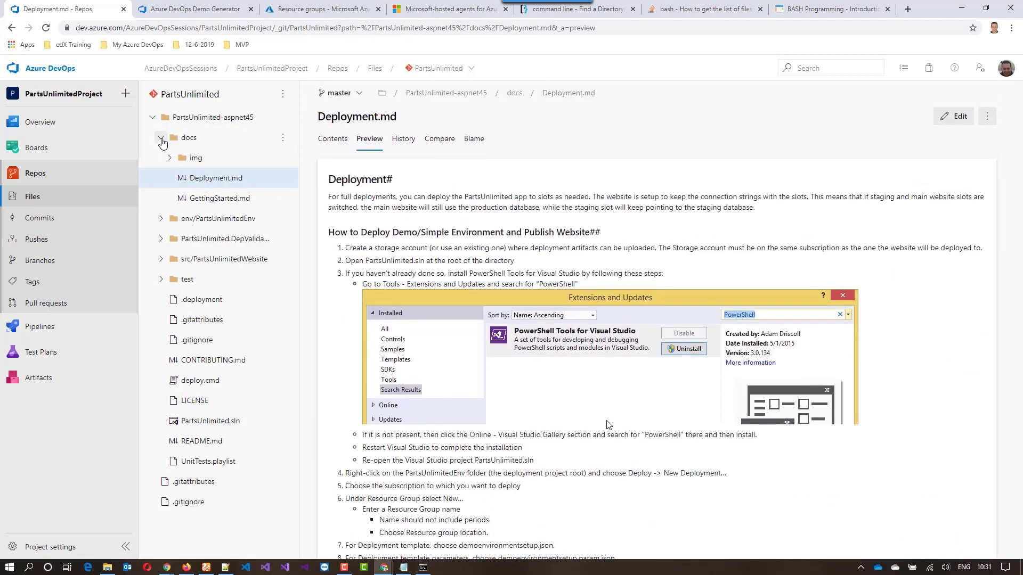
Collapse the docs folder, look through the contents of src/PartsUnlimitedWebsite, and collapse that folder too
click(161, 138)
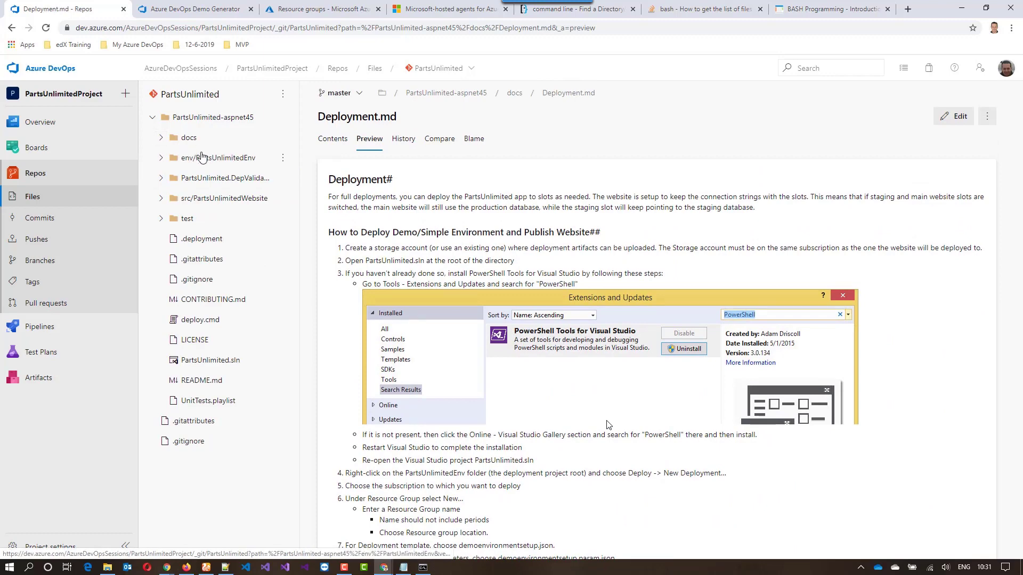
click(249, 199)
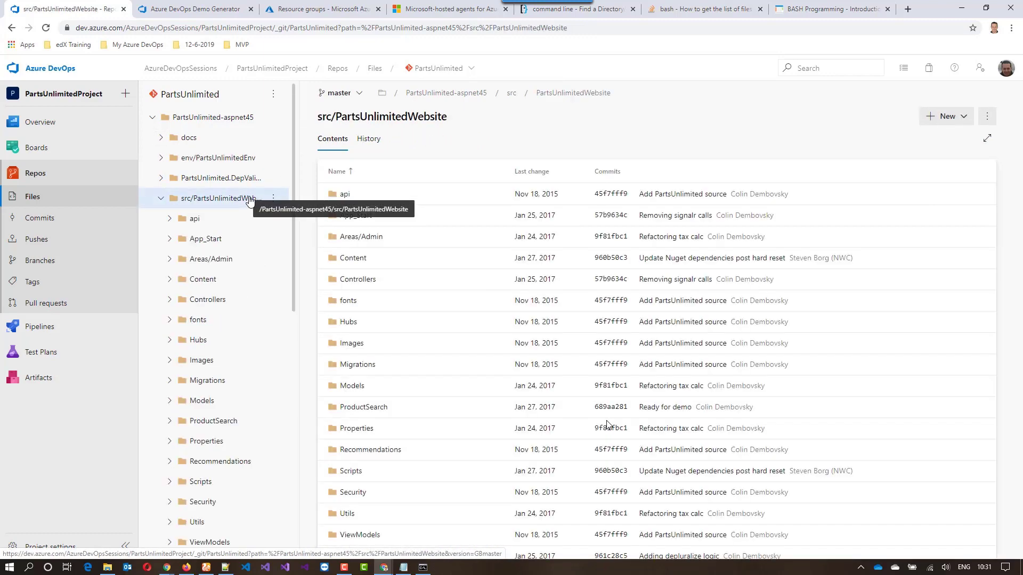
scroll(471, 284, down, 5)
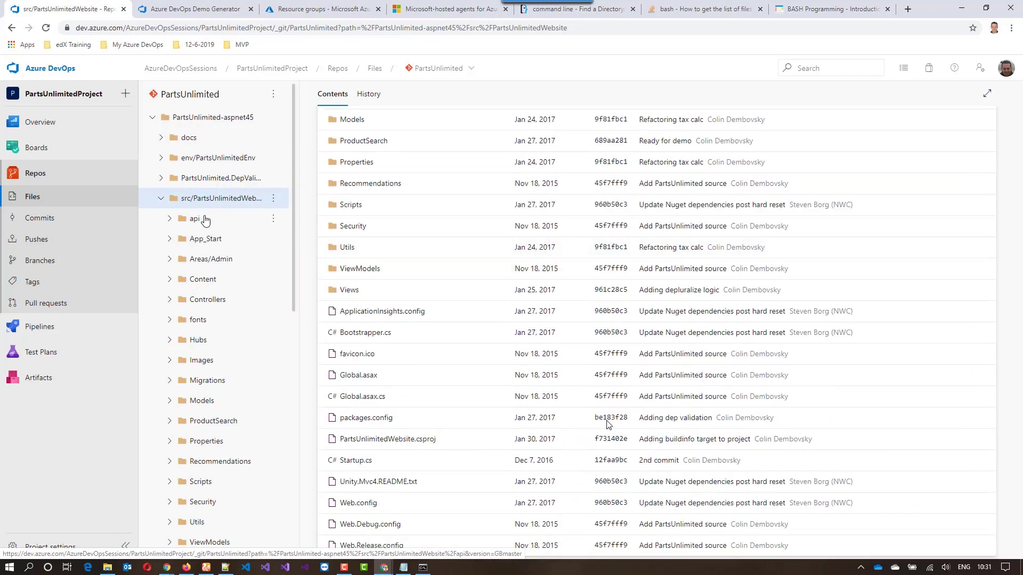
click(166, 203)
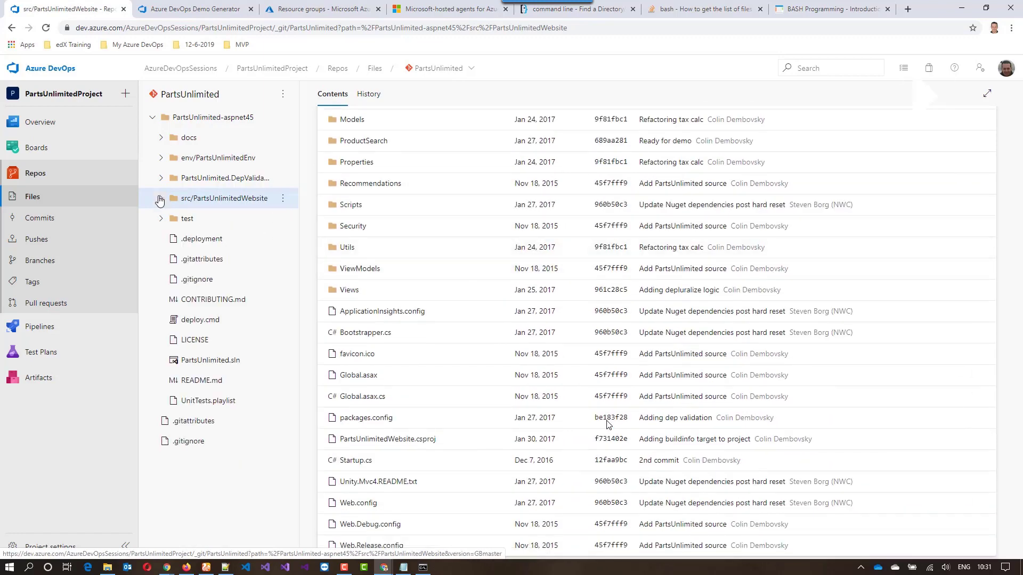
Examine the test folder and its FabrikamFiber.SeleniumTests subfolder, and collapse the subfolder in the file tree
click(171, 218)
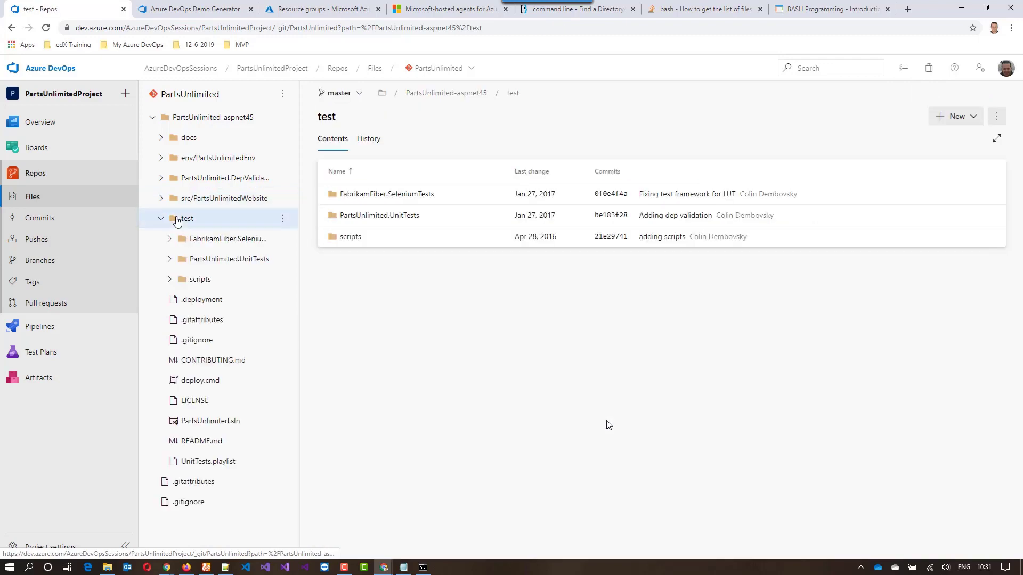
click(400, 196)
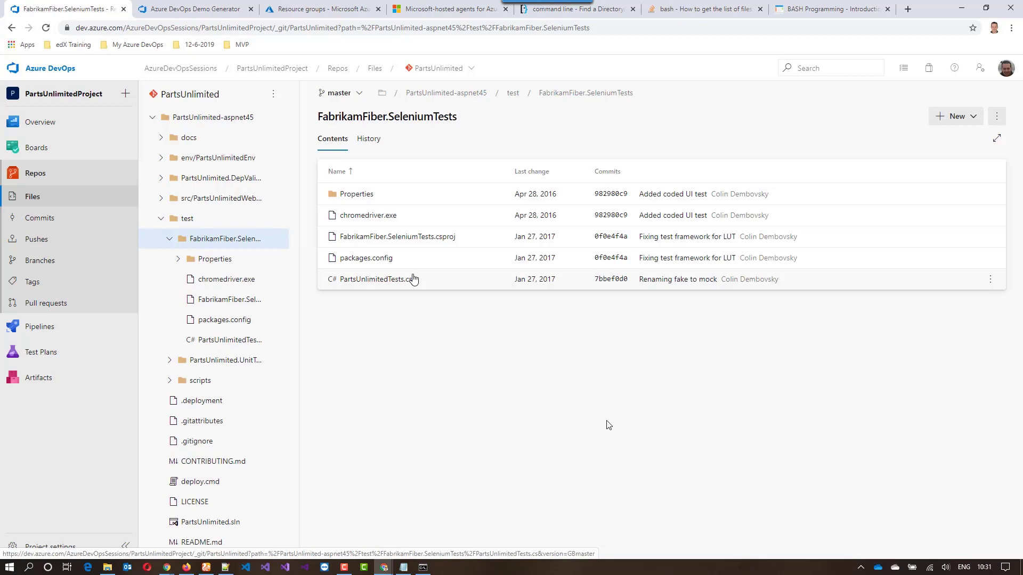
click(186, 244)
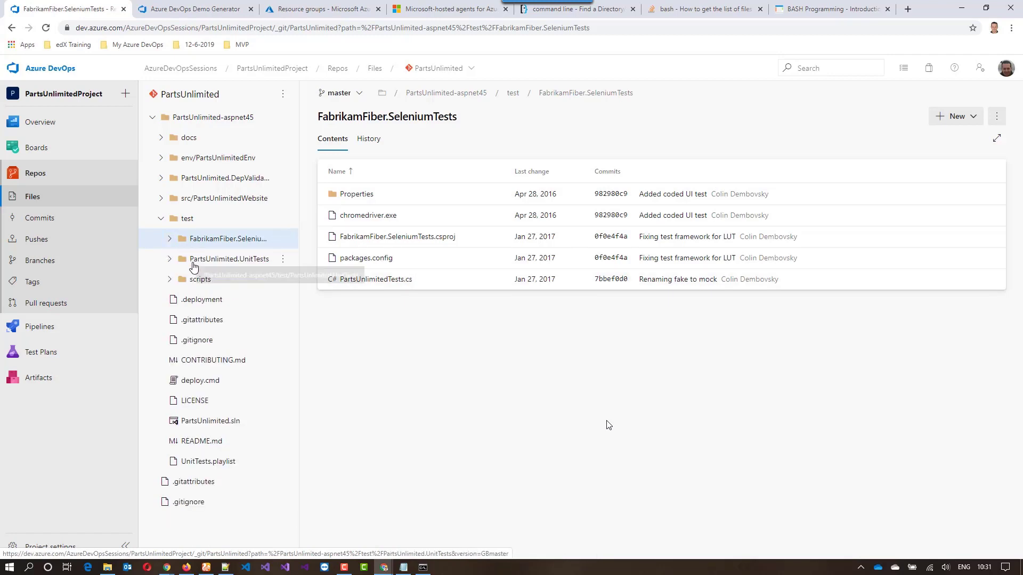
Open the project's PartsUnlimitedE2E pipeline, look at its additional options, and return to the pipeline list
click(66, 323)
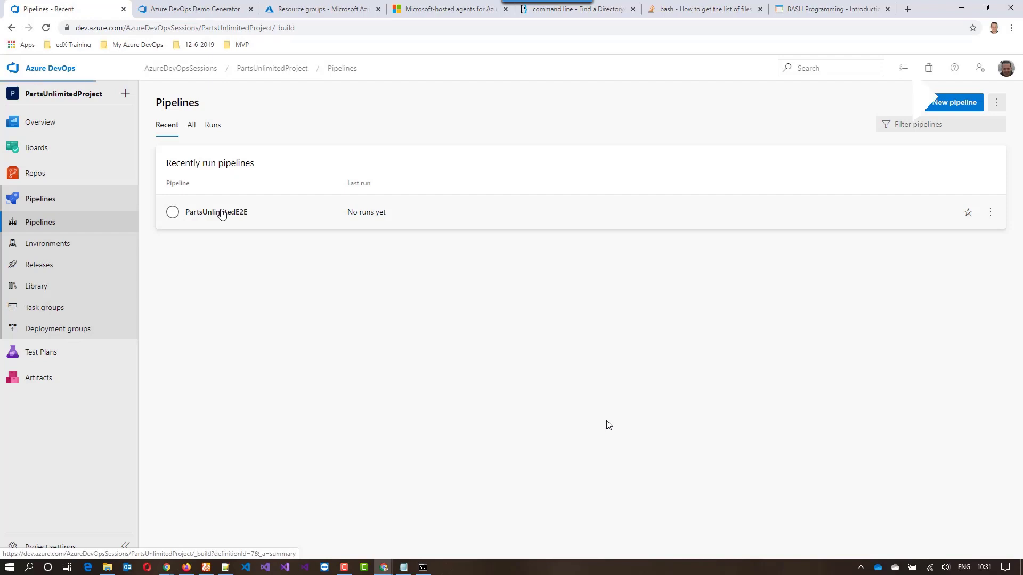
click(222, 213)
click(994, 104)
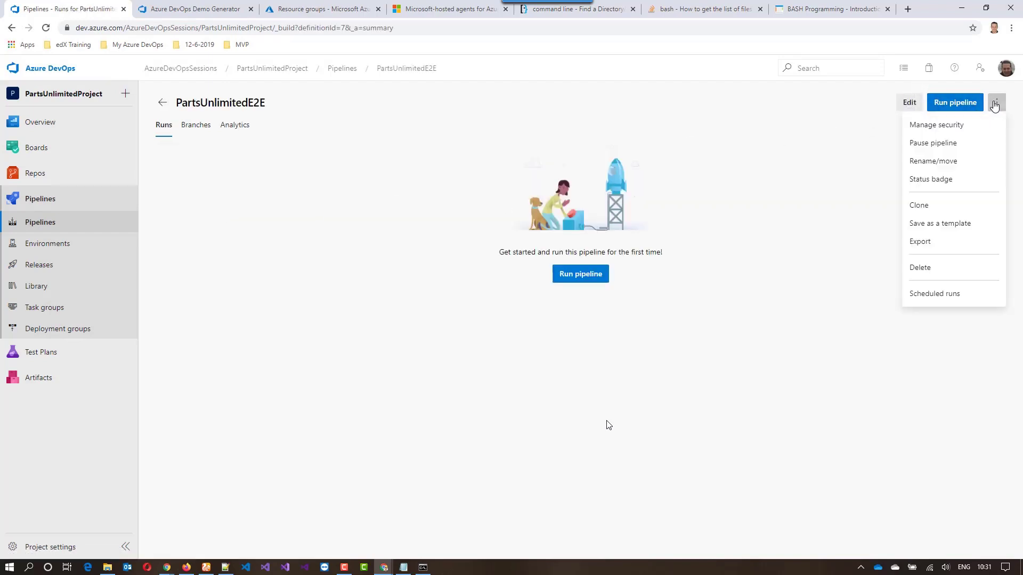
click(951, 145)
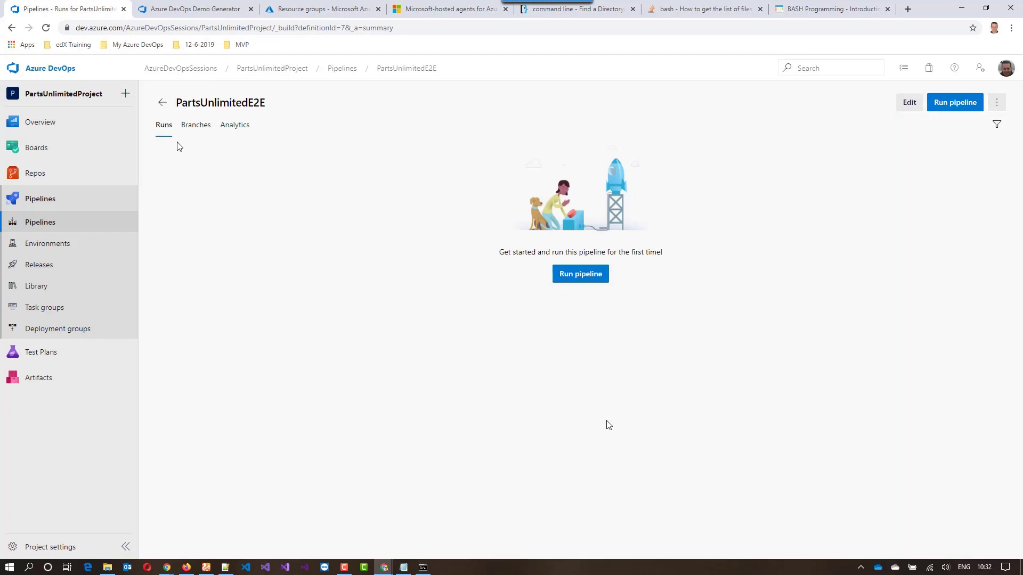
click(163, 108)
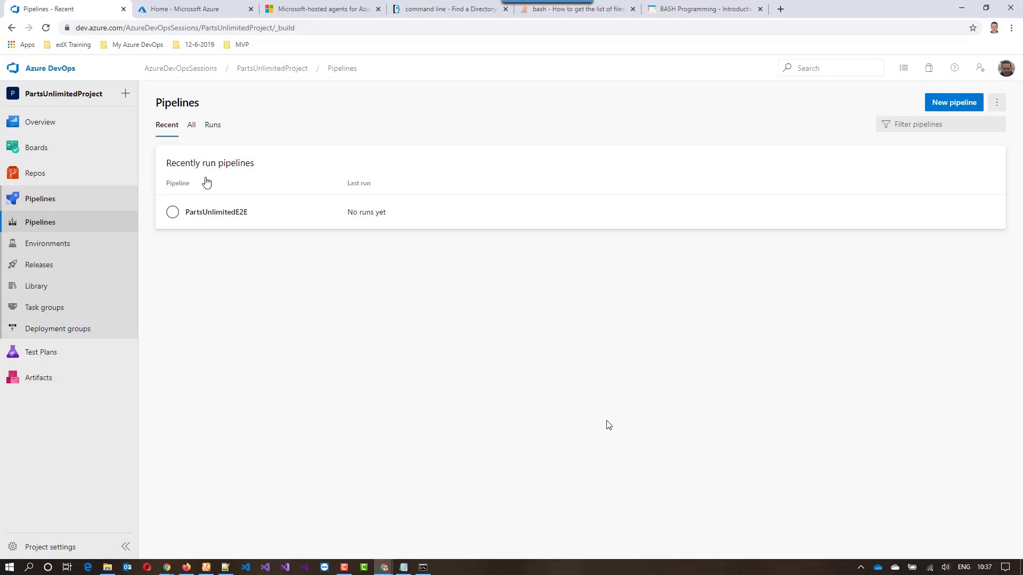
Switch to the Azure portal, start creating a resource, and search the Marketplace for "web sql"
click(168, 11)
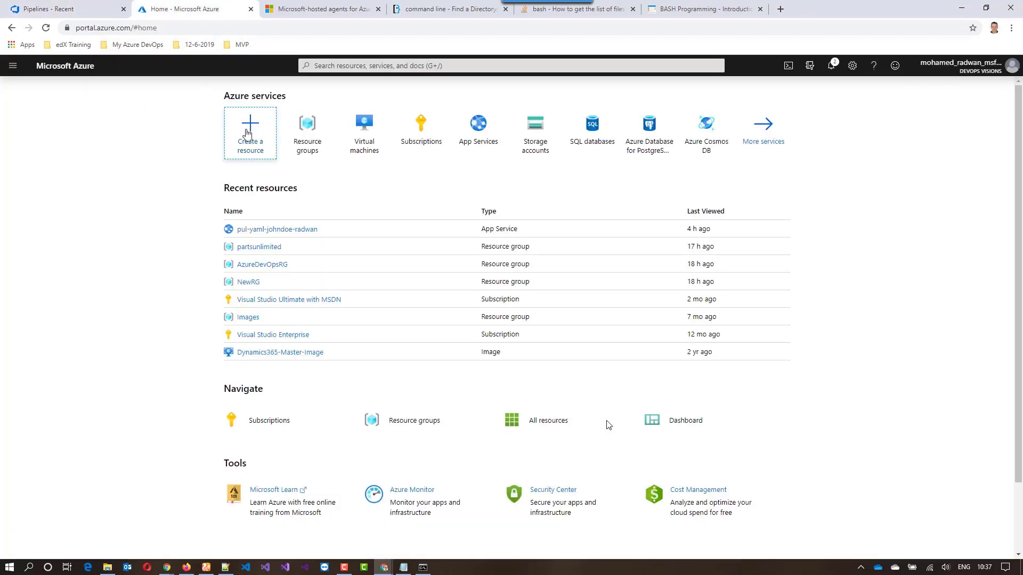
click(247, 133)
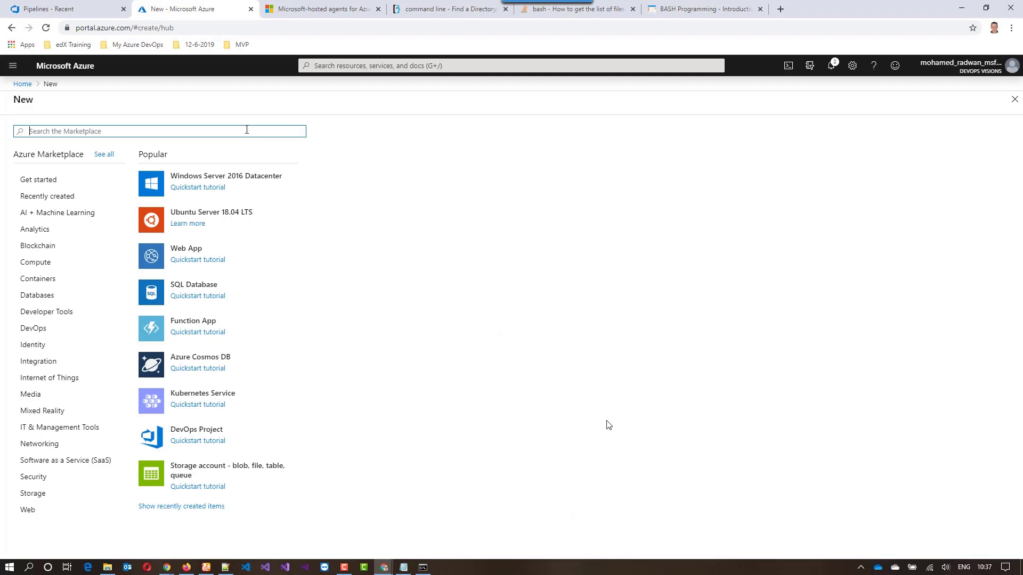
text(web sql)
key(Return)
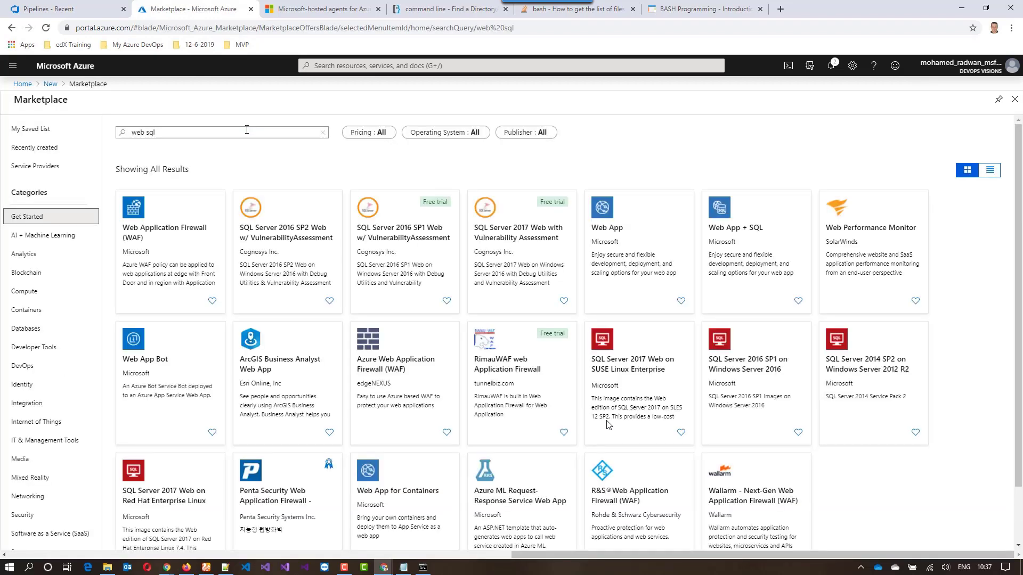
Start creating a Web App + SQL resource and name the app "WebAppSQL" followed by the owner's surname
click(747, 248)
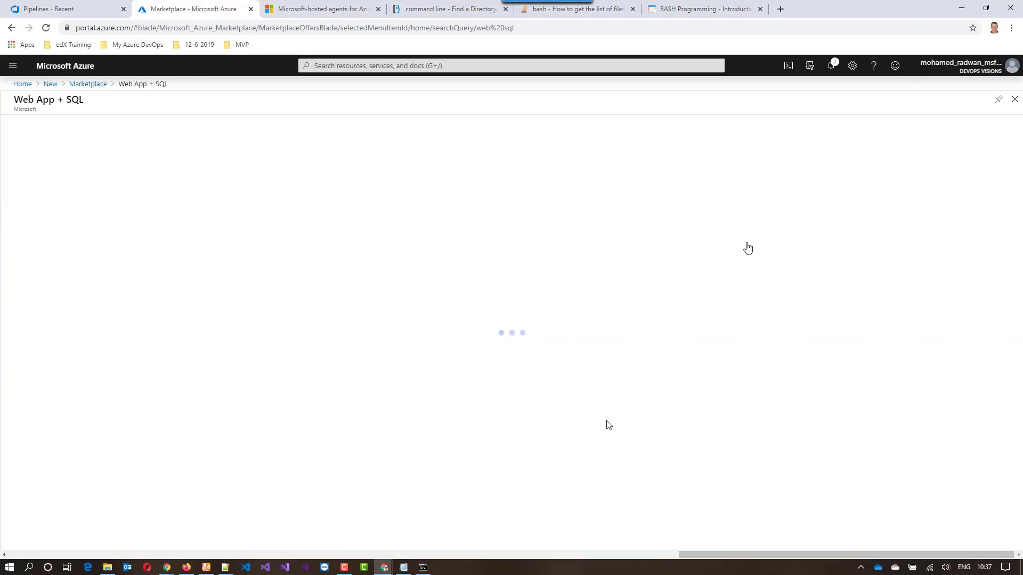
click(100, 166)
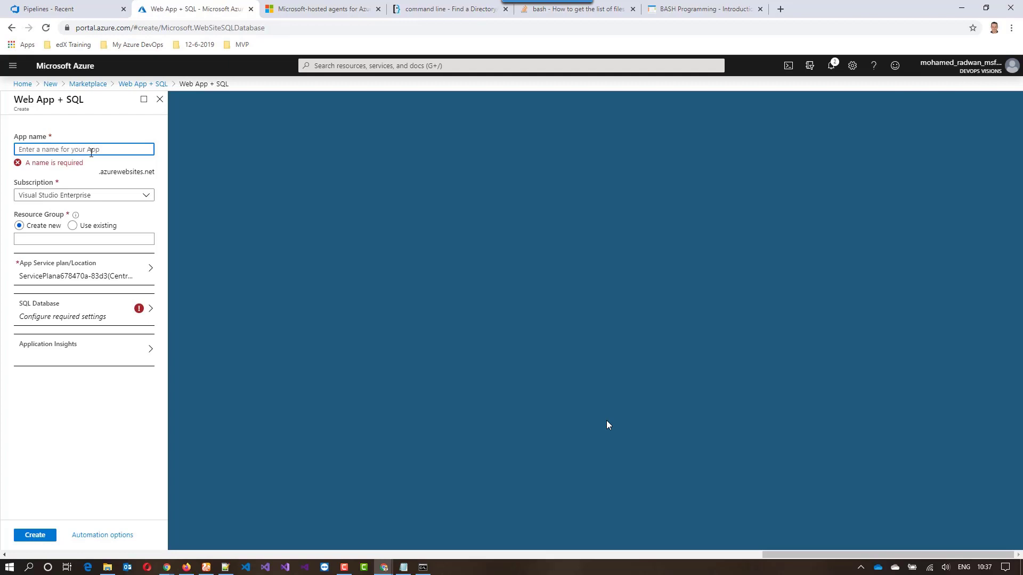
text(WebAppS)
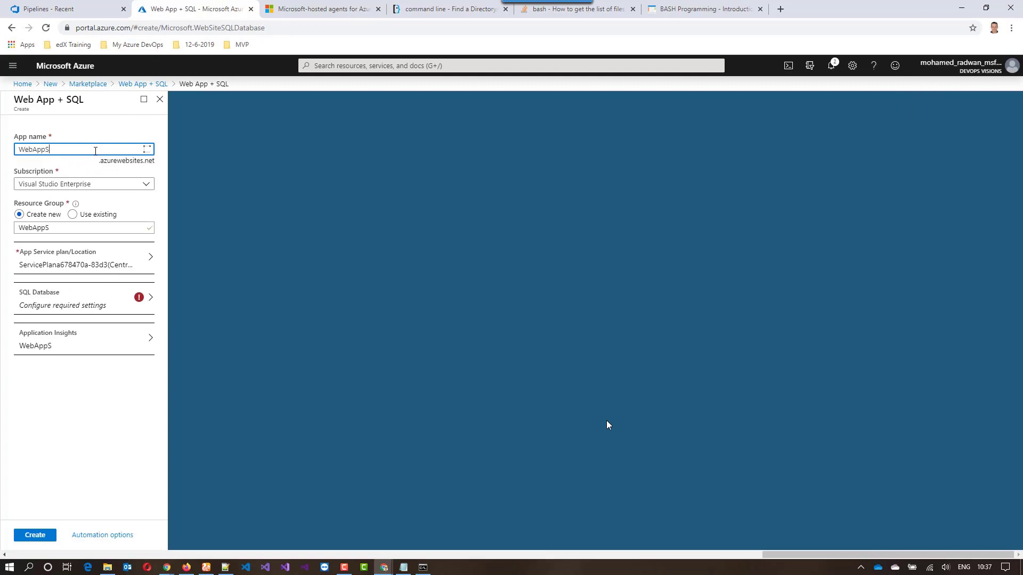
text(QLRadwan)
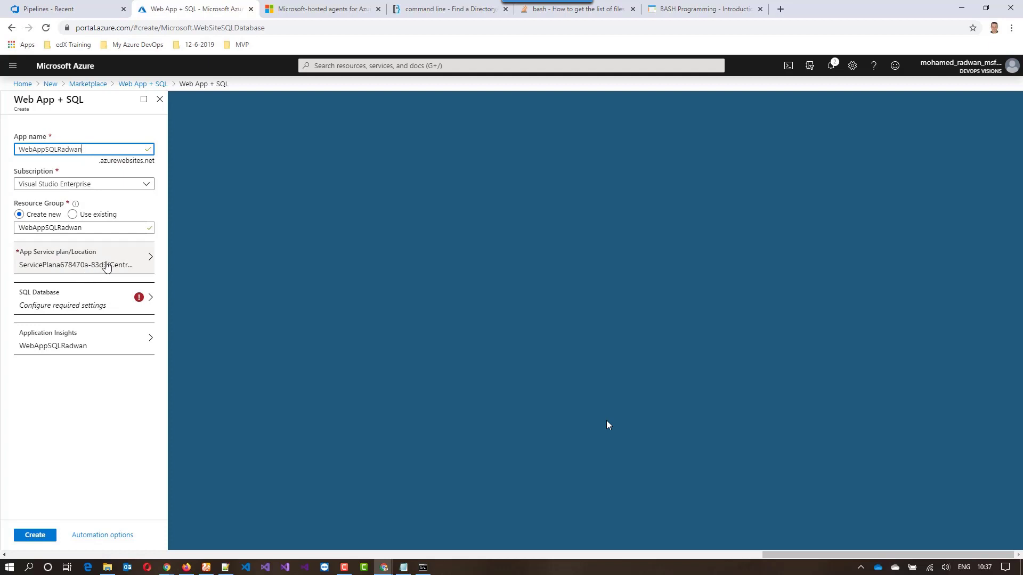
Add a new SQL database named WebAppSQLDB to the web app configuration
click(96, 299)
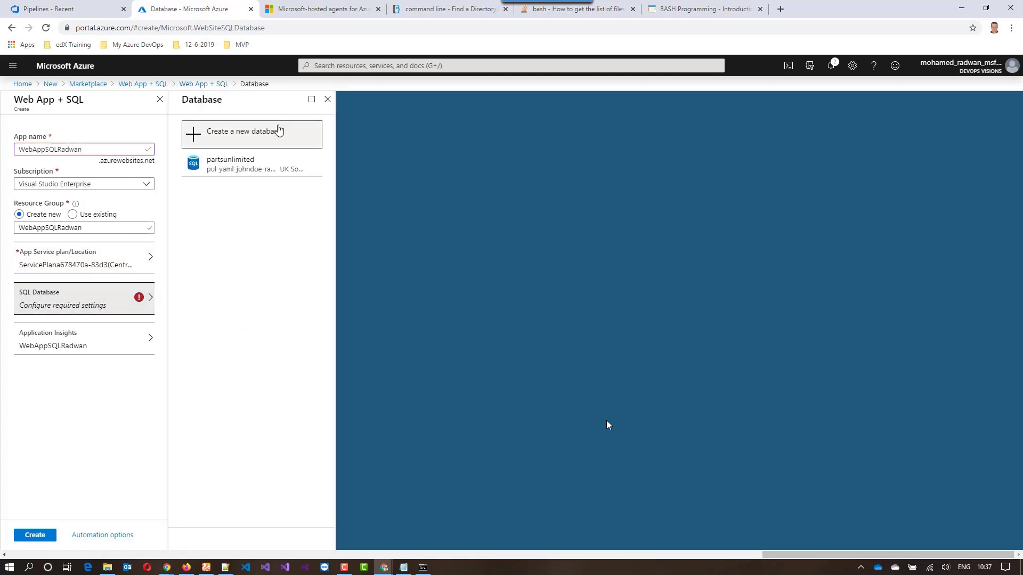
click(277, 137)
text(WebAppSQLDB)
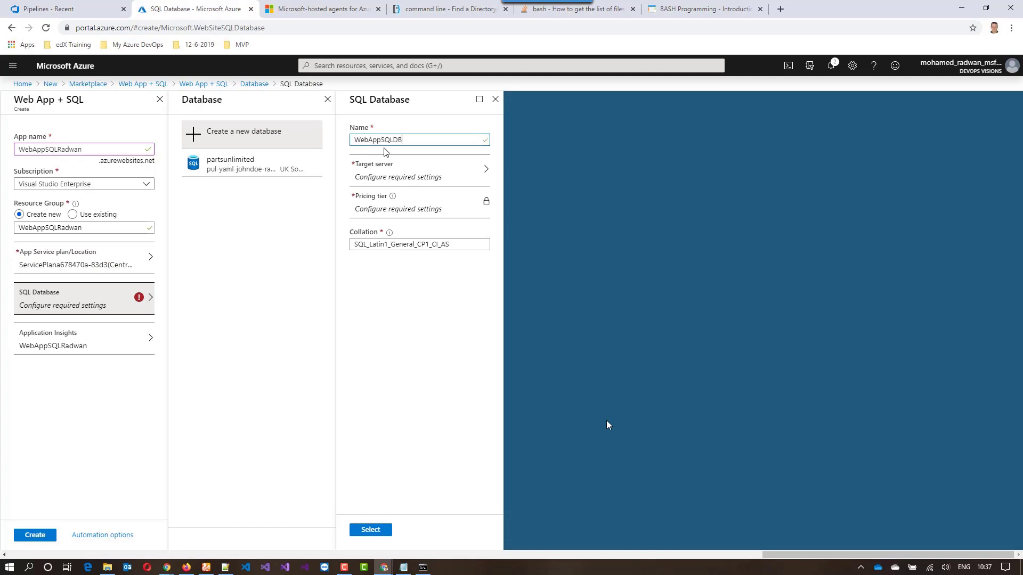
Set up a new target server for the database and name it webappsqlserver
click(428, 179)
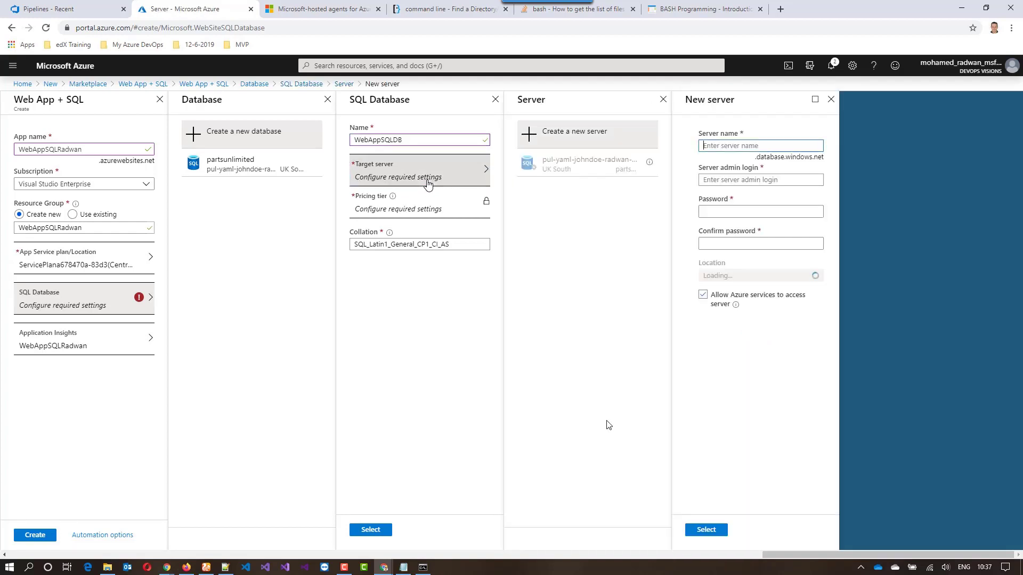
text(w)
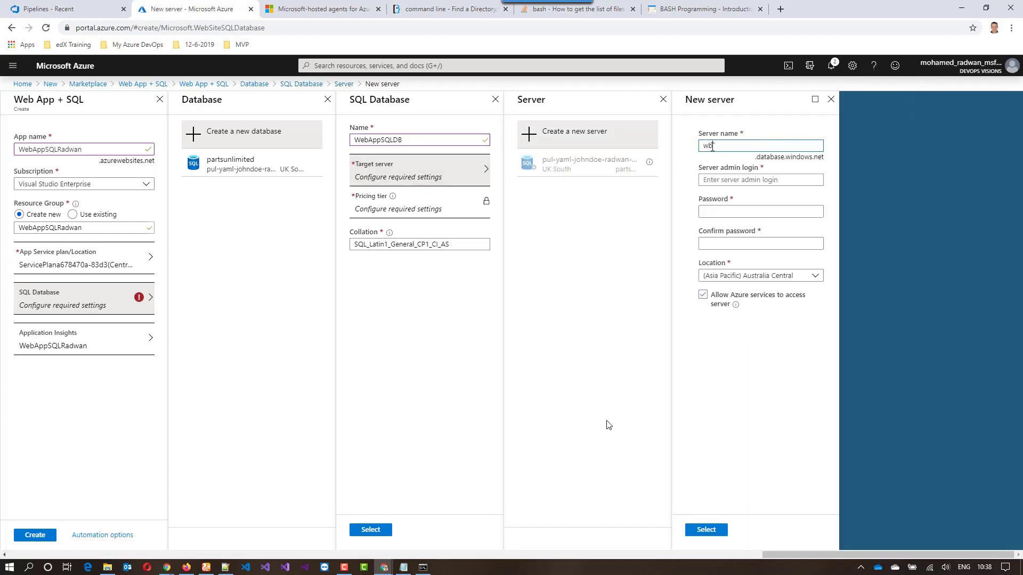
text(ebappsqlserver)
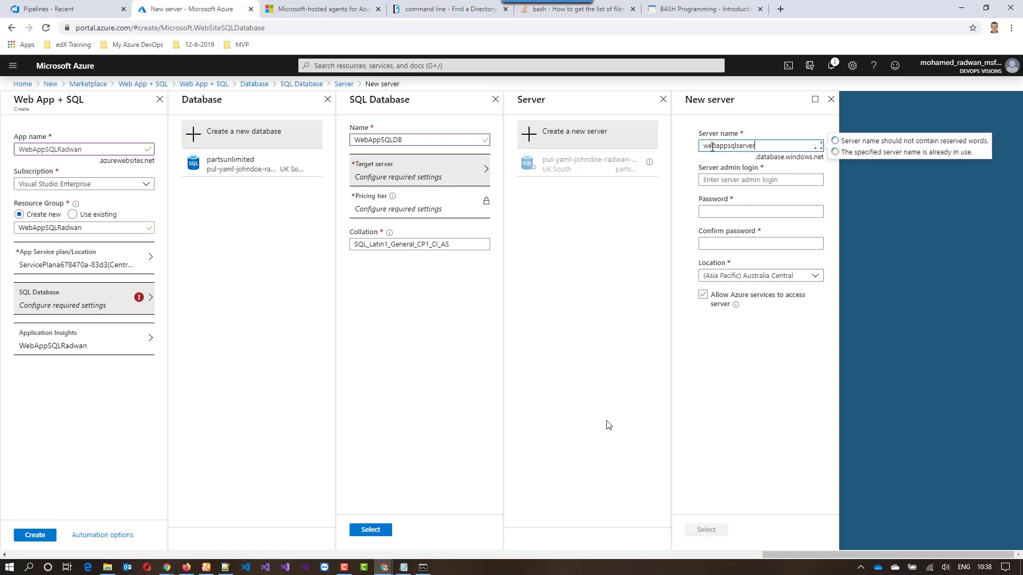
Set the server admin login to sysadmin, and enter and confirm the server admin password
click(721, 179)
text(sysadmin)
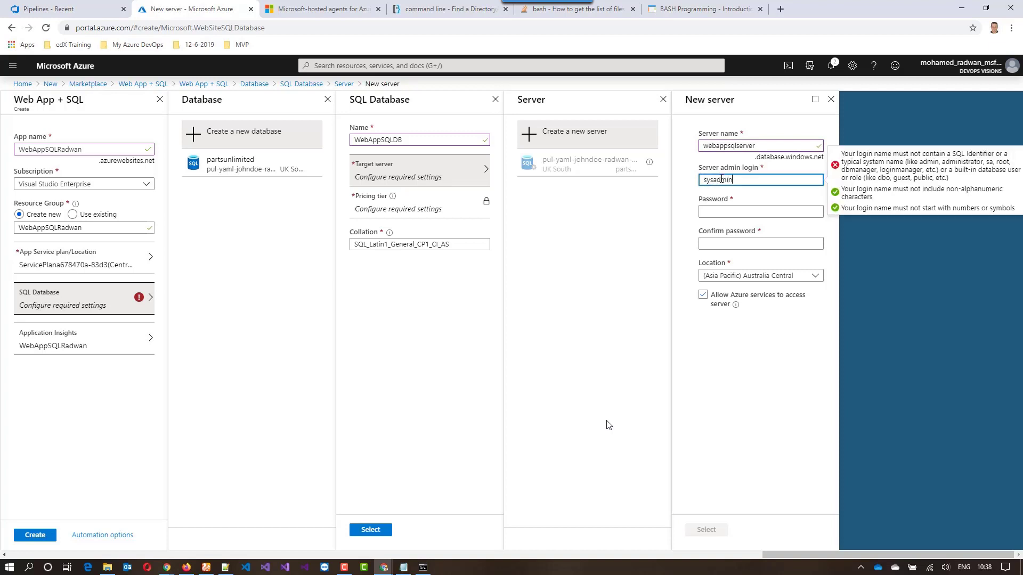
key(Tab)
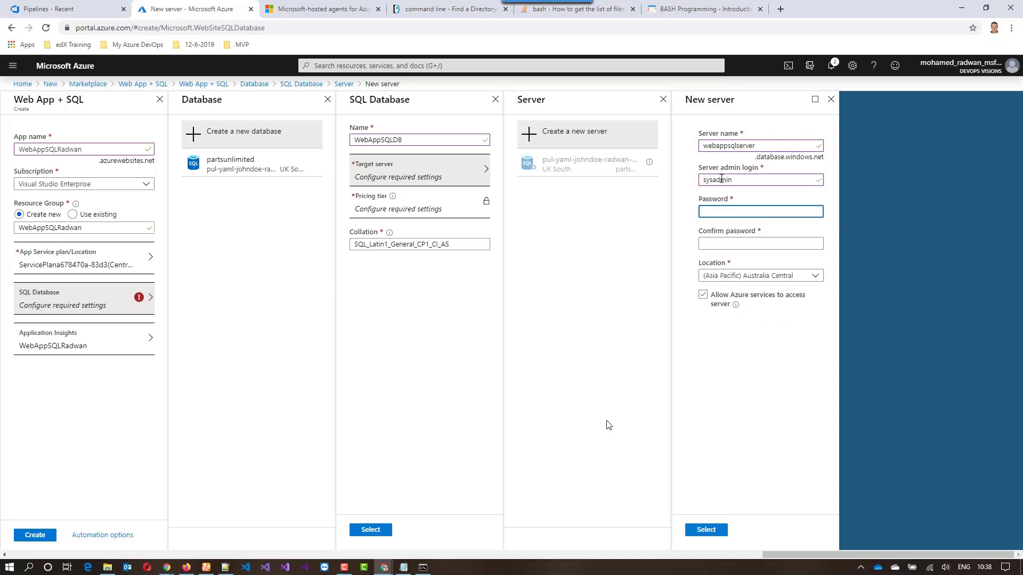
text(•••••••••••••)
key(Tab)
text(••)
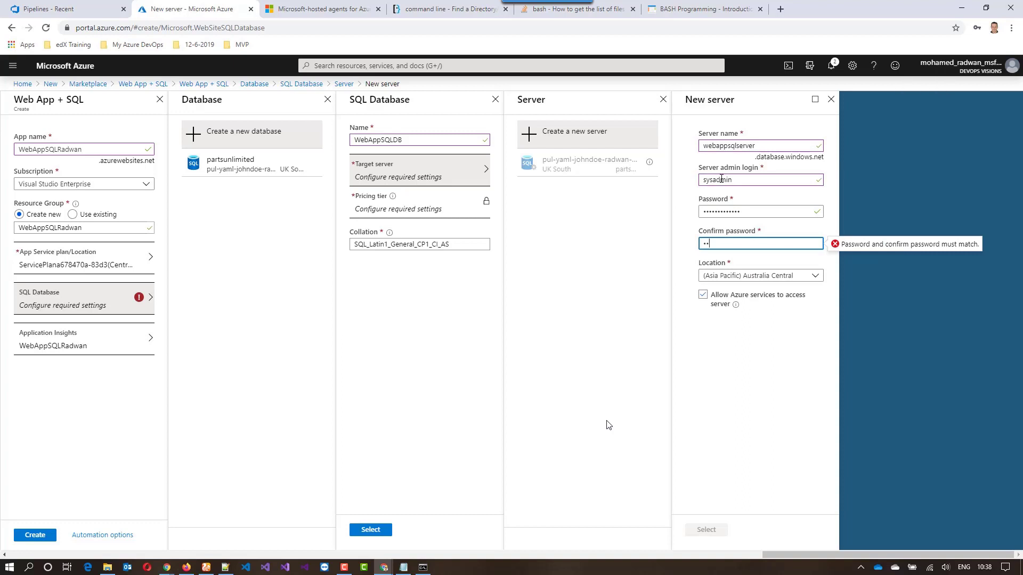
text(•••••••••••)
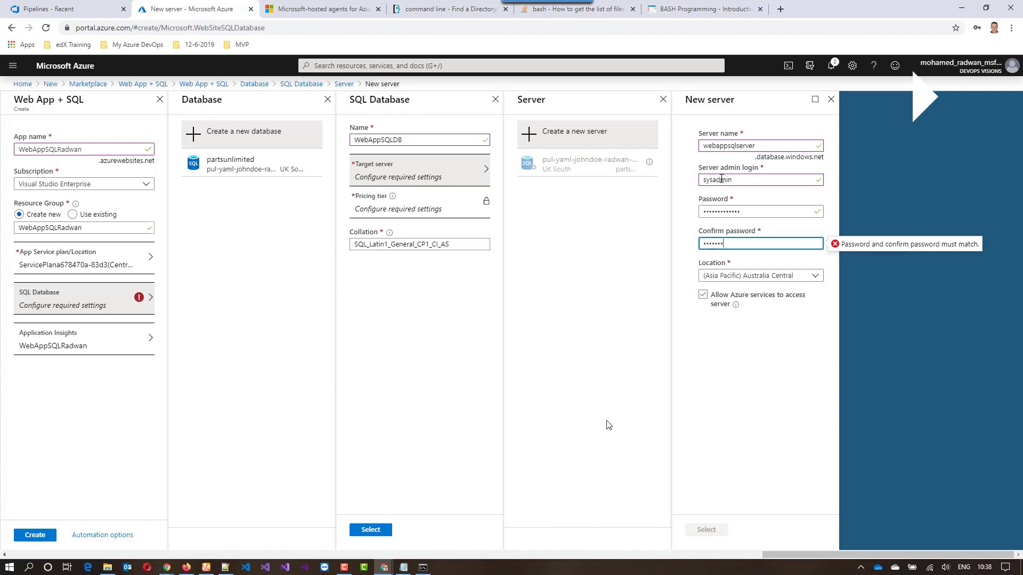
key(ctrl+a)
key(End)
Set the new SQL server's location to (Europe) UK South
drag(801, 277, 685, 281)
text(uk)
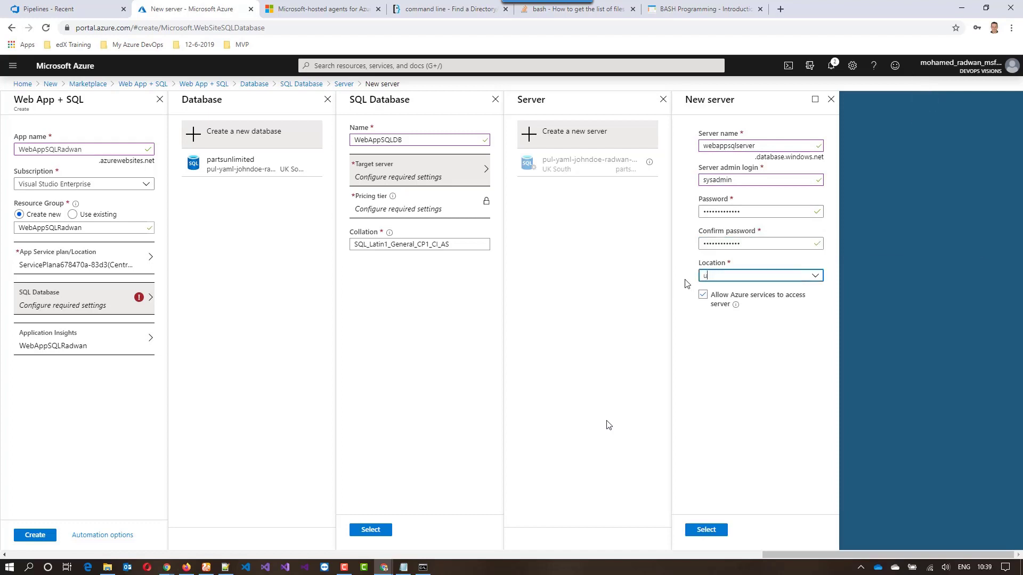
click(716, 308)
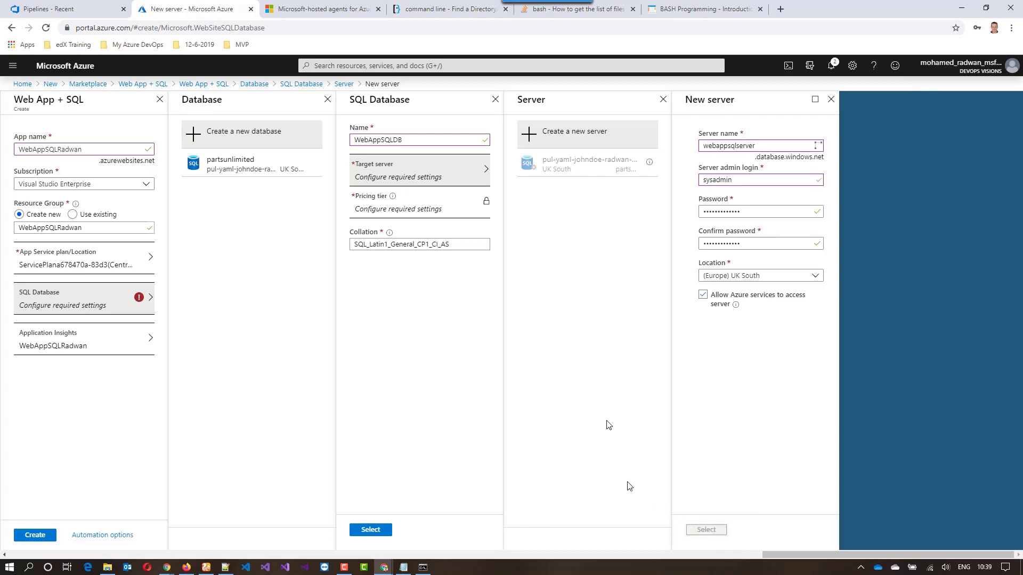
Accept the server and database settings and create the web app with its SQL database
click(705, 530)
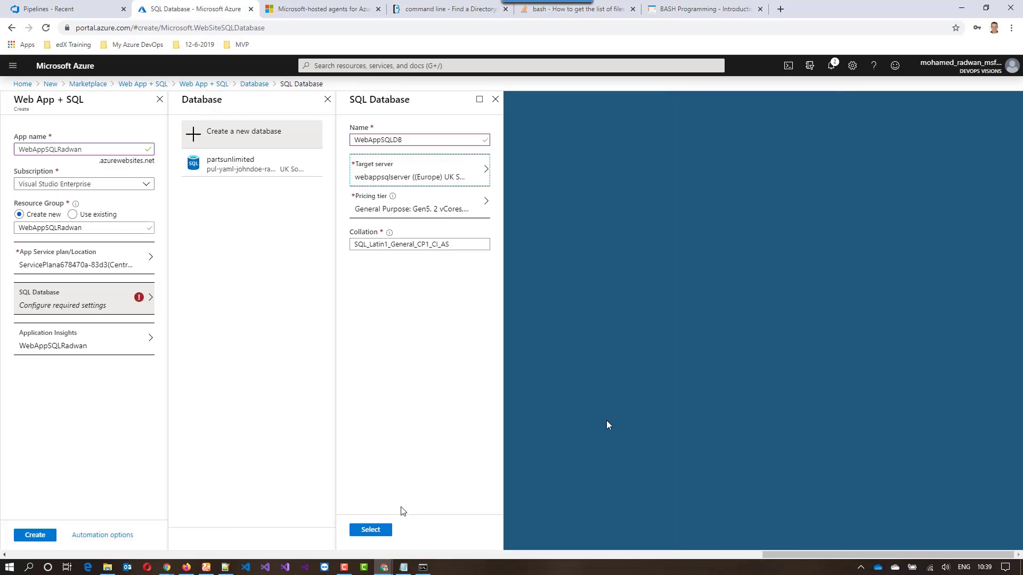
click(368, 530)
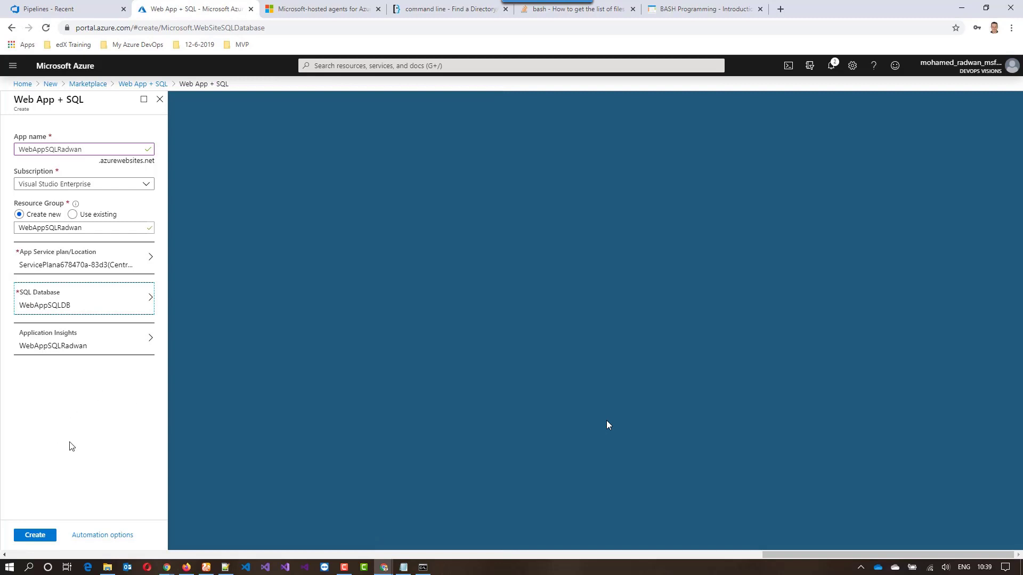
click(33, 536)
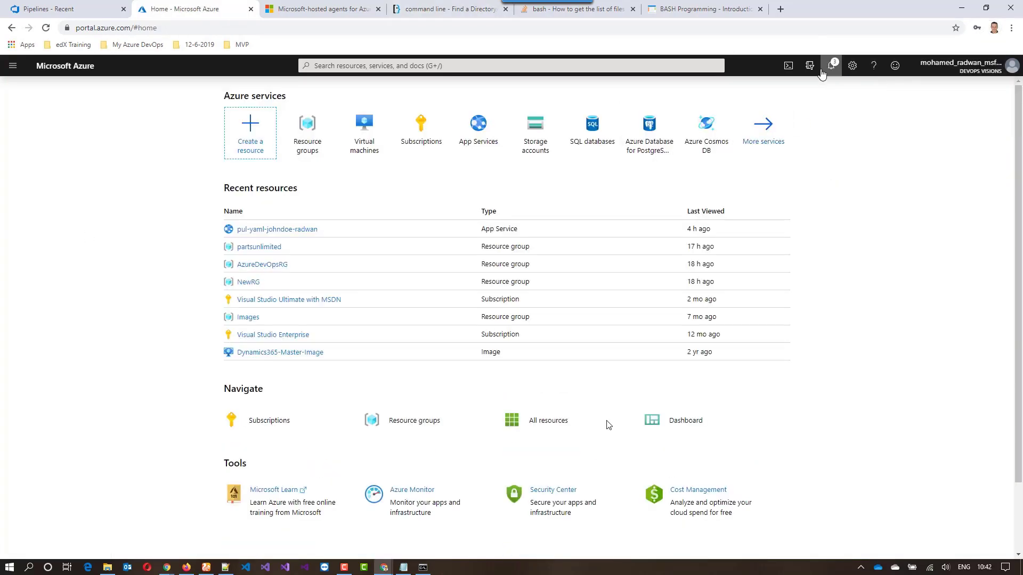
Check the portal's deployment notifications, and open the list of resource groups
click(830, 66)
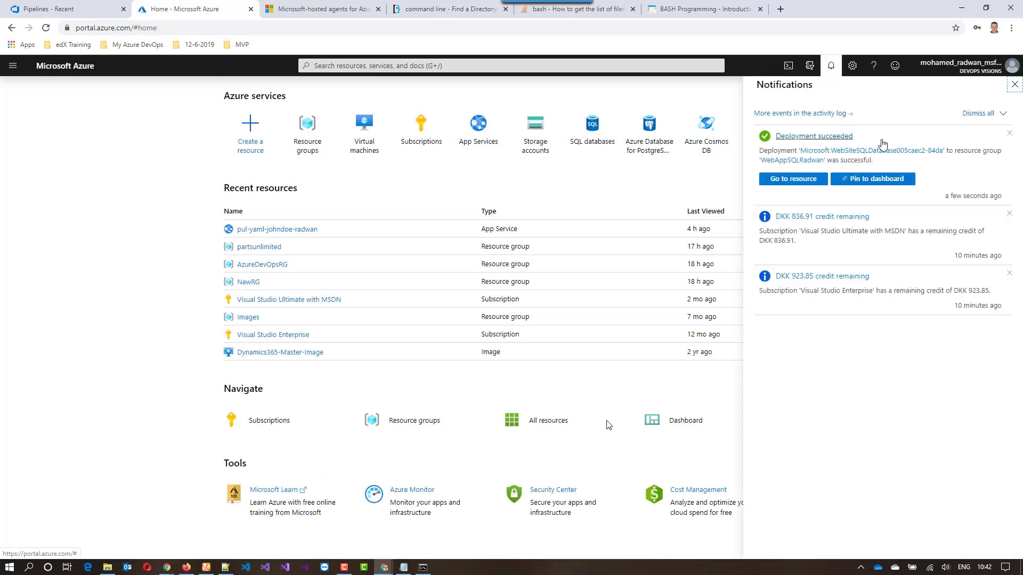
click(1014, 84)
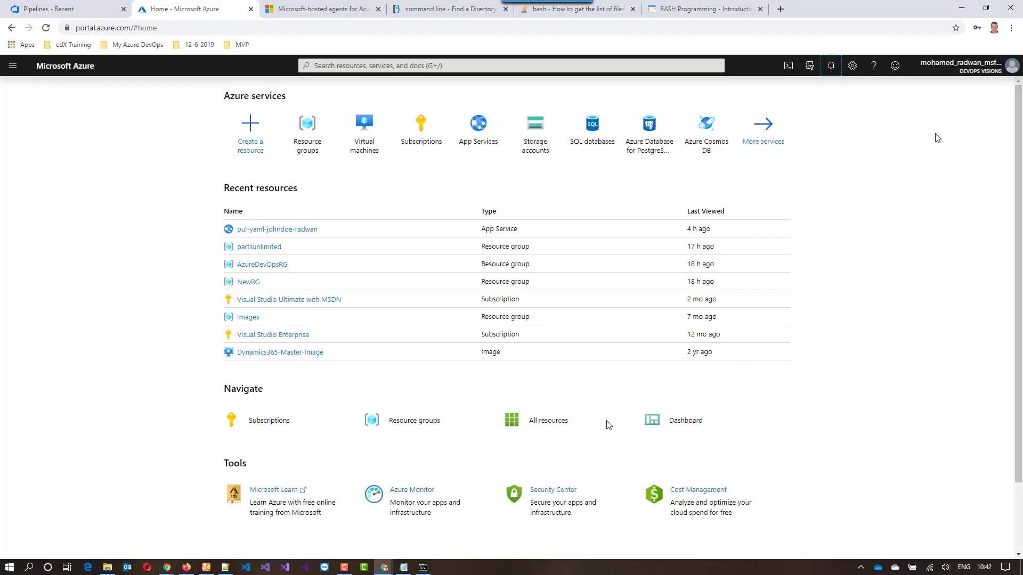
click(315, 138)
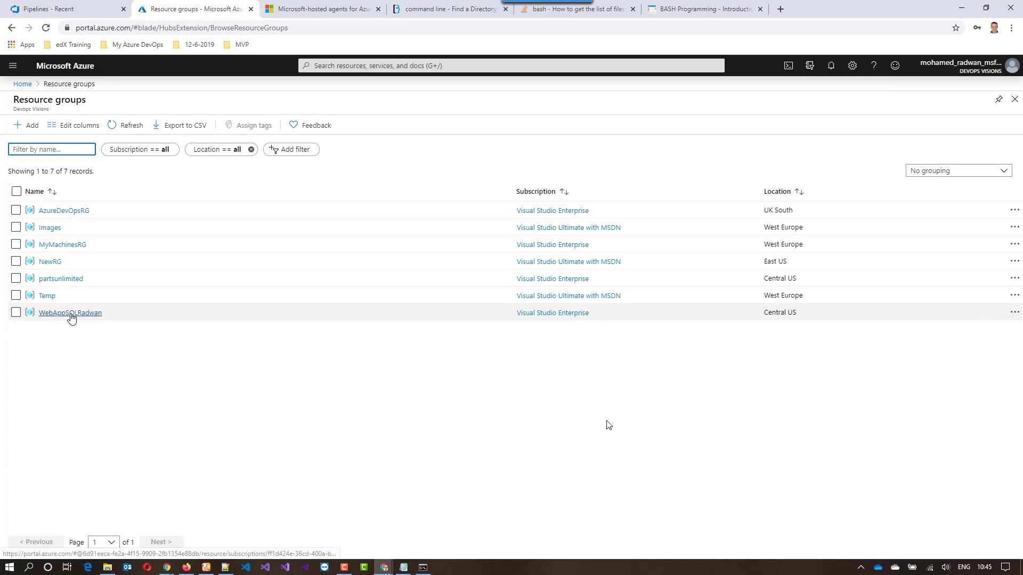
Open the web app's new resource group, examine the webappsqlserver overview, and return to the group
click(73, 315)
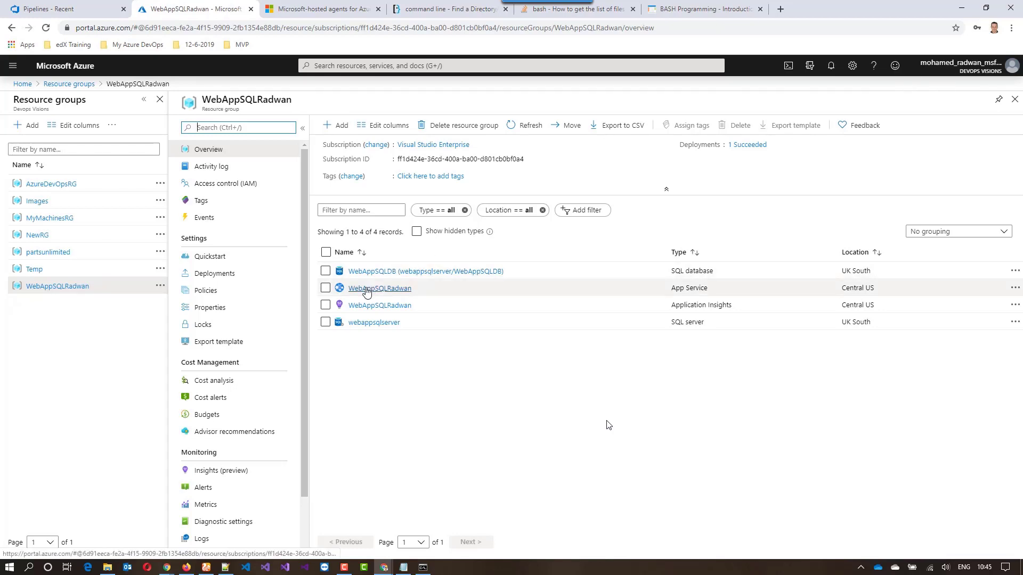
click(374, 323)
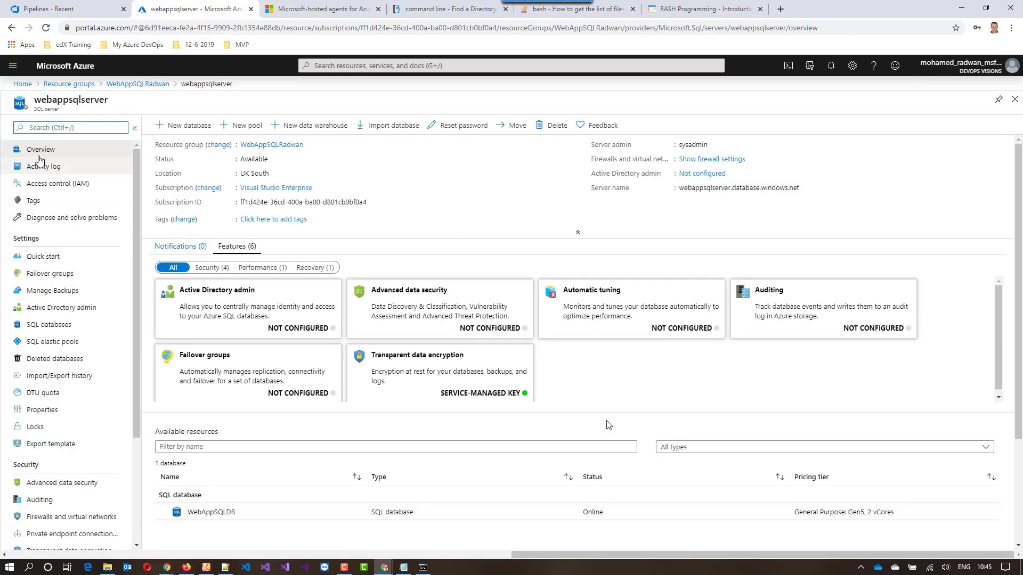
click(132, 85)
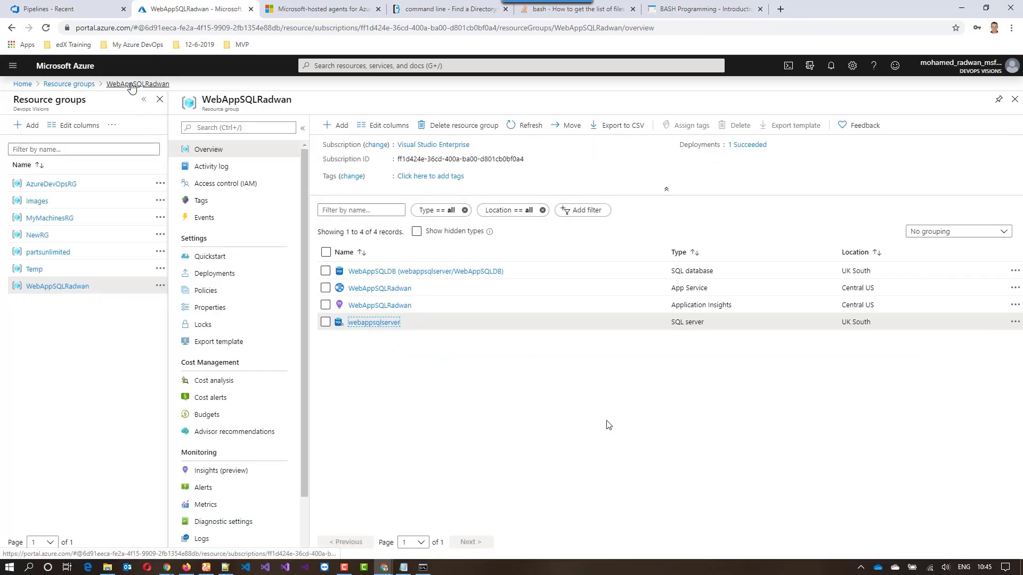
Examine the defaultConnection string in the new App Service's configuration, cancel without changes, and return to the portal home page
click(378, 289)
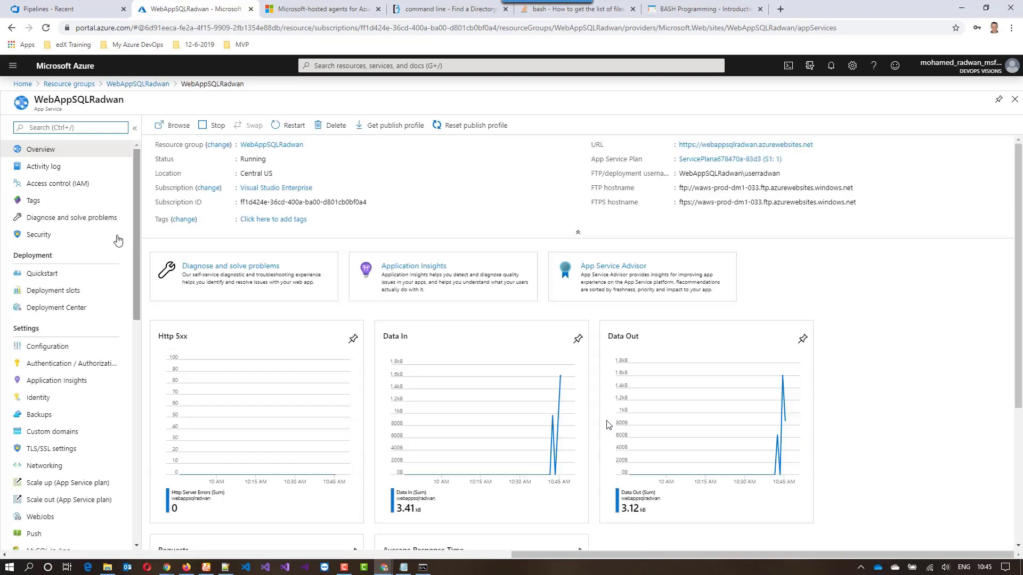
click(46, 346)
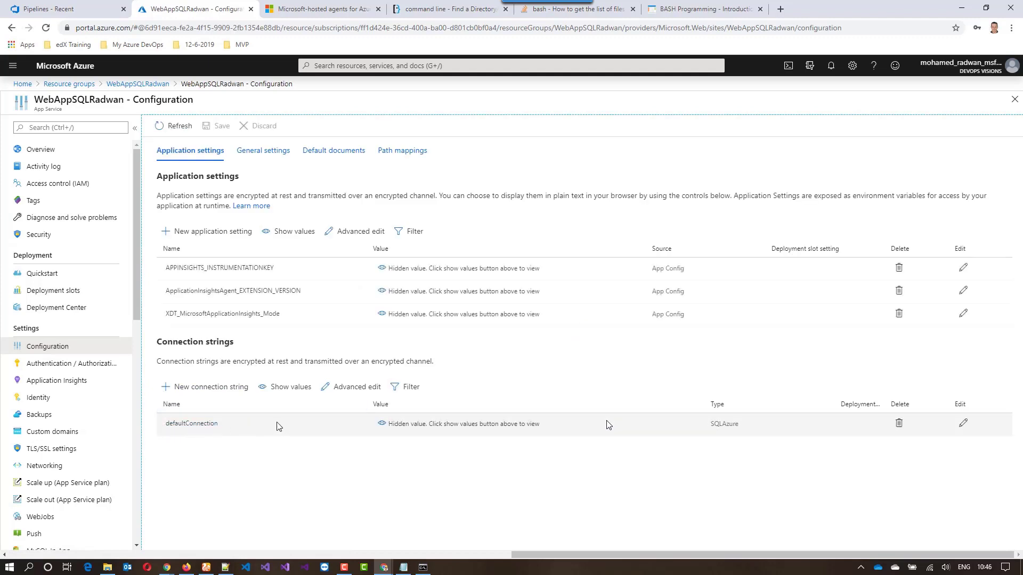
click(199, 427)
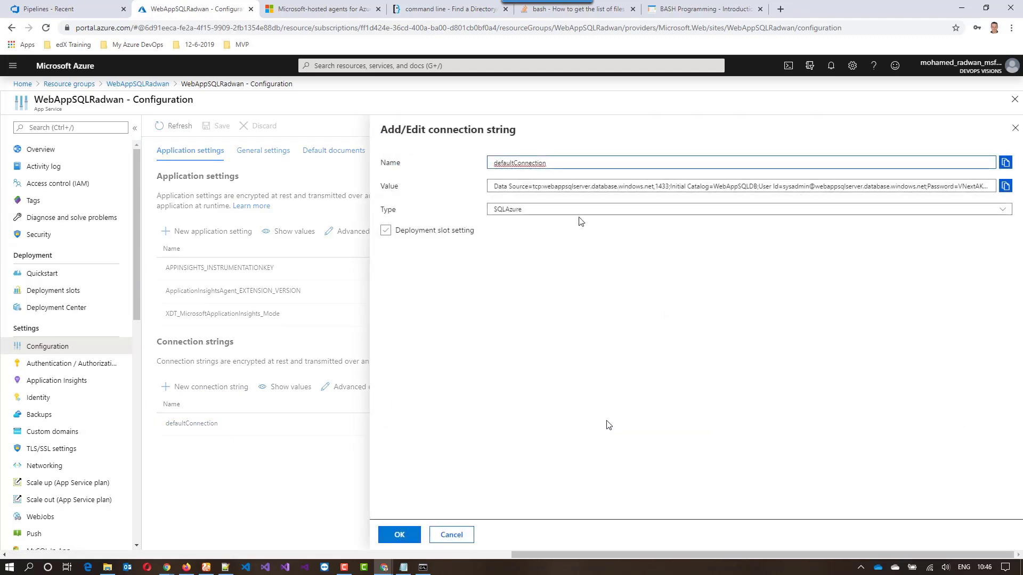
click(563, 188)
drag(563, 188, 637, 188)
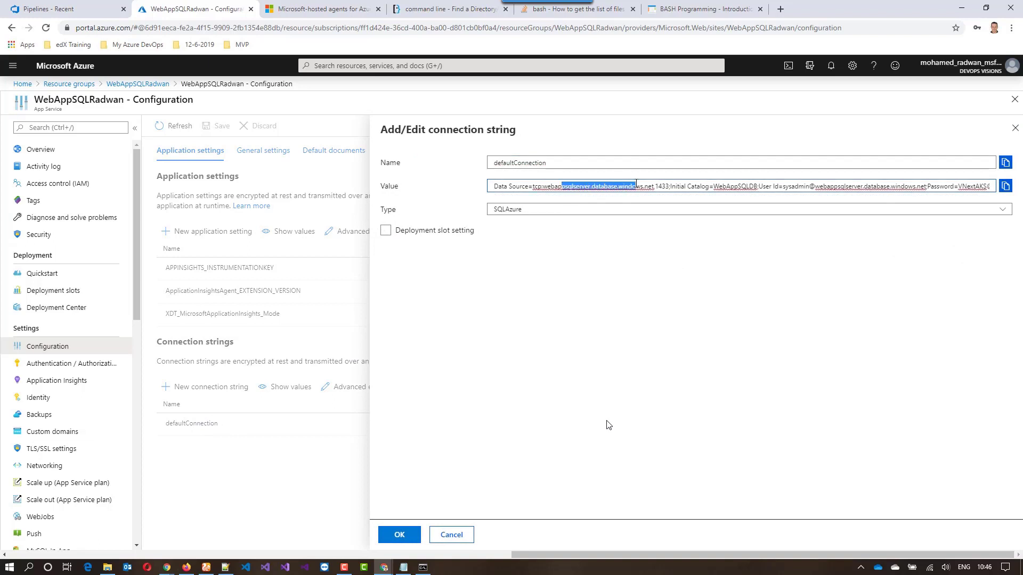
drag(783, 186, 918, 183)
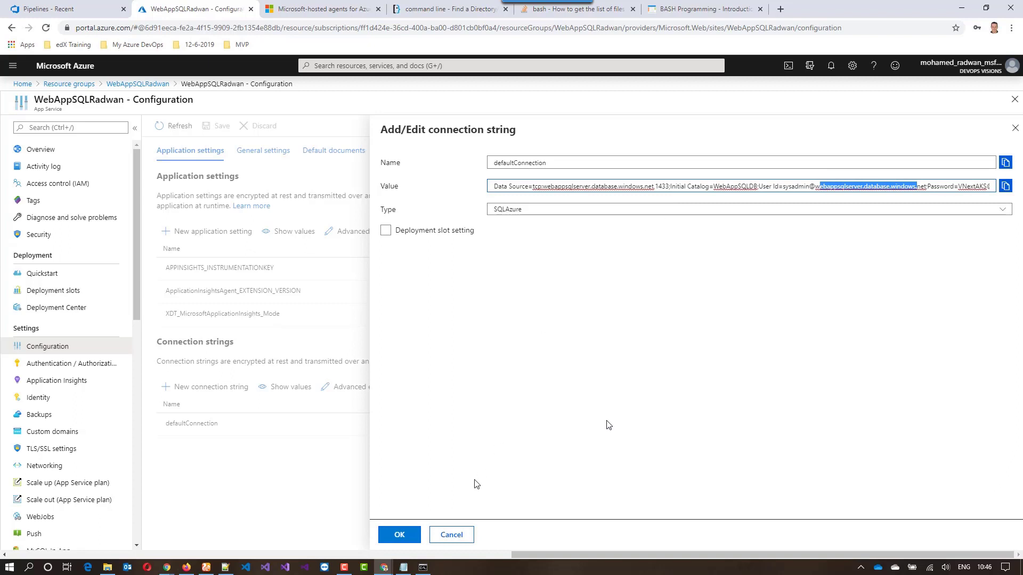
click(451, 535)
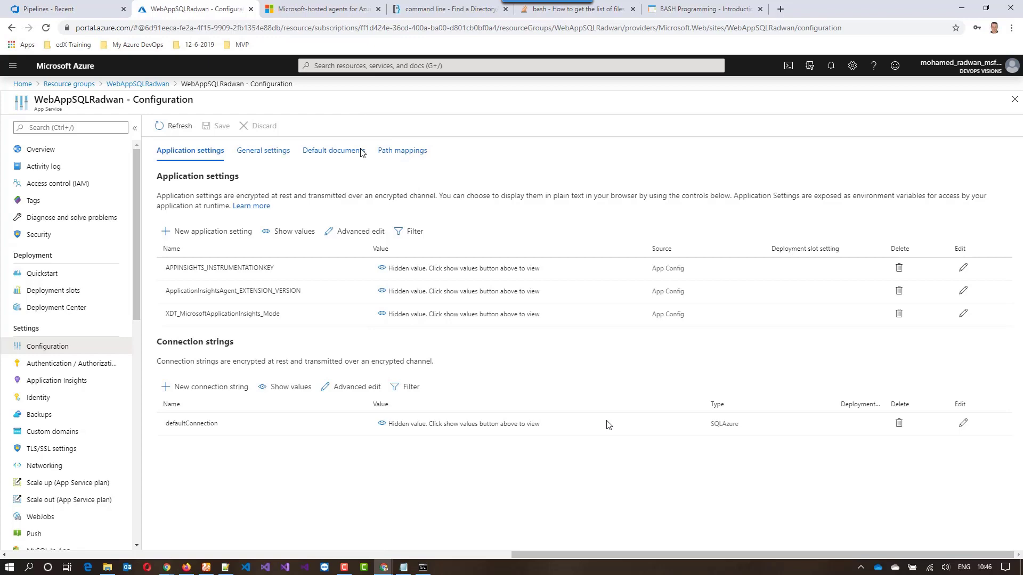
click(137, 83)
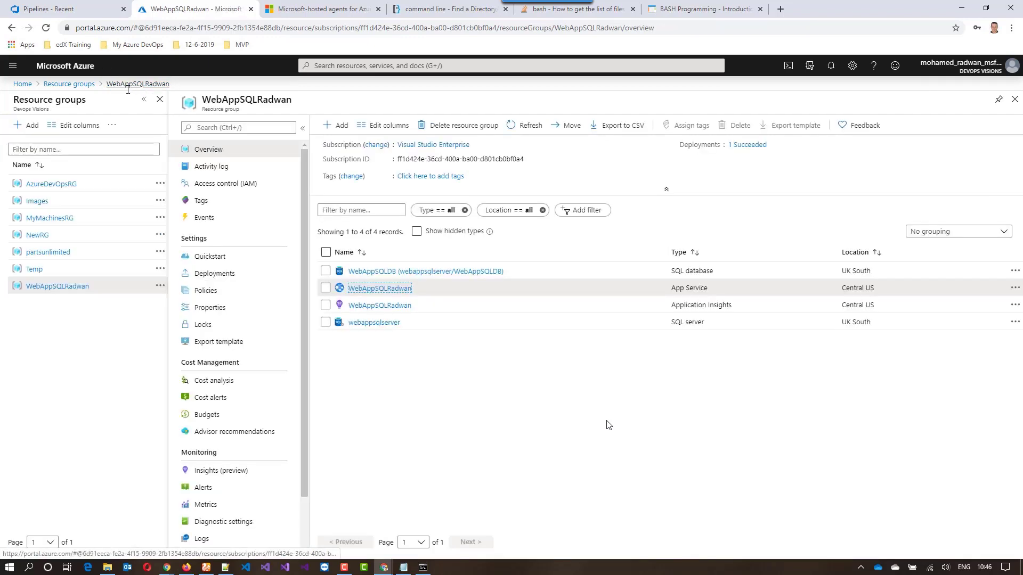
click(23, 84)
Switch to Azure DevOps and start a new pipeline in PartsUnlimitedProject with Azure Repos Git as the code source
click(72, 7)
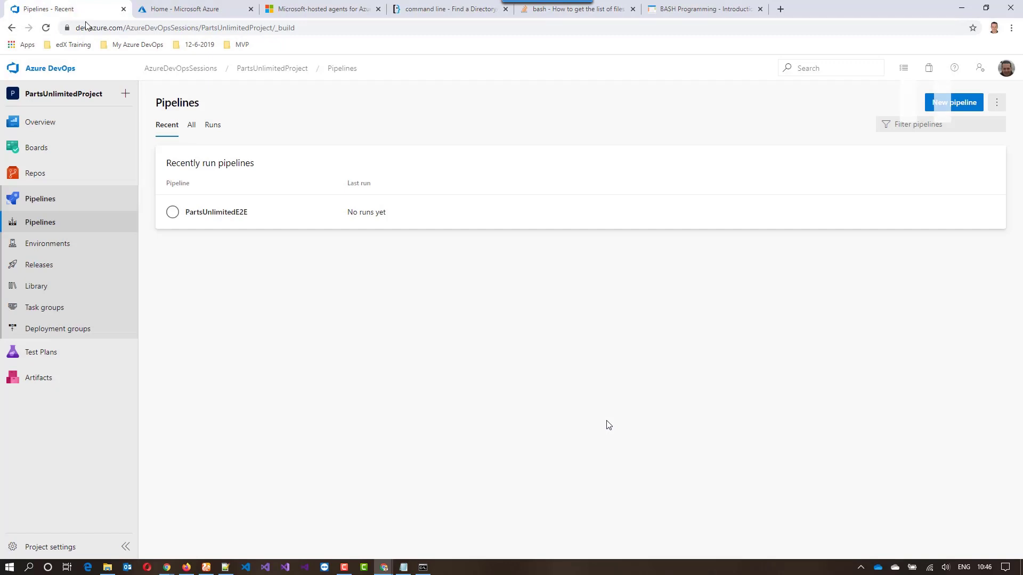
click(954, 103)
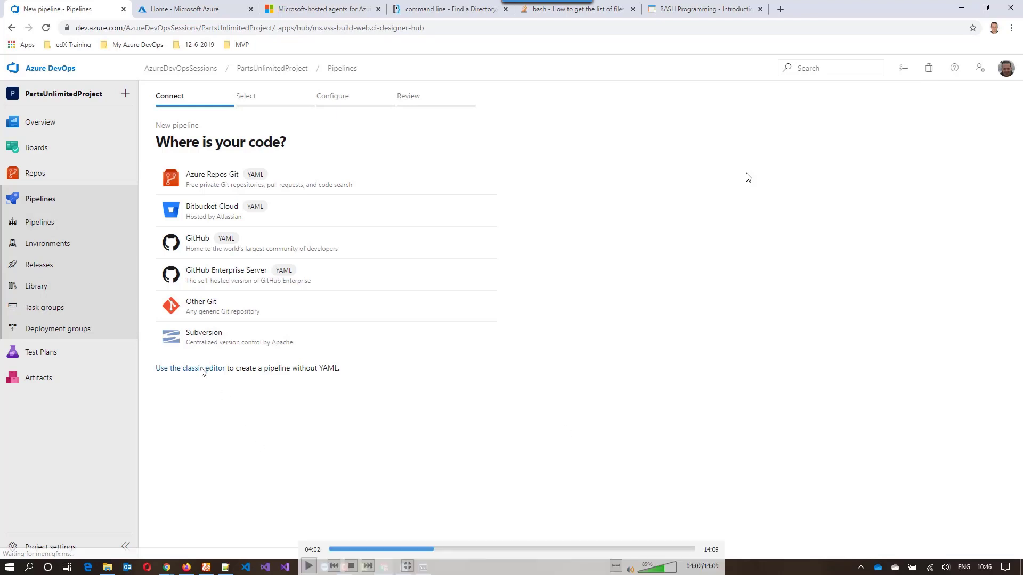
key(ctrl)
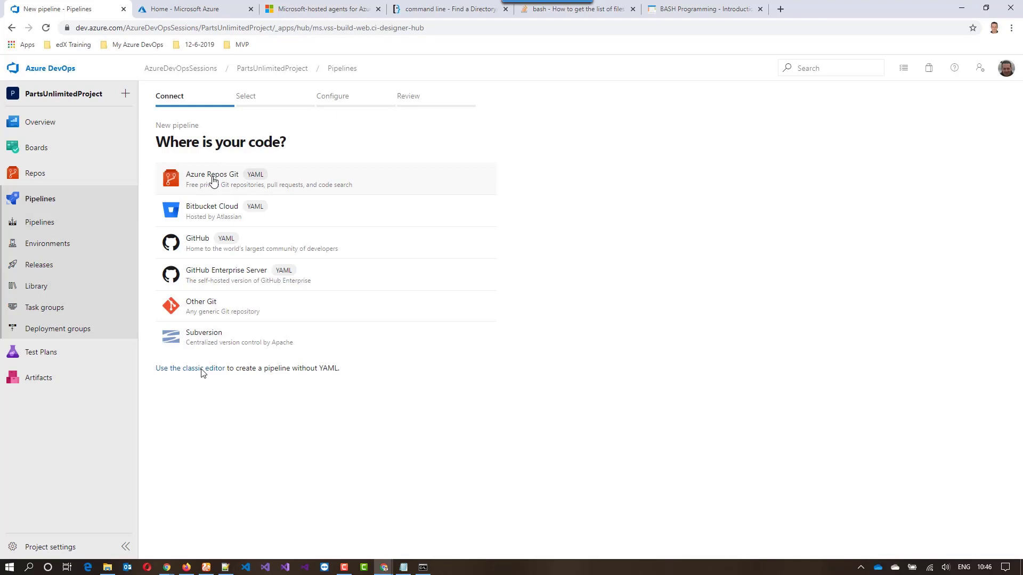
click(213, 181)
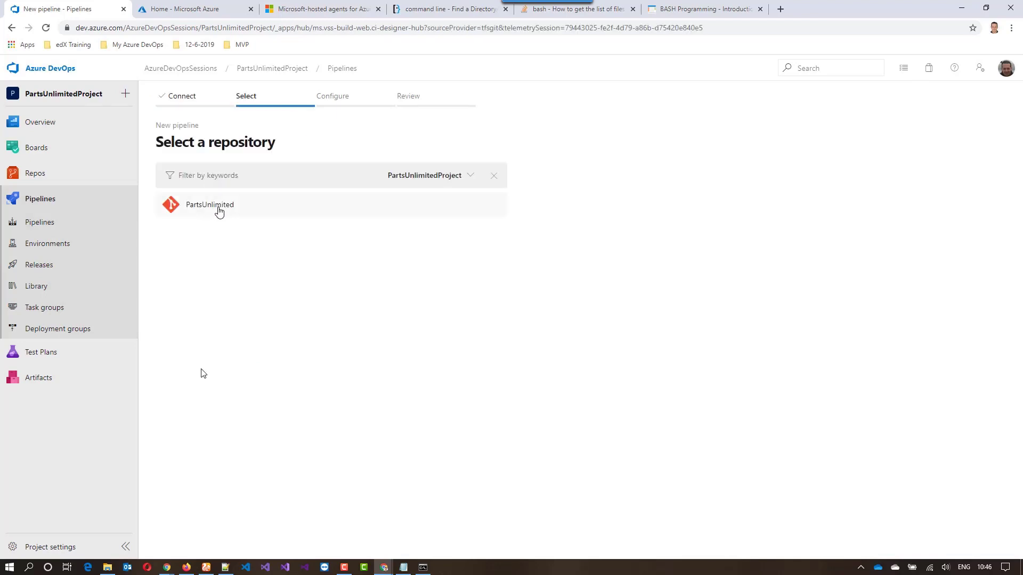
Choose the PartsUnlimited repository for the new pipeline and configure it with the ASP.NET template
click(219, 208)
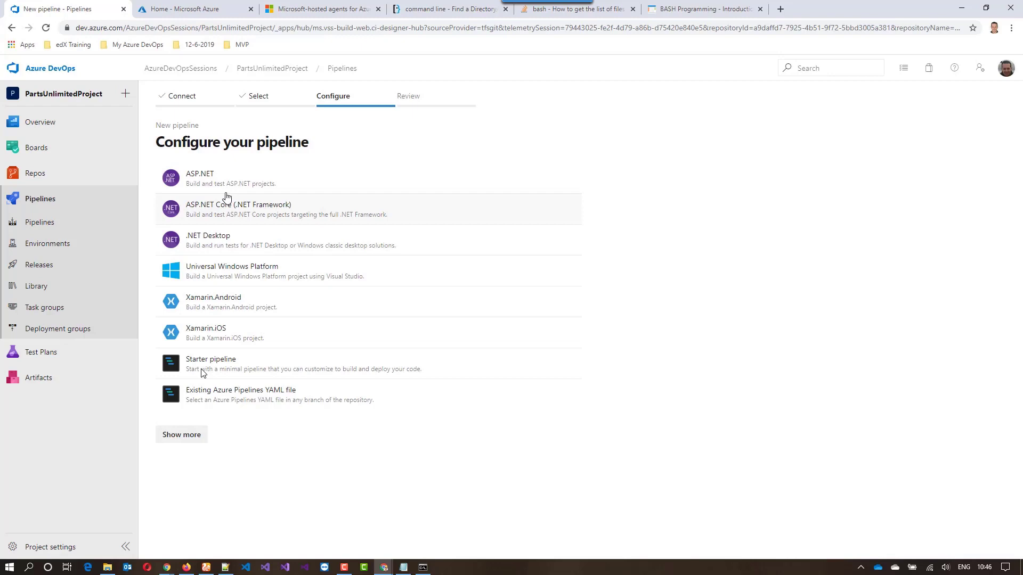
click(230, 182)
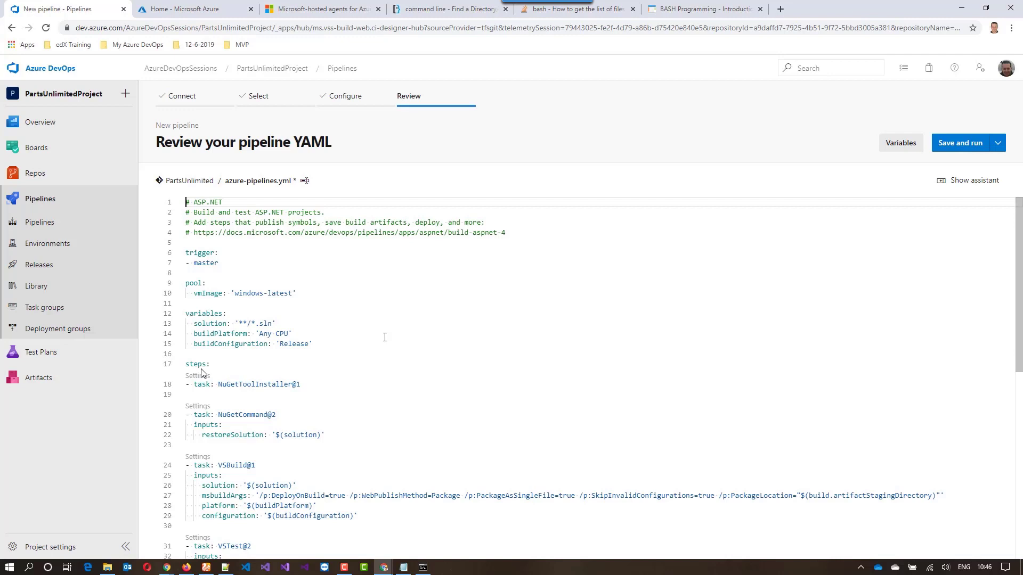
Set the pool's vmImage in azure-pipelines.yml to vs2017-win2016, copying the label from the Microsoft-hosted agents documentation
drag(235, 294, 290, 296)
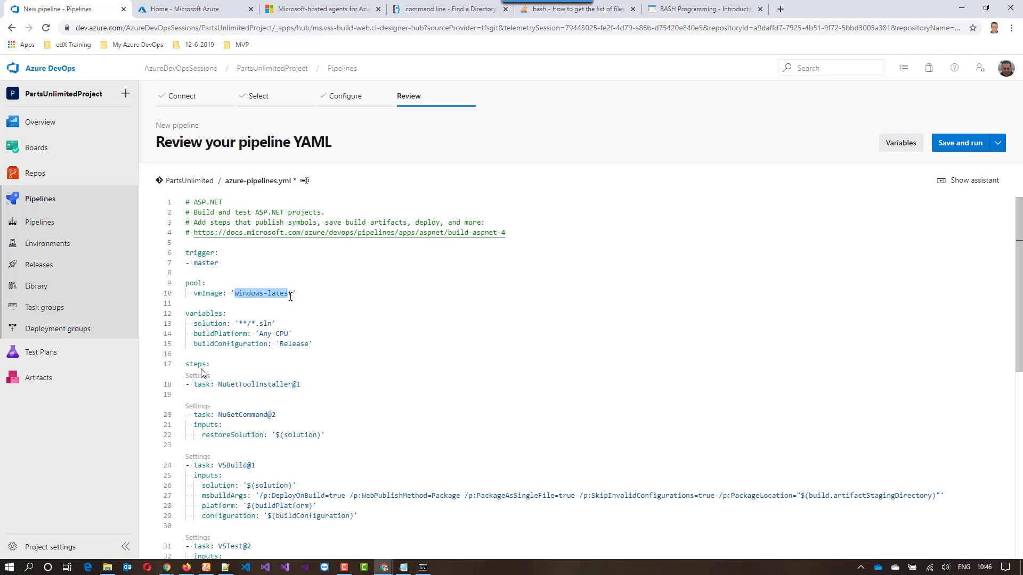
drag(290, 297, 293, 297)
key(BackSpace)
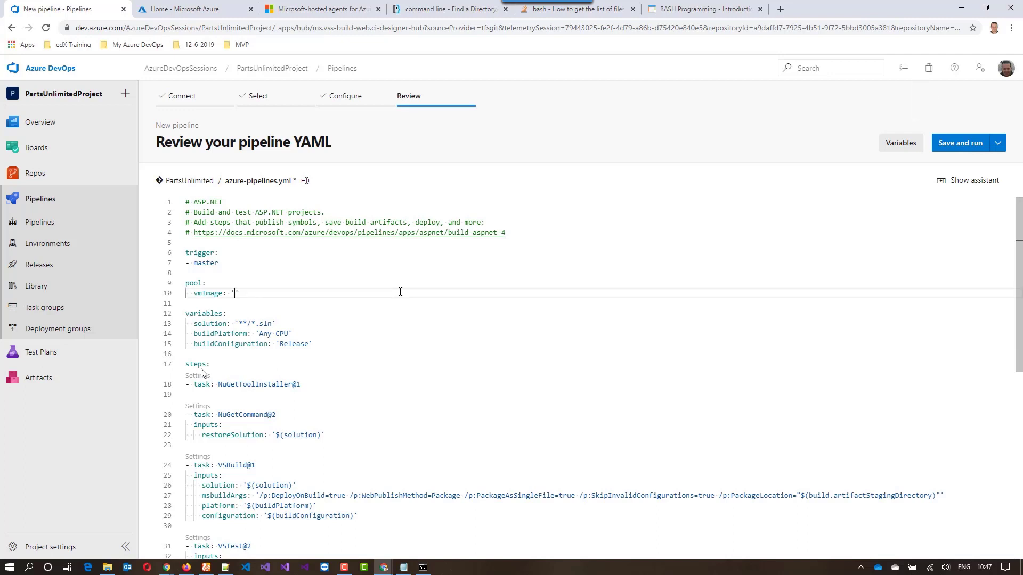
click(341, 9)
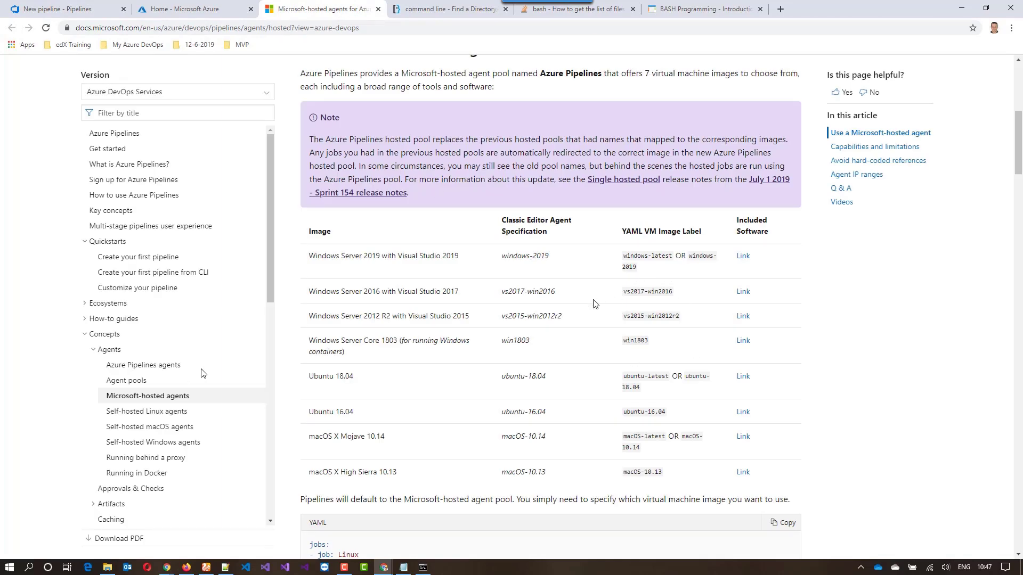
drag(501, 292, 525, 291)
drag(623, 292, 675, 292)
right_click(662, 286)
click(684, 295)
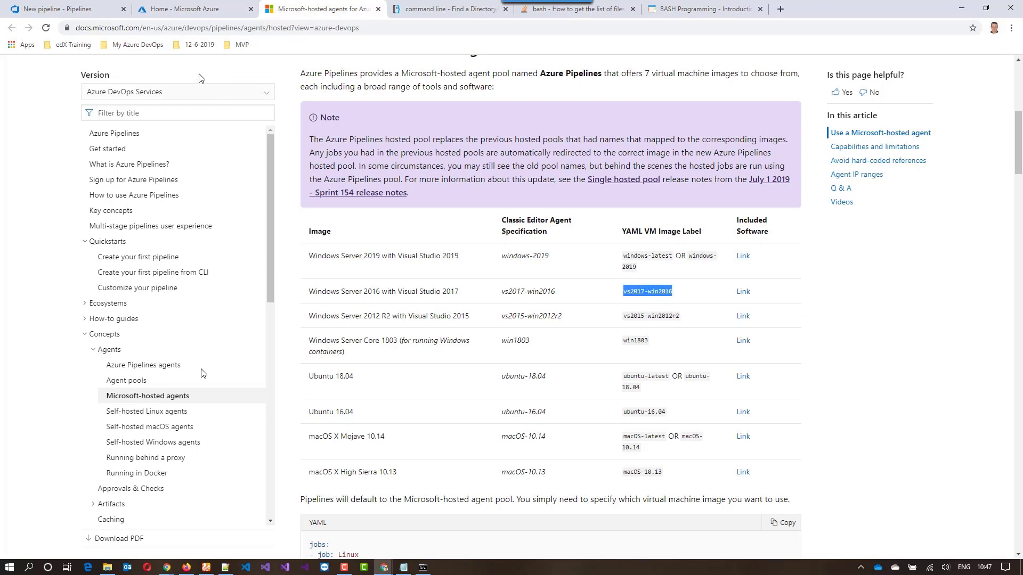
click(83, 11)
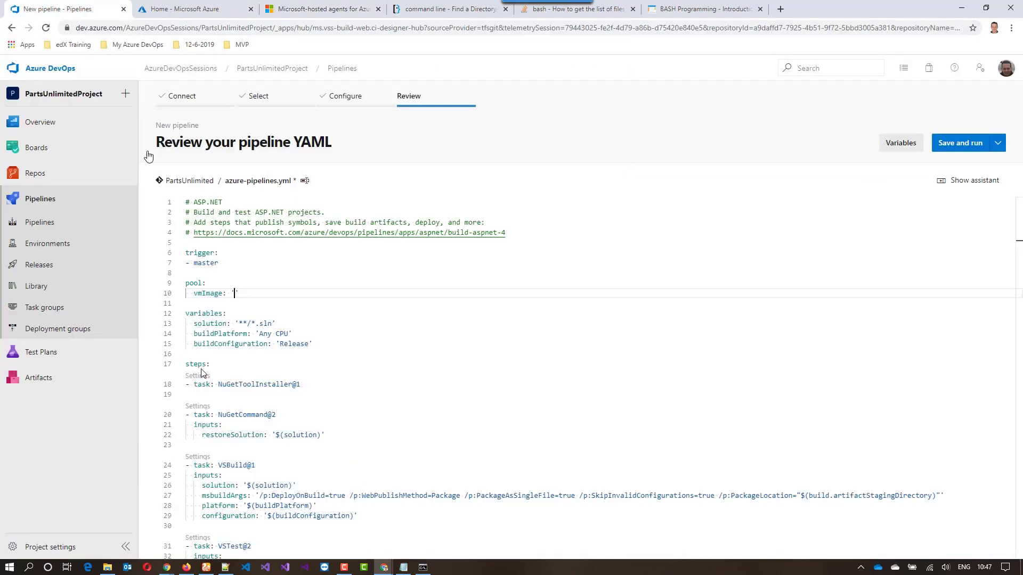
key(ctrl+v)
click(270, 257)
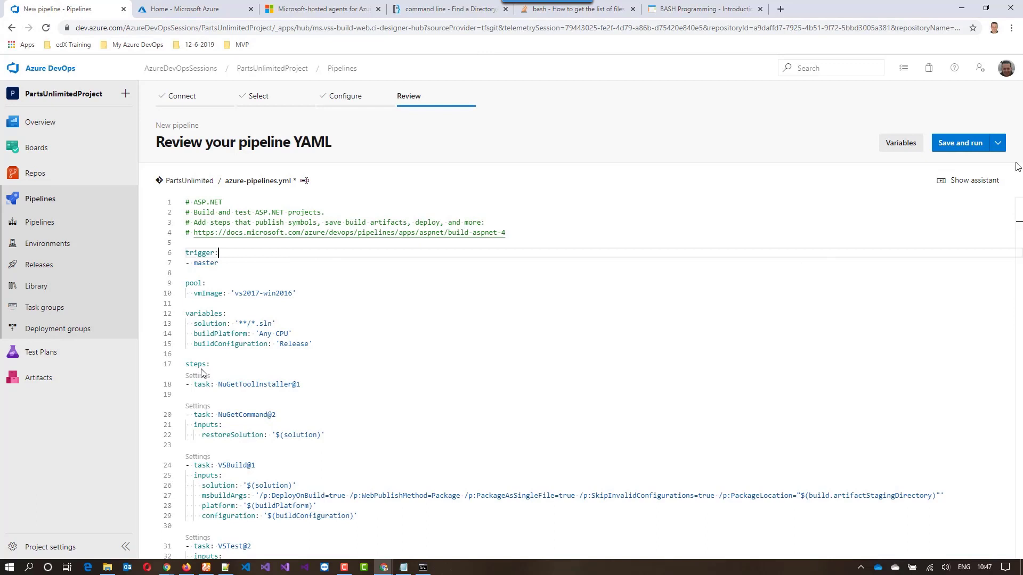
Save the pipeline without running it, committing directly to the master branch, and open it for editing
click(1000, 145)
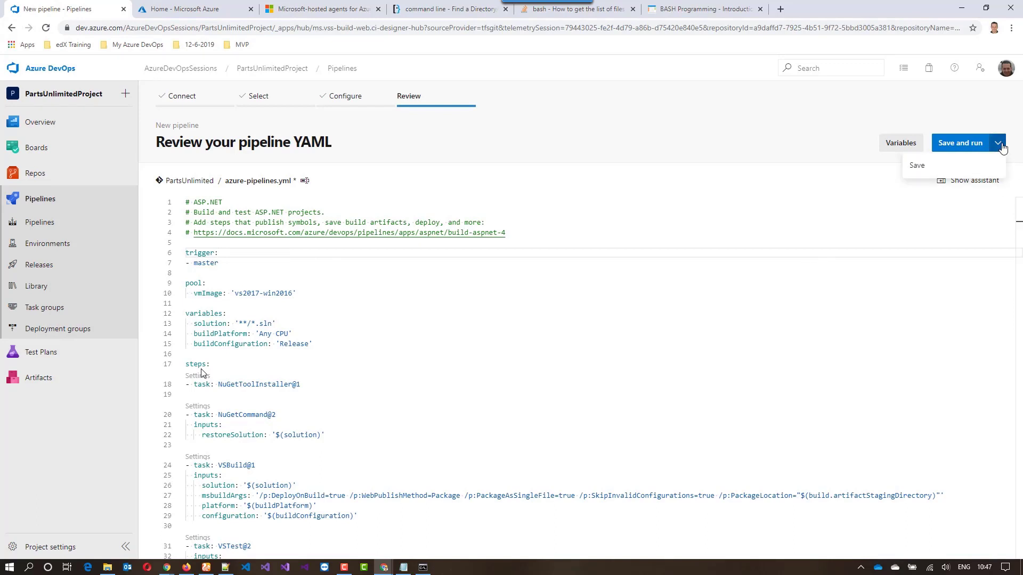
click(918, 165)
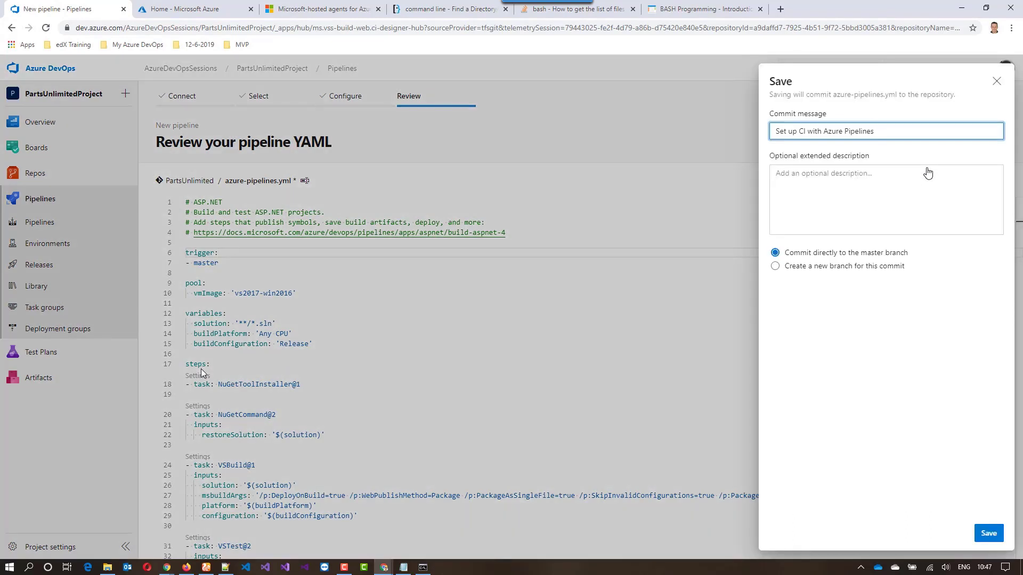
click(983, 534)
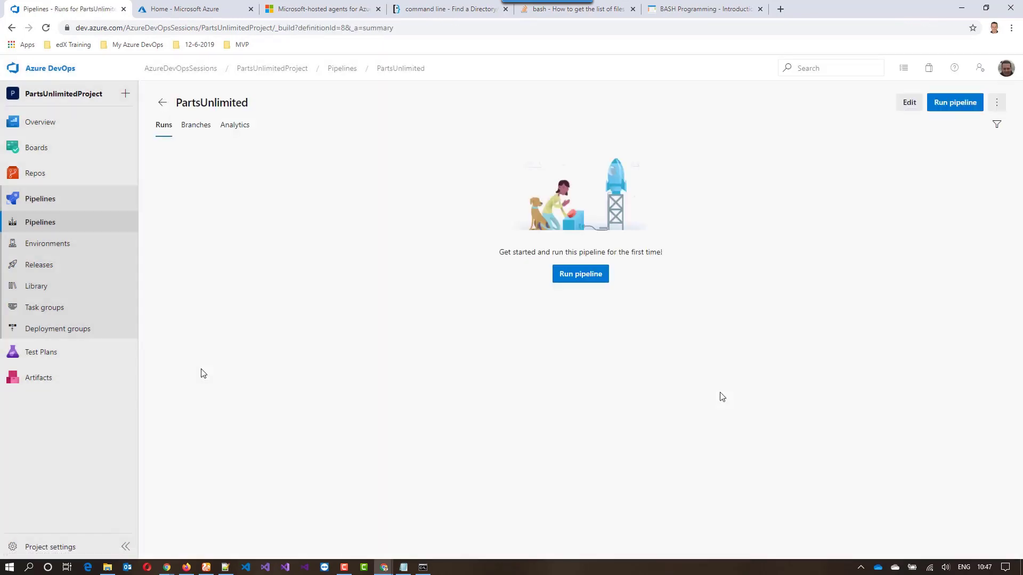
click(909, 102)
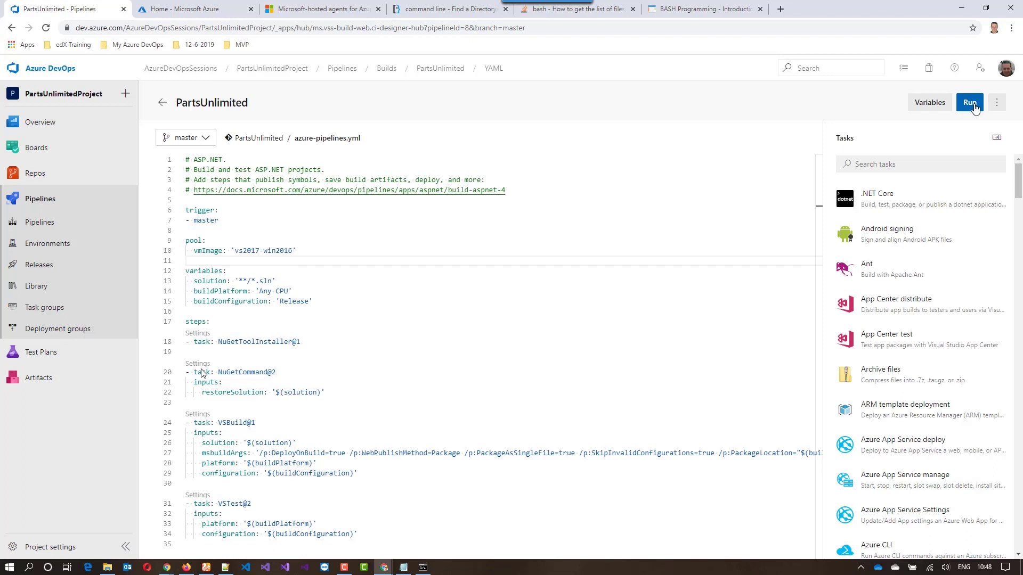
Open the pipelines list in a separate browser tab and view the summary of the latest PartsUnlimited run
right_click(57, 222)
click(102, 229)
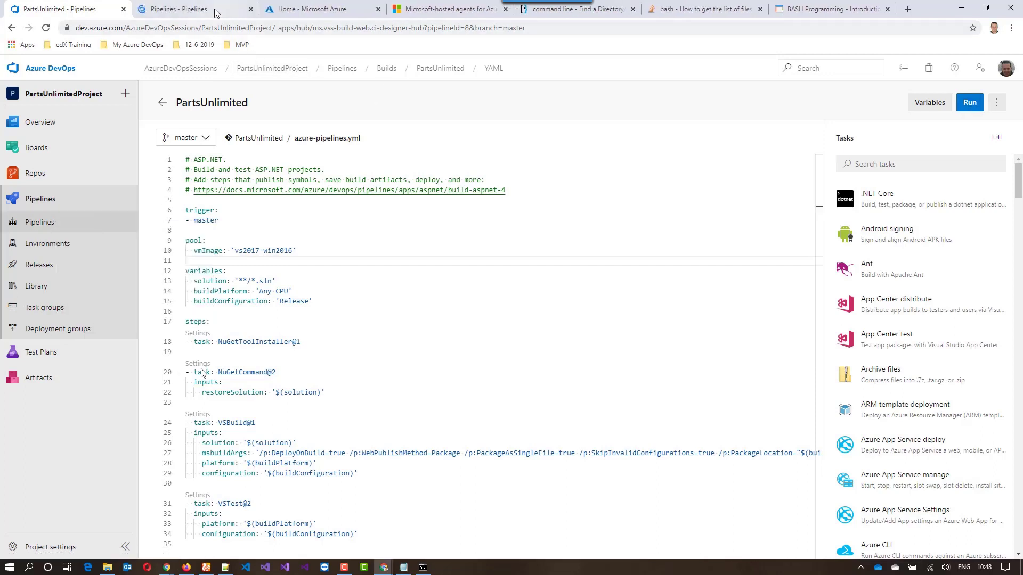
click(212, 10)
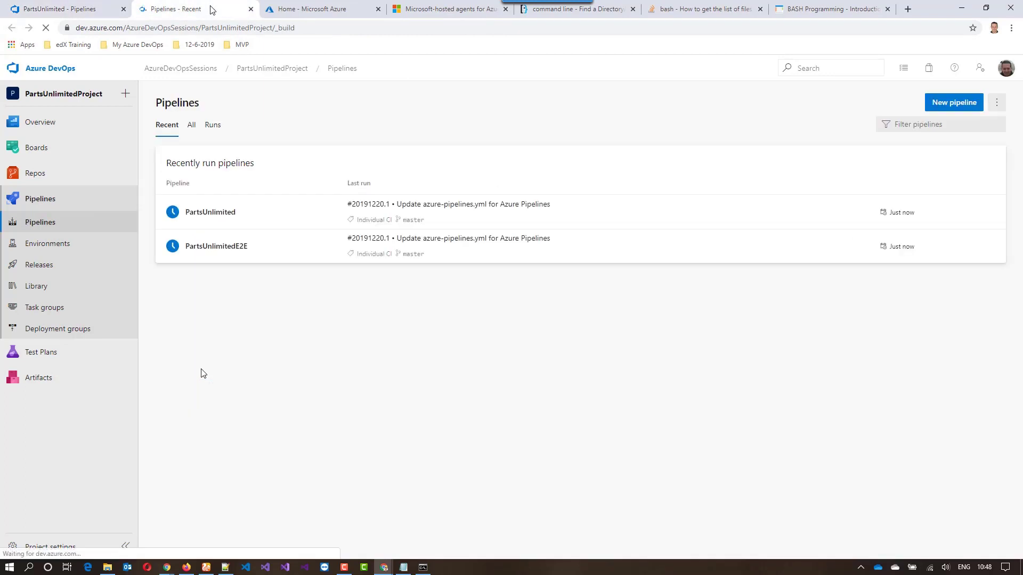
click(265, 207)
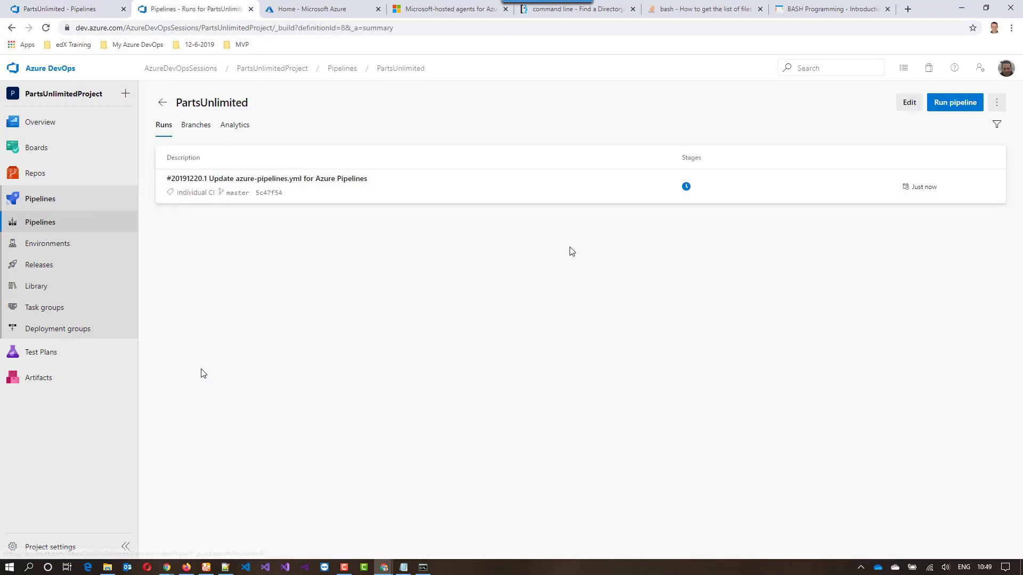
click(610, 199)
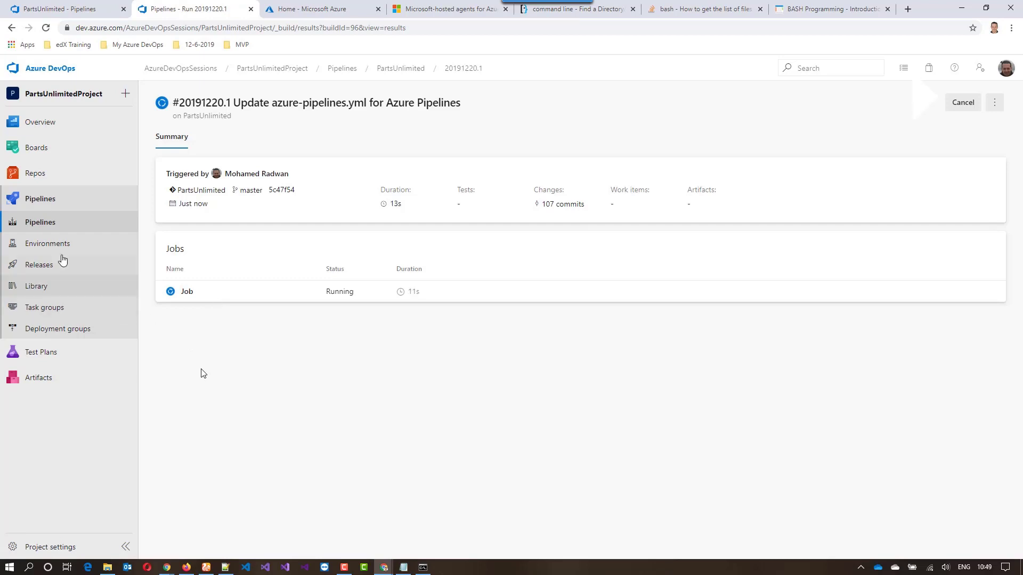
Open the pipelines list in another browser tab and display the job logs of the latest PartsUnlimited run
right_click(49, 226)
click(66, 231)
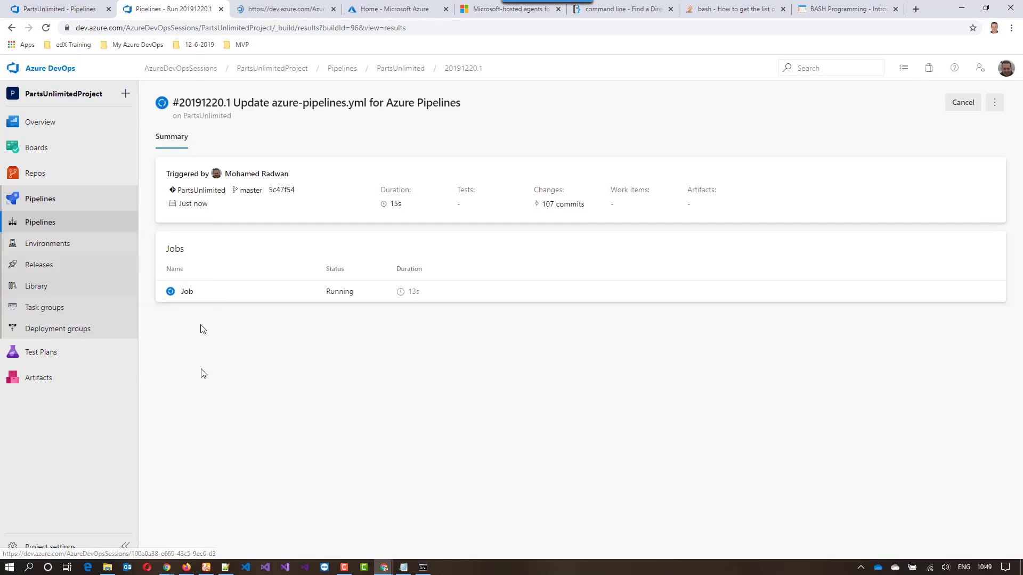
click(292, 13)
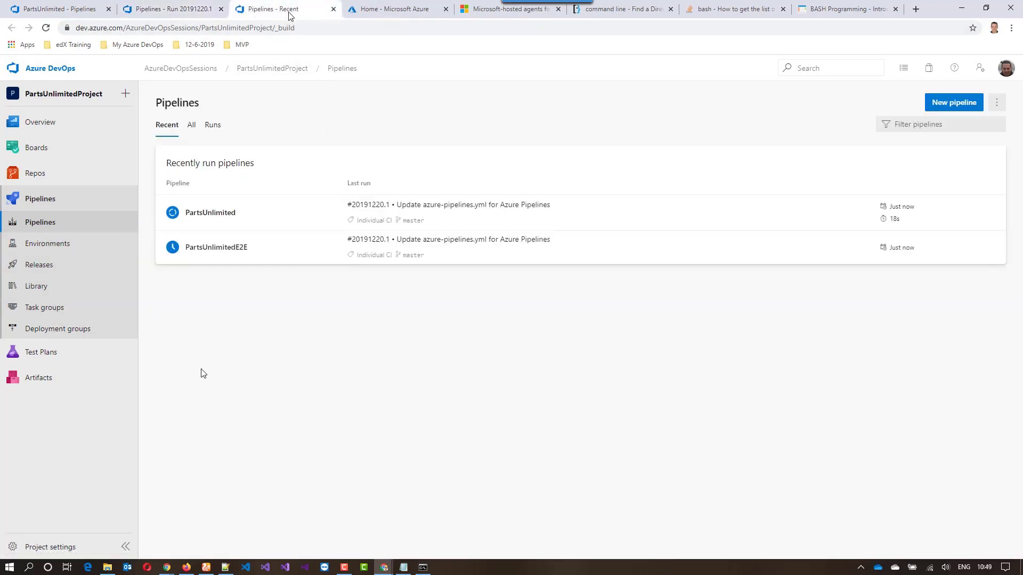
click(259, 219)
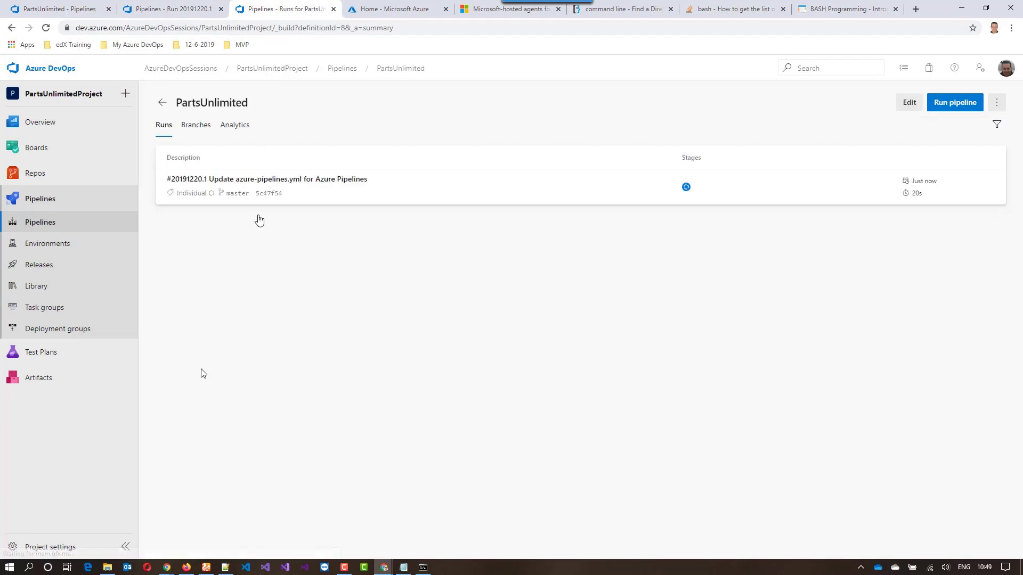
click(287, 199)
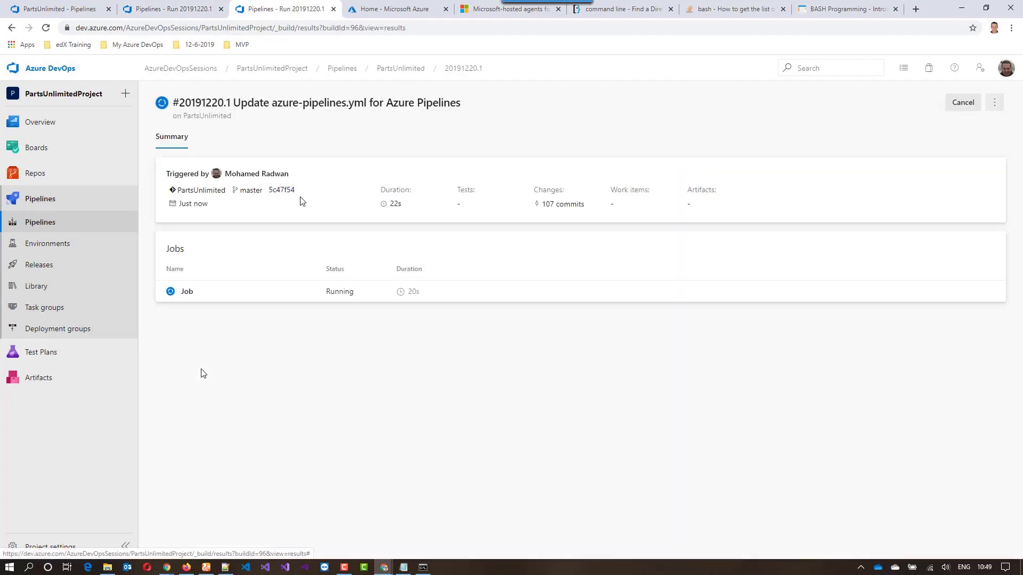
click(214, 292)
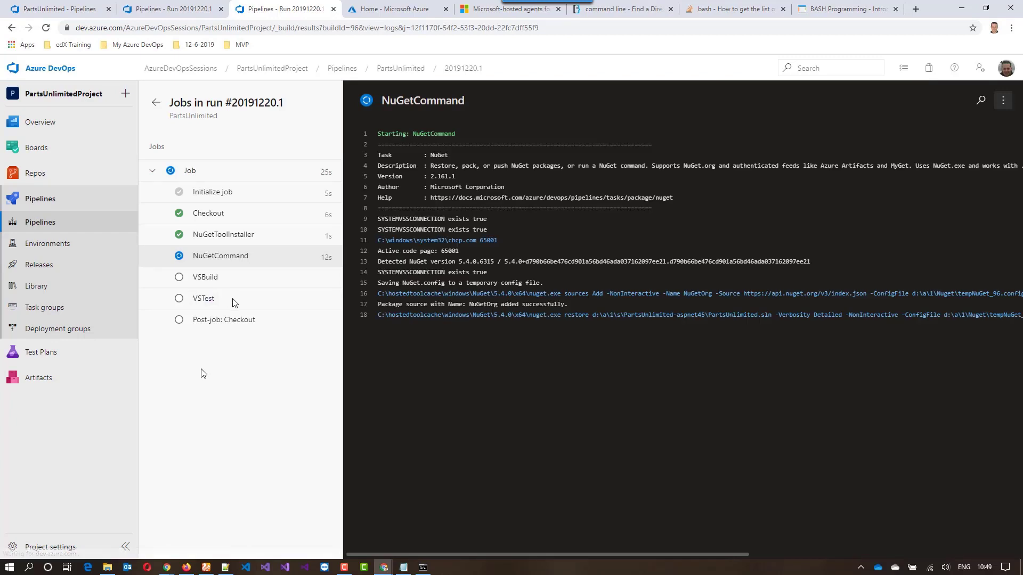
Monitor the build until the job finishes, alternating between the run summary and the logs of its tasks
click(174, 11)
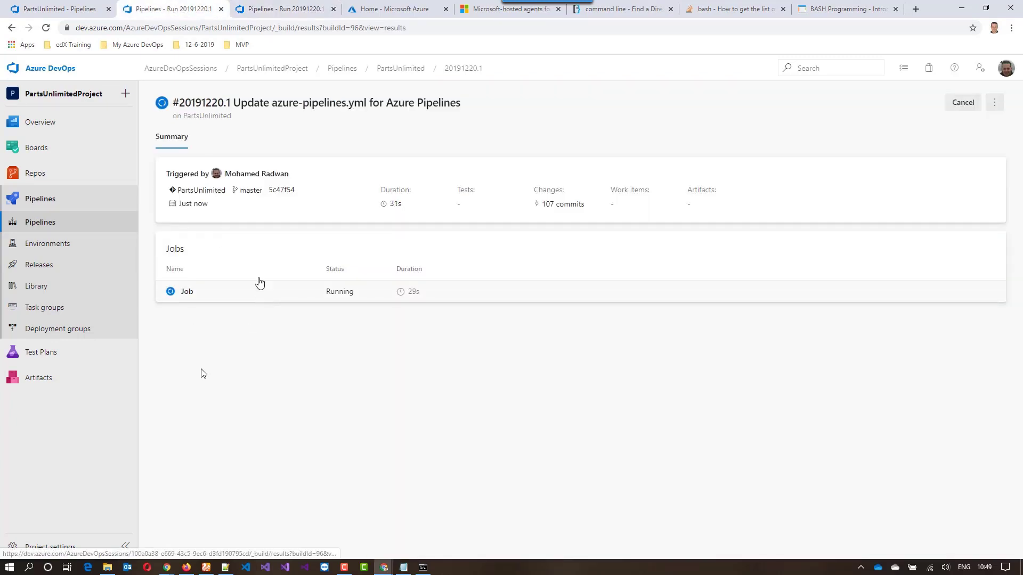
click(277, 11)
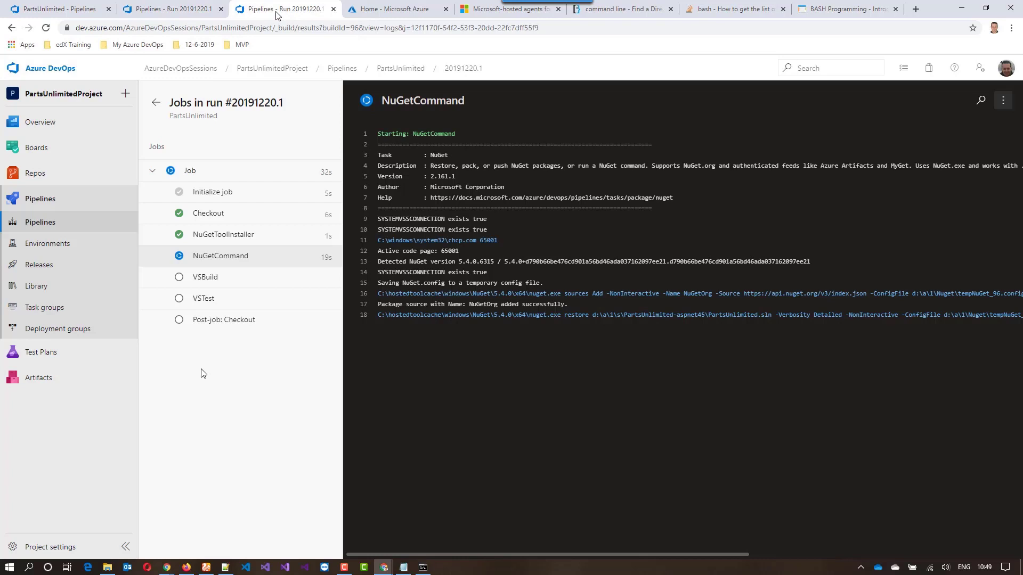
click(235, 259)
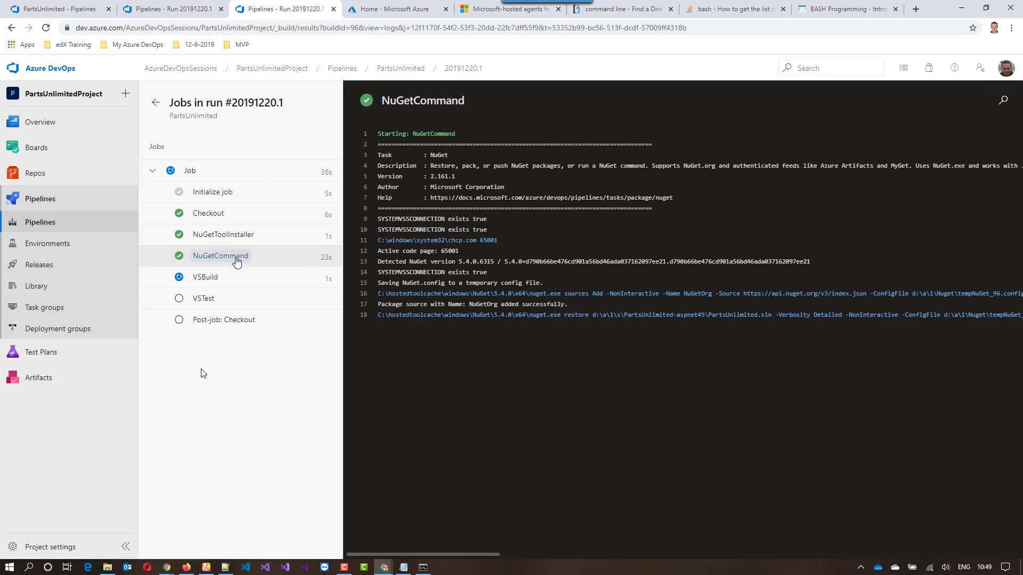
click(160, 12)
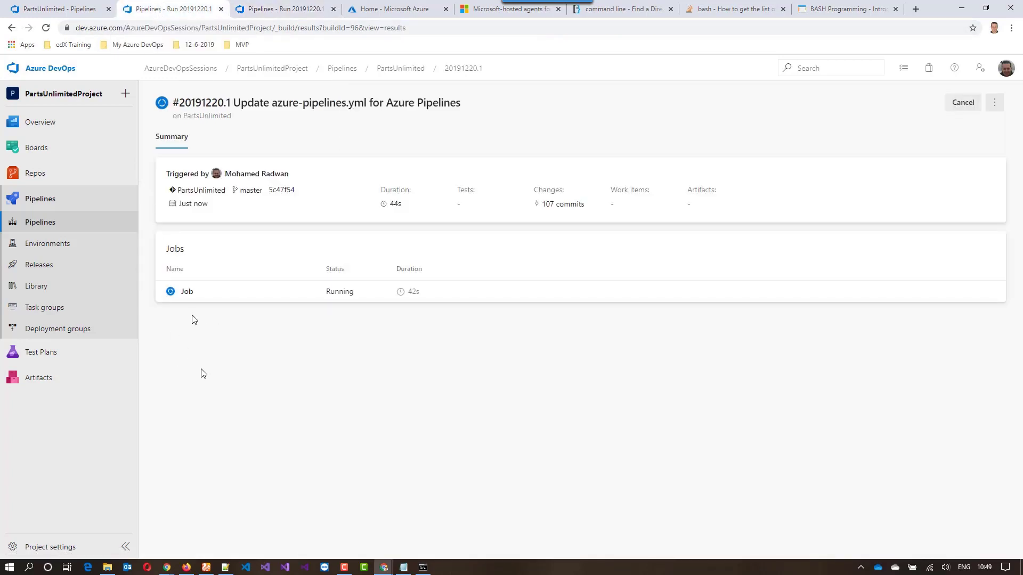
click(272, 14)
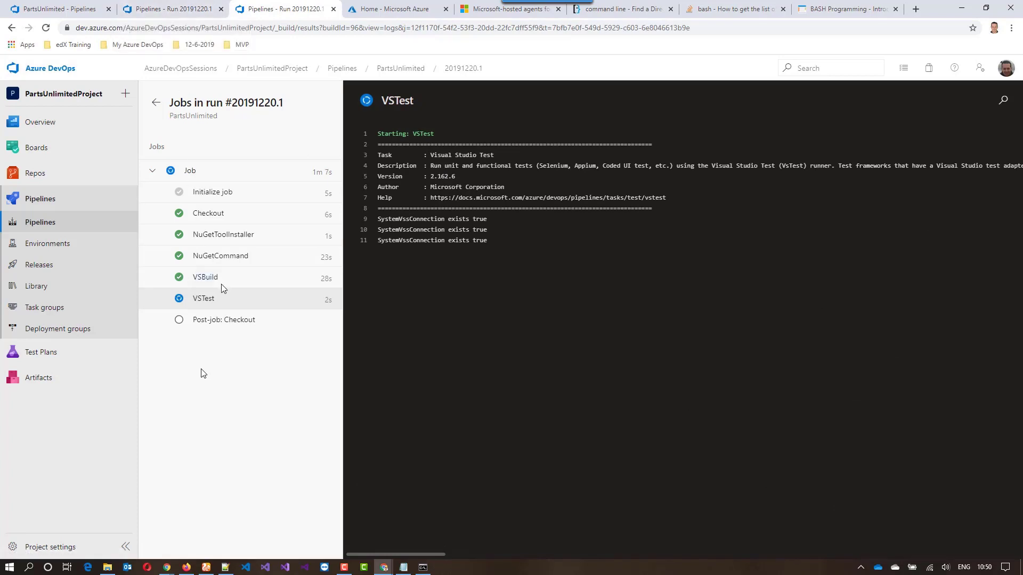
click(183, 10)
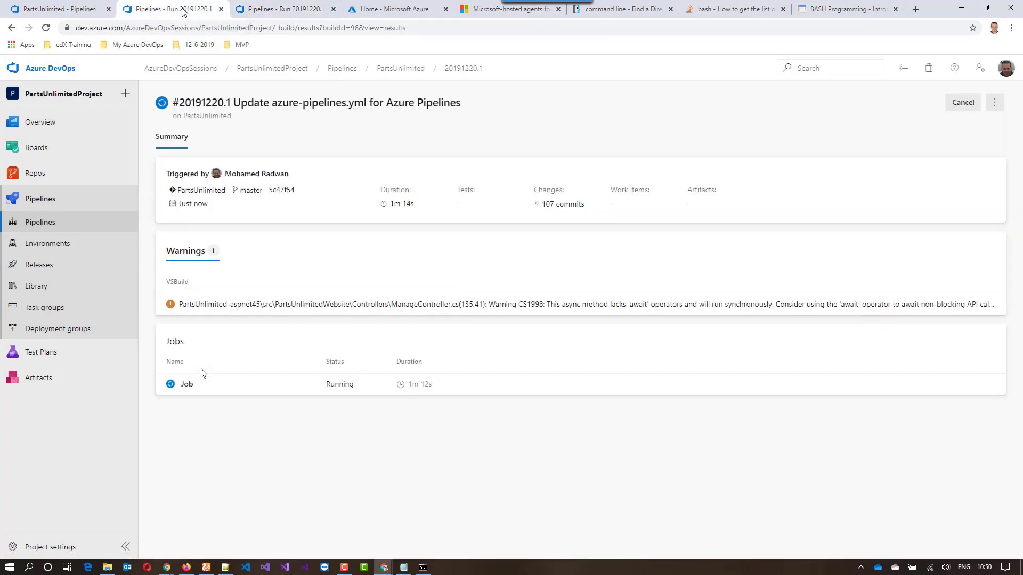
click(264, 10)
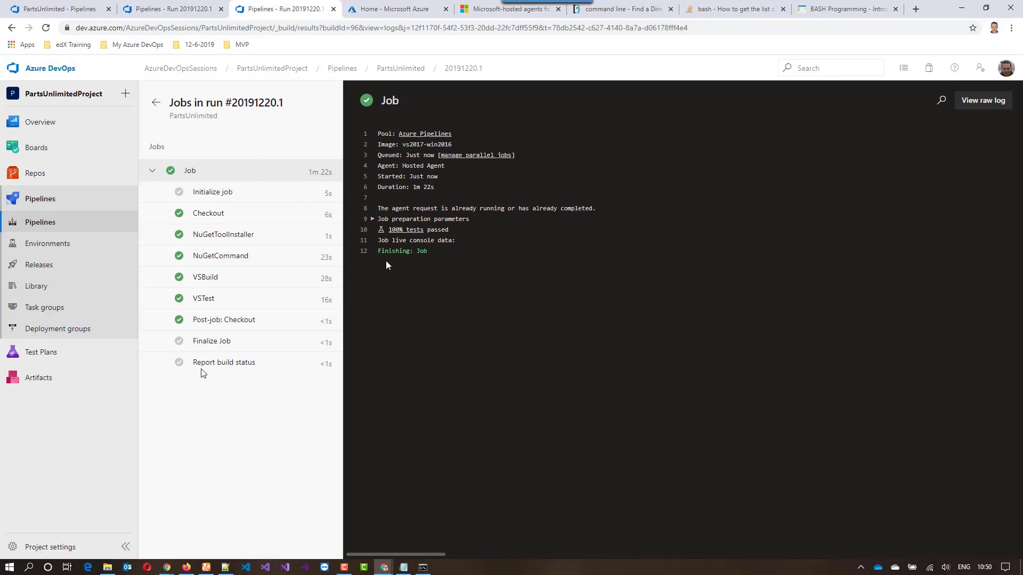
Open the job's test results in a separate browser tab, examine the test summary, and return to the job log
right_click(406, 231)
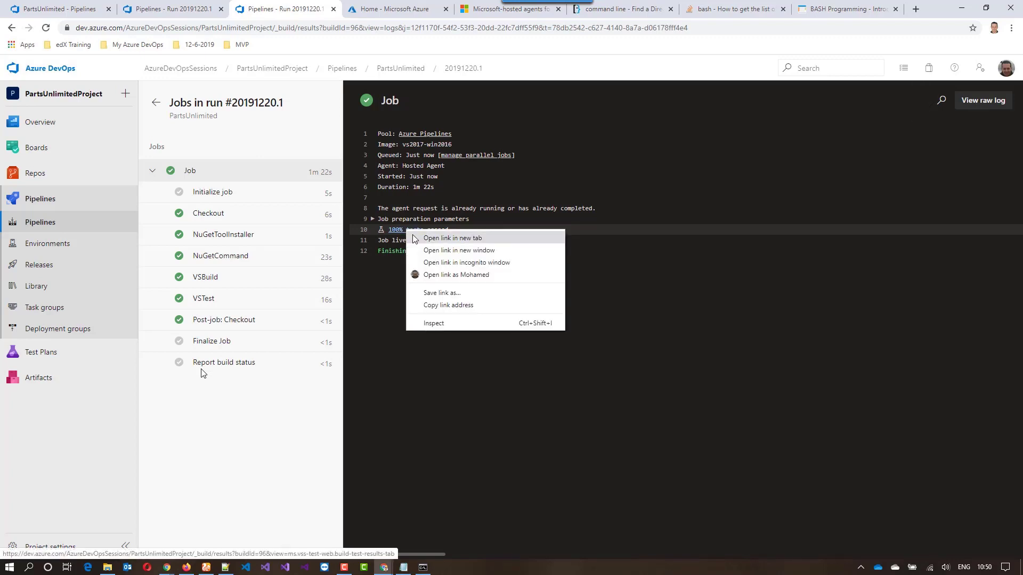
click(415, 239)
click(352, 11)
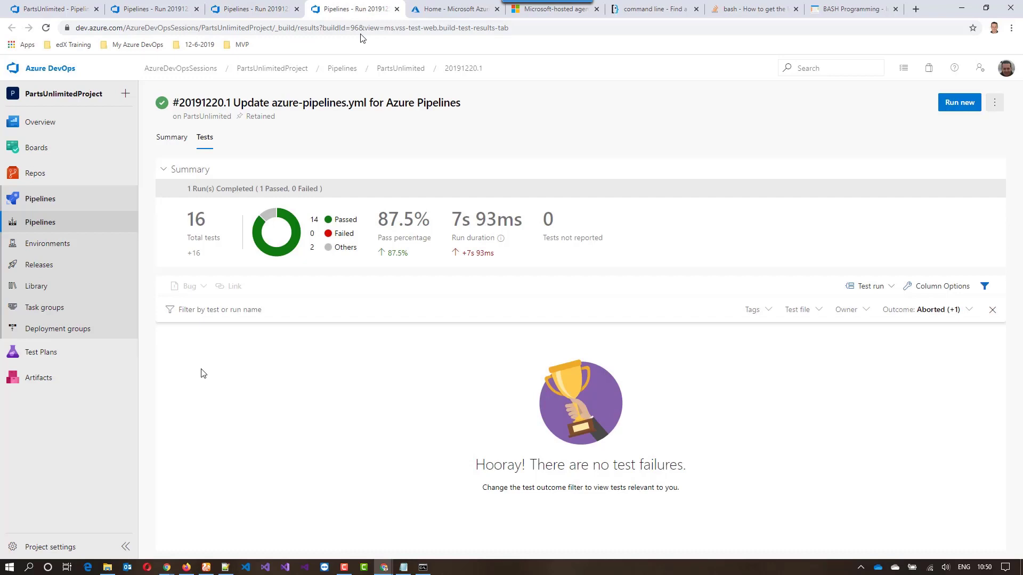
click(397, 9)
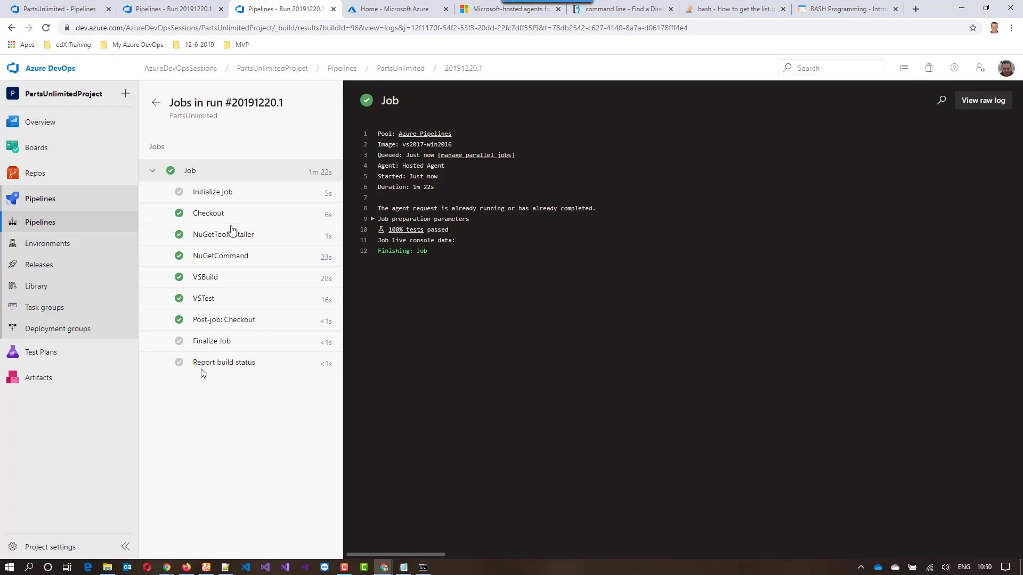
Go back from the job log to the run summary and view the run's test results there
click(157, 103)
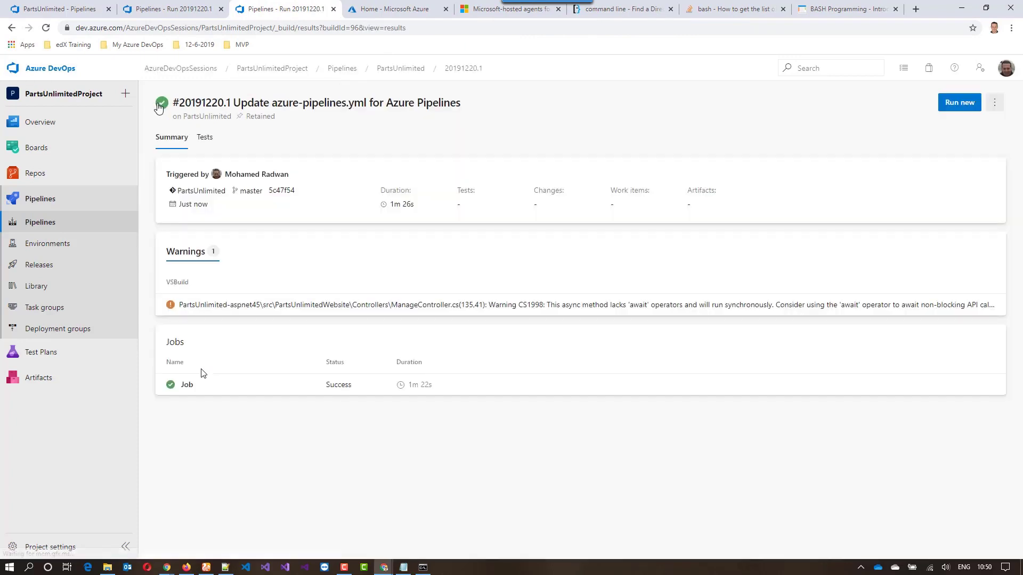
click(206, 139)
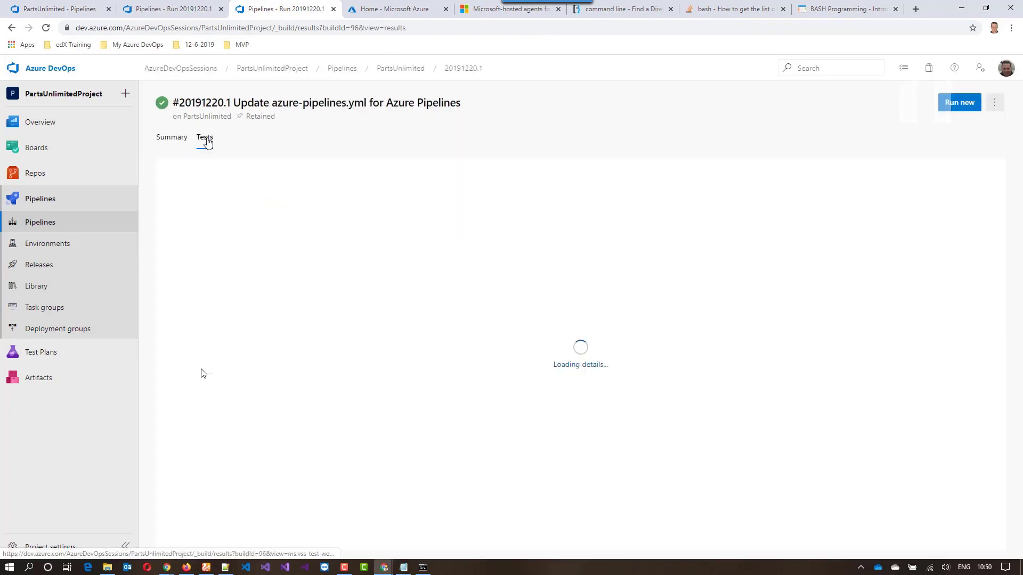
click(208, 144)
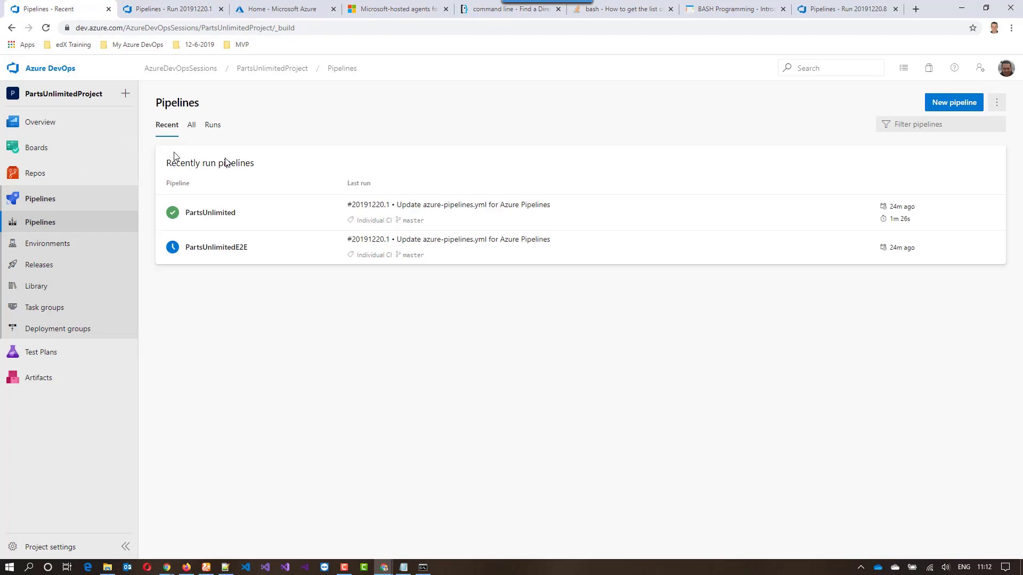
Open the PartsUnlimited pipeline YAML for editing and insert a stages block with a Build stage and Build job above the pool section
click(222, 214)
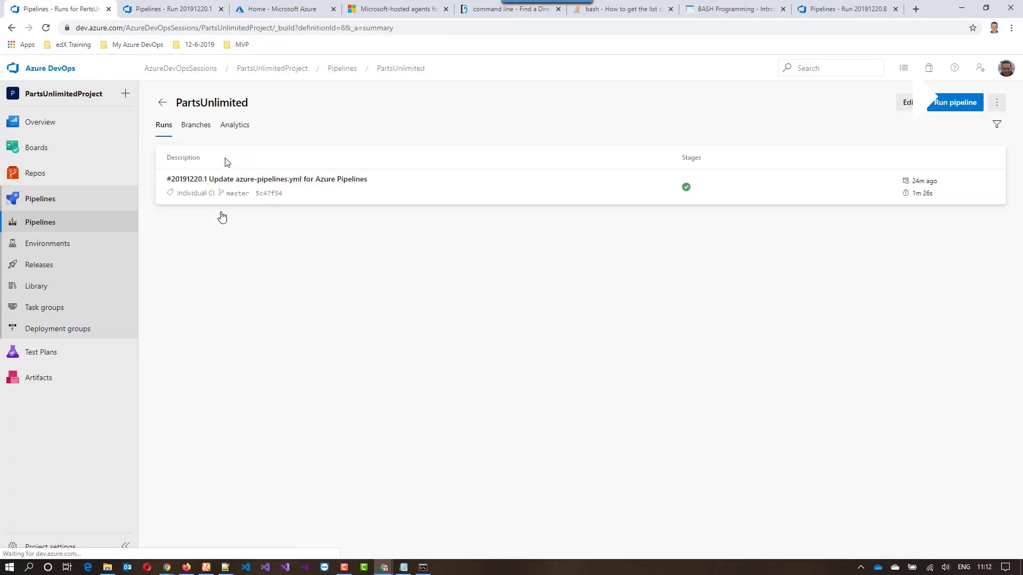
click(906, 104)
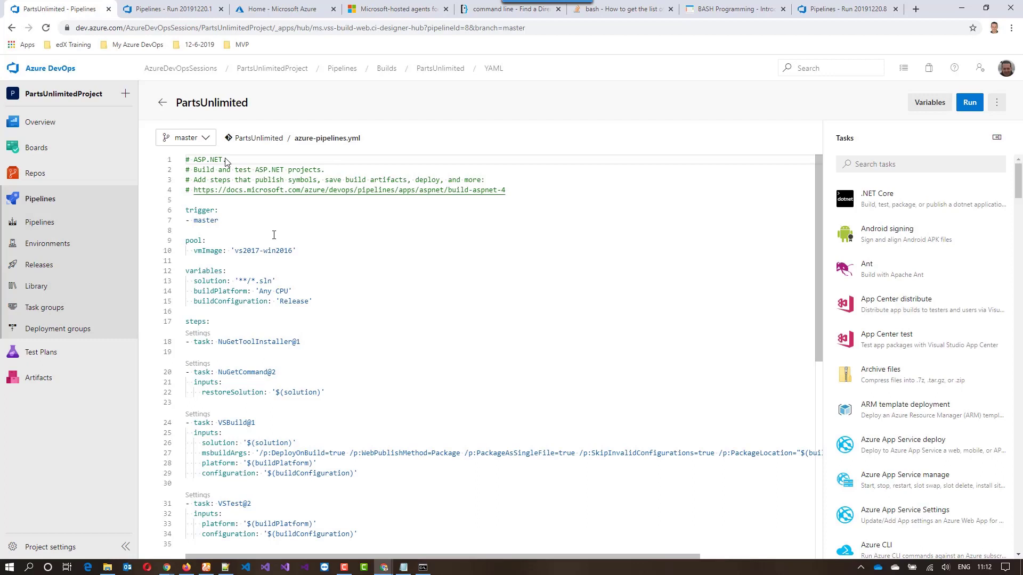
click(272, 230)
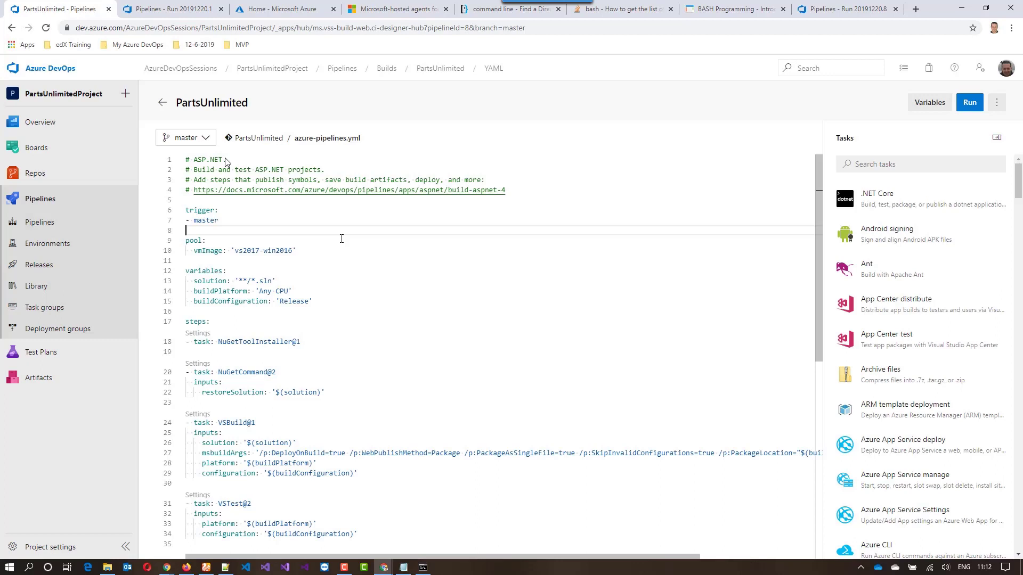
key(Return)
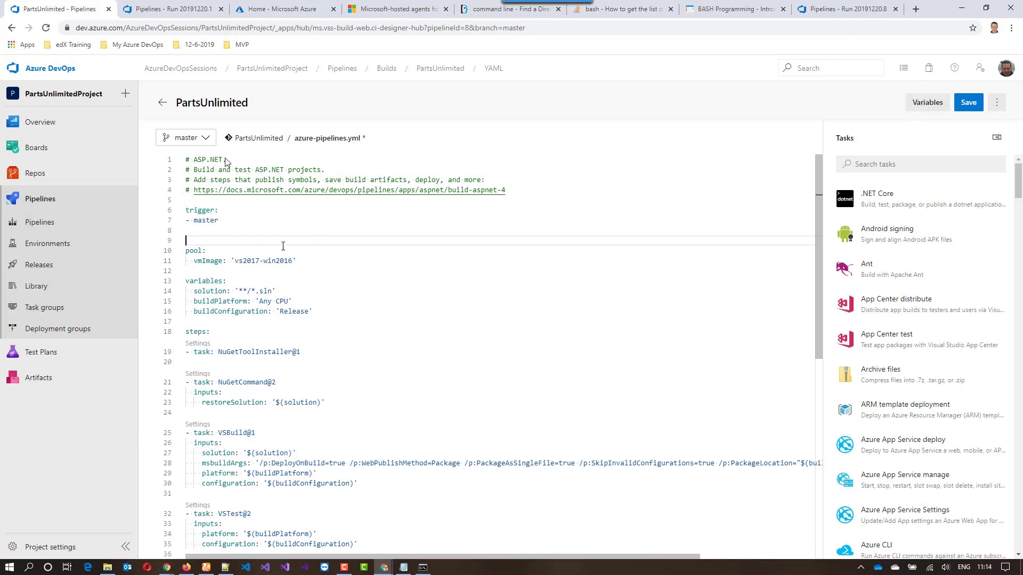
text(stages: - stage: Build   jobs:   - job: Build)
click(187, 243)
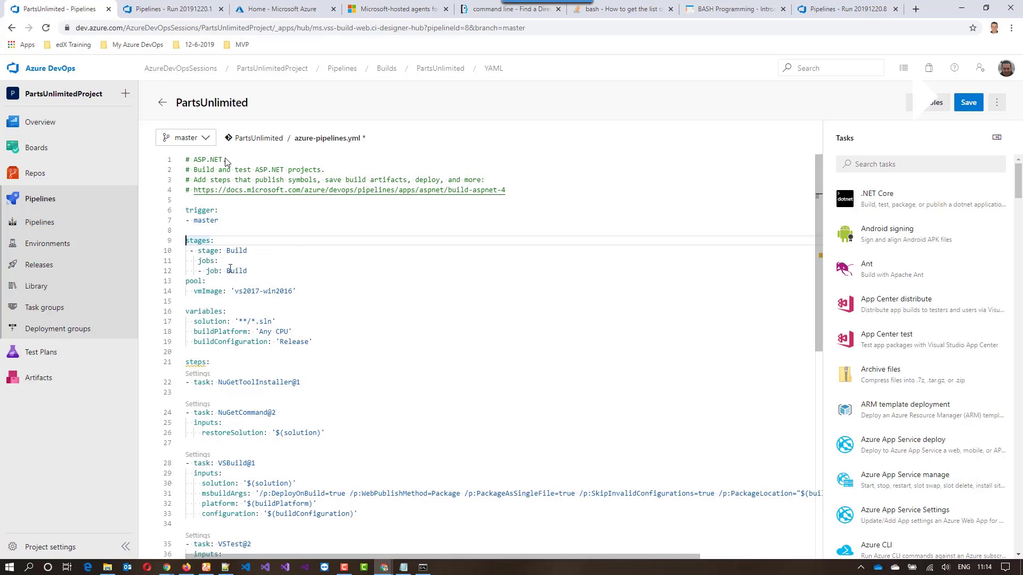
Remove the extra leading space from the stage, jobs and job lines of the Build stage
click(186, 255)
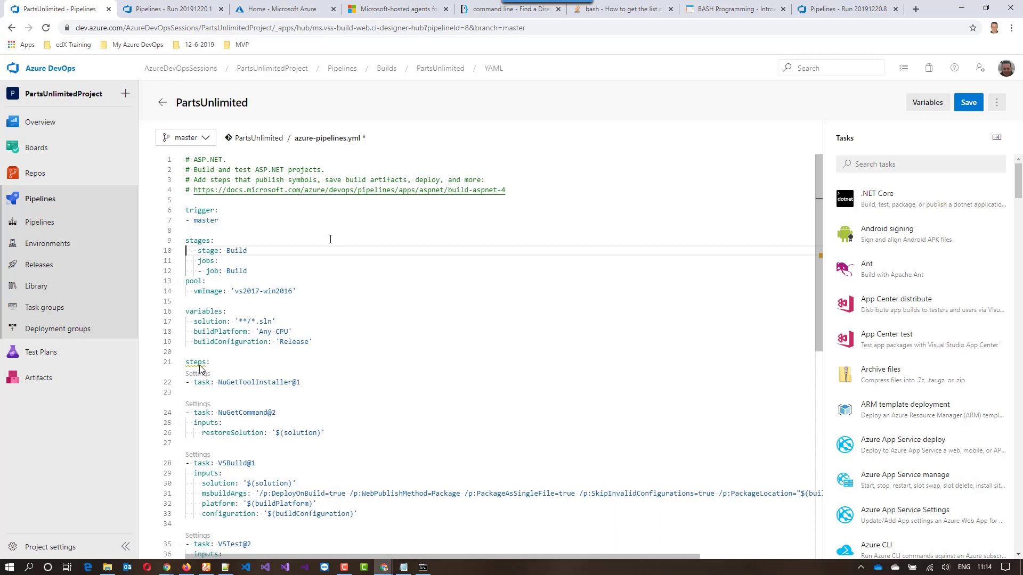
key(Delete)
click(187, 261)
key(Delete)
key(Down)
key(Delete)
click(364, 273)
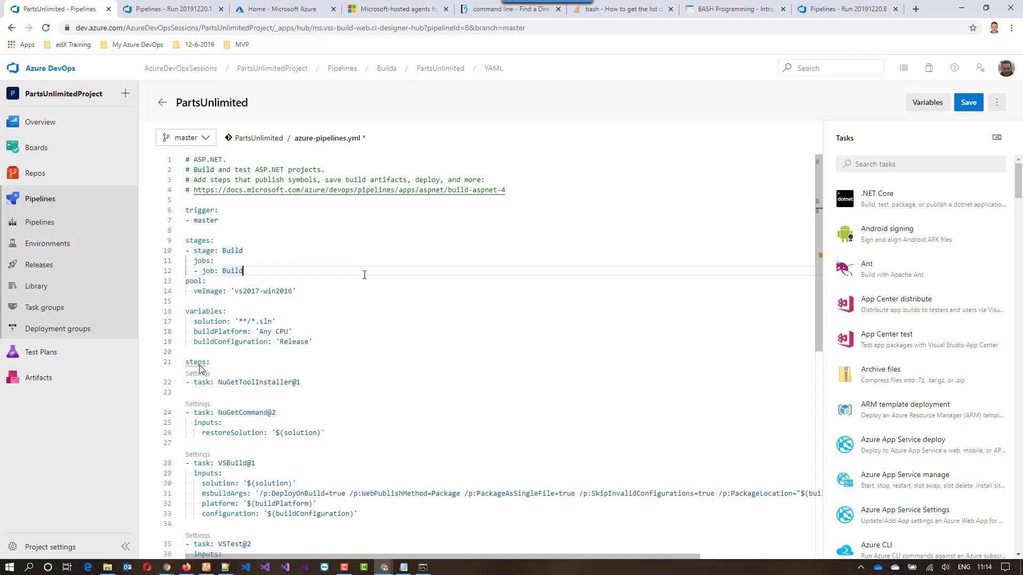
Indent everything from pool through the VSTest task by two levels under the Build job, and check that the Build stage folds as one block
click(179, 251)
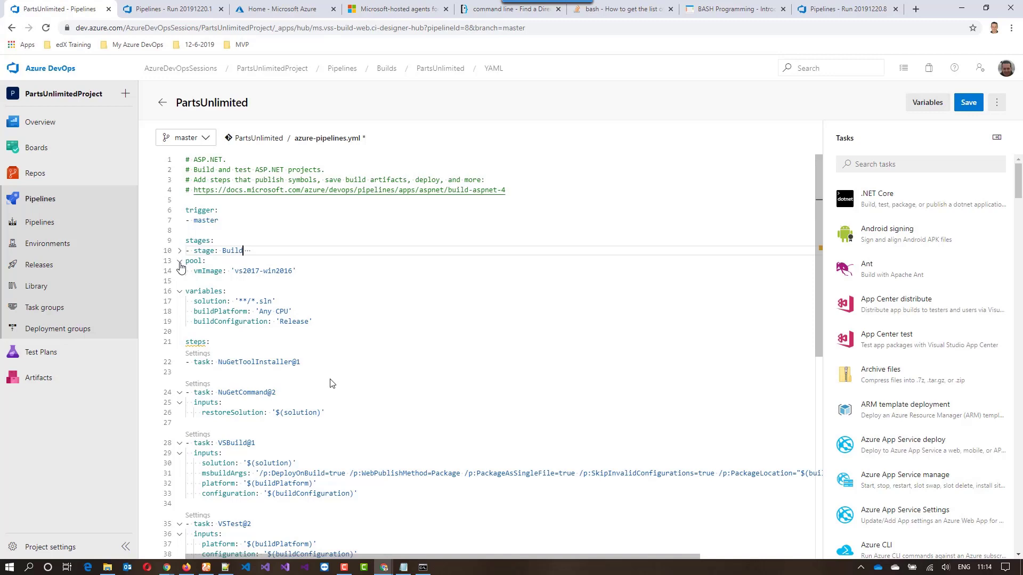
click(180, 262)
click(180, 263)
click(179, 251)
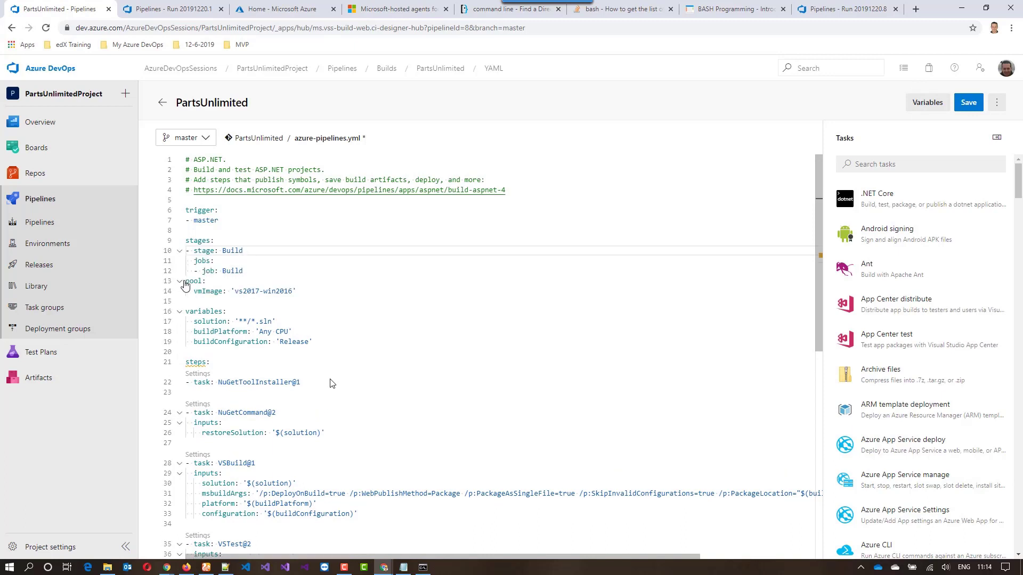
drag(186, 281, 414, 441)
key(Tab)
key(Tab)
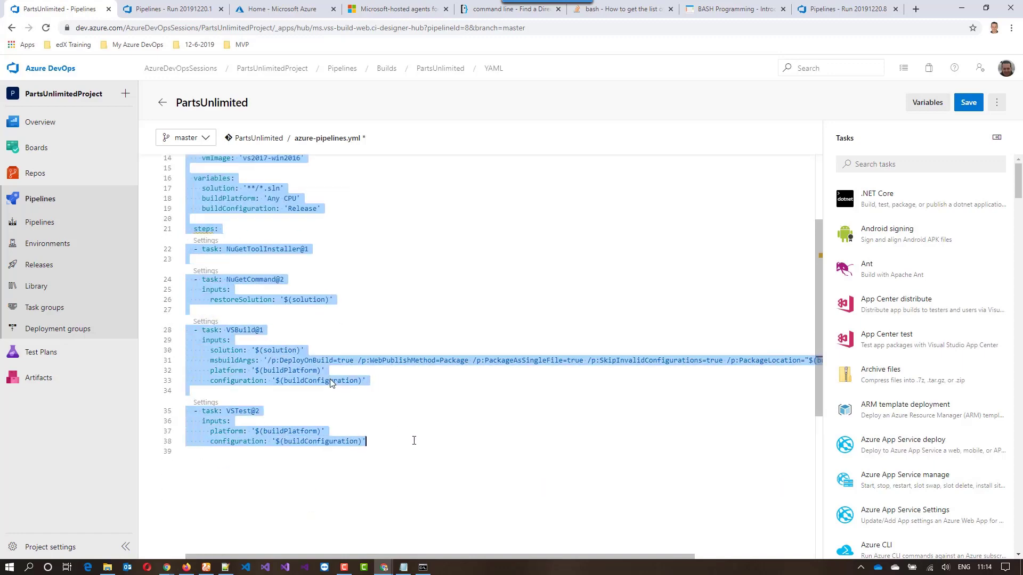
click(405, 293)
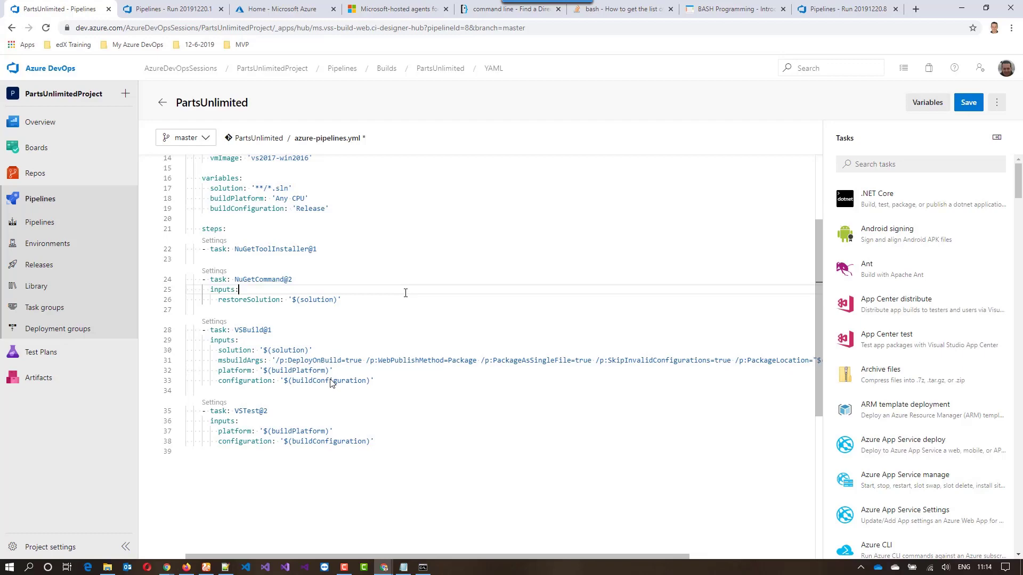
scroll(405, 292, up, 5)
scroll(405, 266, down, 5)
scroll(404, 266, up, 5)
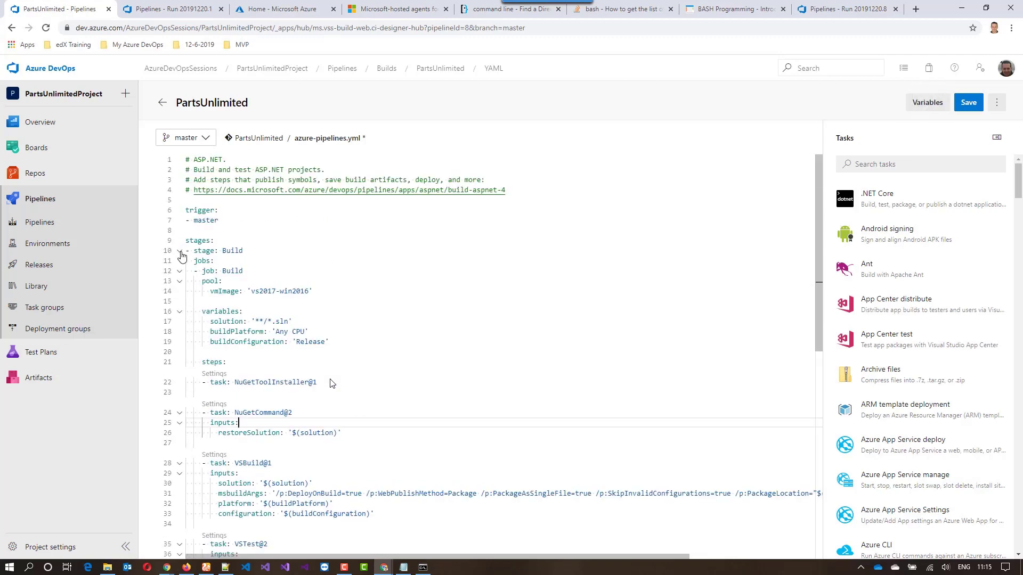
click(180, 251)
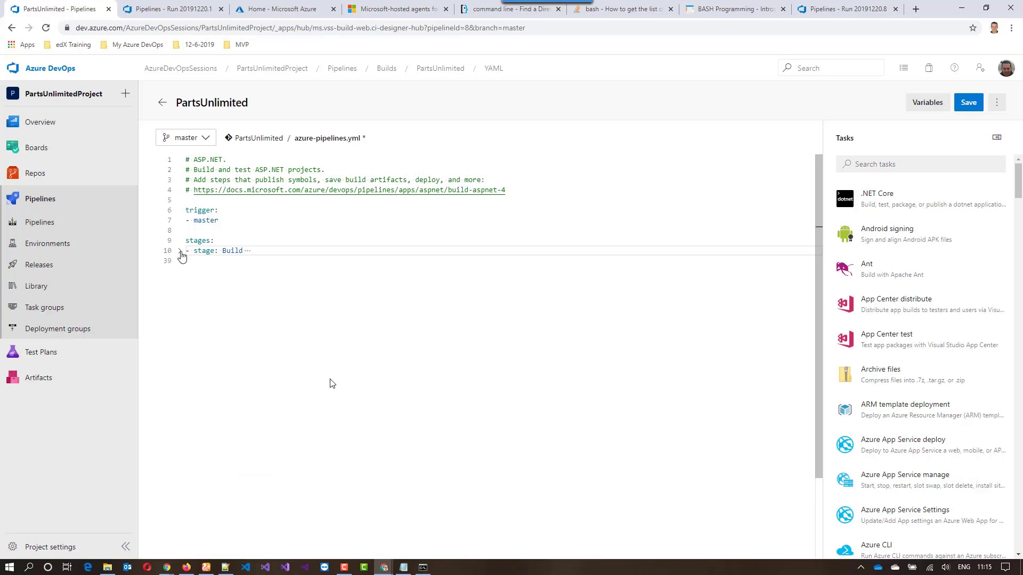
click(180, 251)
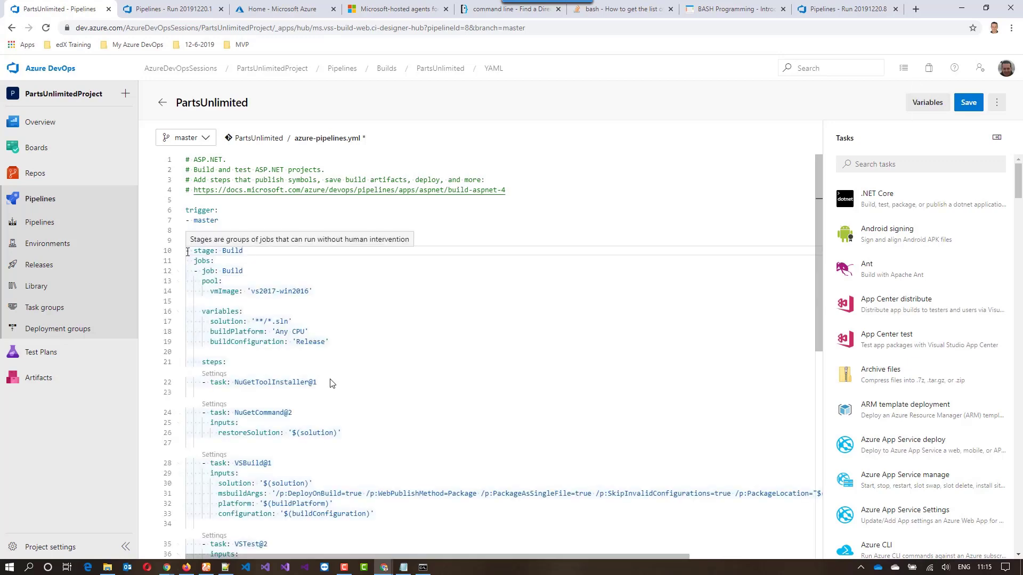
Duplicate the entire Build stage below the VSTest task, unindented at the stage level and separated by a blank line
drag(187, 251, 389, 512)
scroll(290, 258, down, 1)
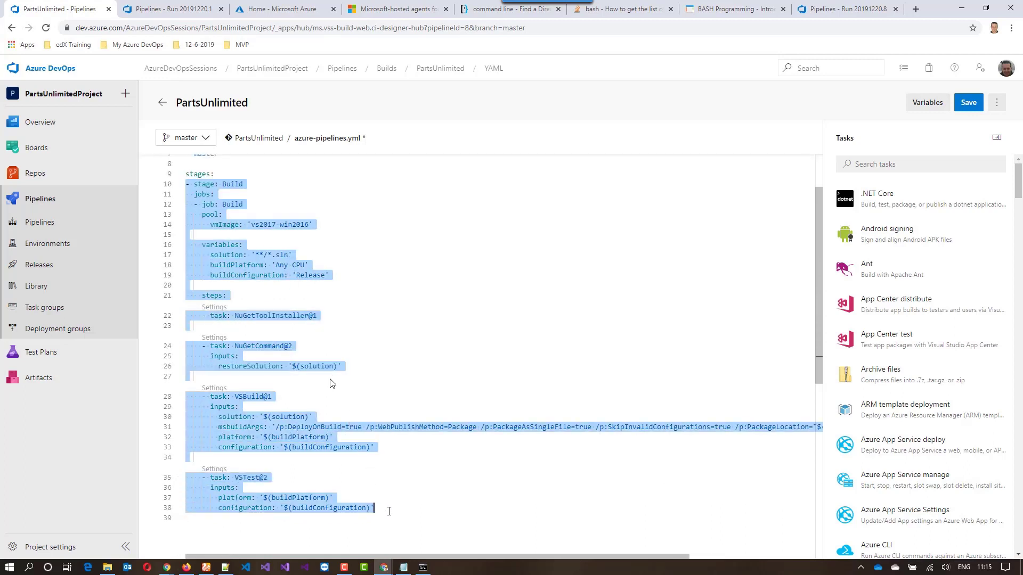
click(391, 510)
key(Return)
key(Return)
key(BackSpace)
key(BackSpace)
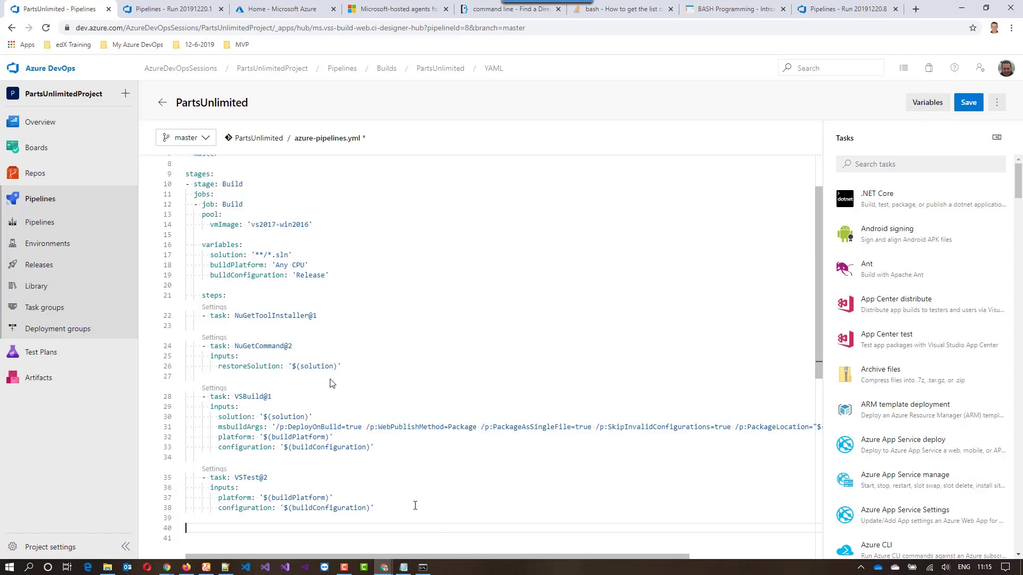
key(ctrl+v)
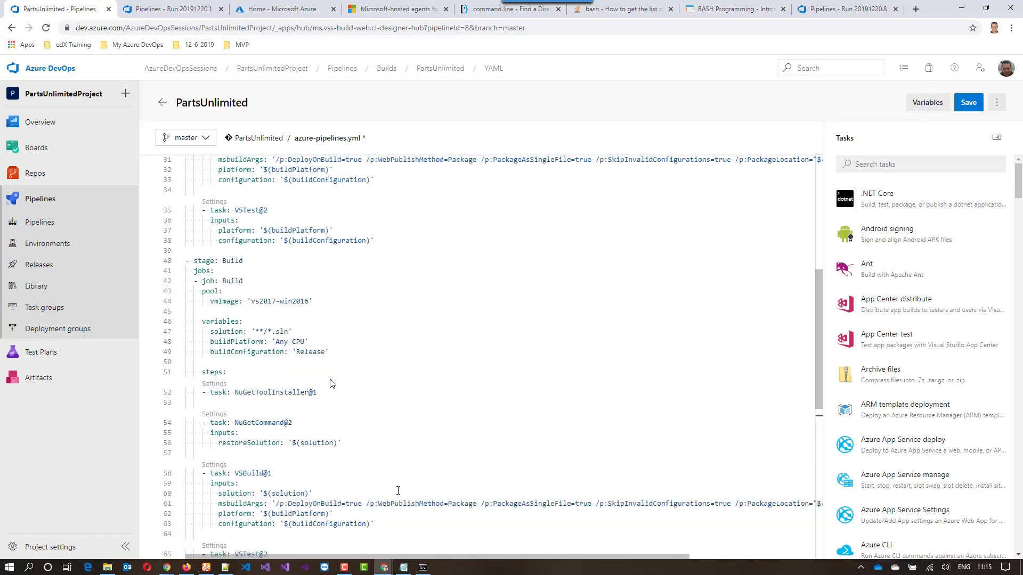
scroll(400, 492, up, 3)
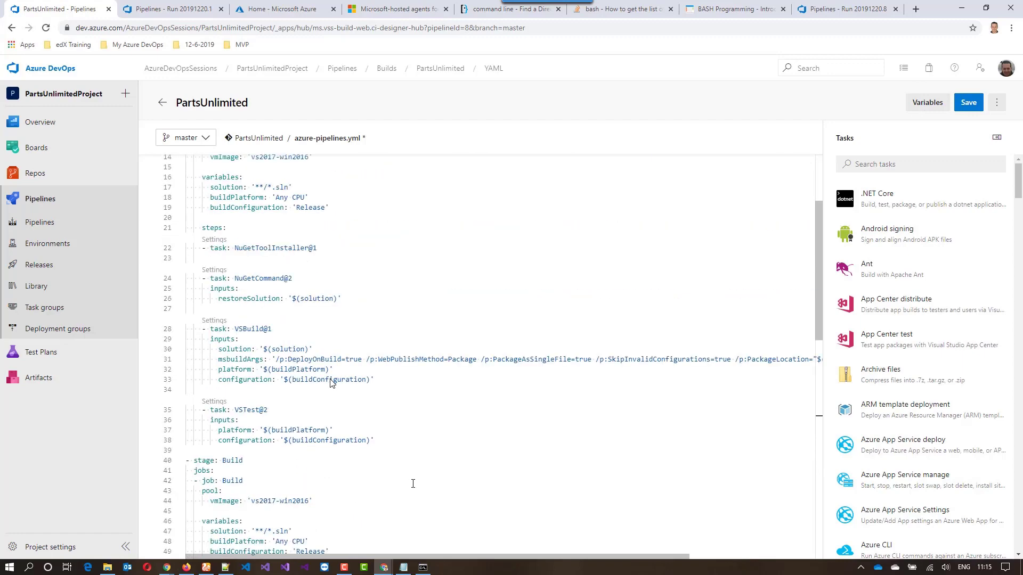
Rename both the duplicated stage and its job to Deploy
scroll(407, 482, down, 3)
double_click(236, 326)
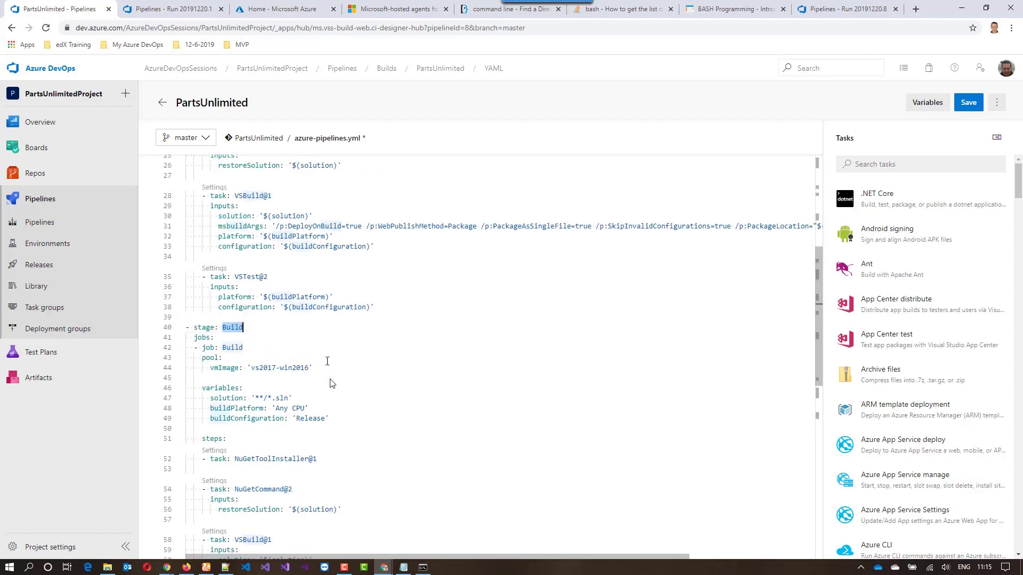
text(Deploy)
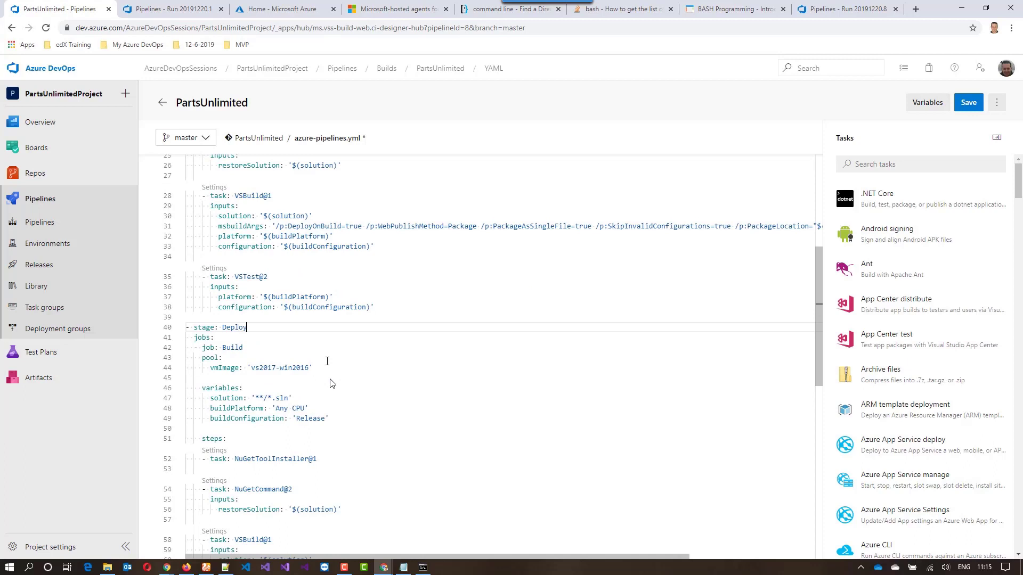
double_click(233, 347)
text(Deploy)
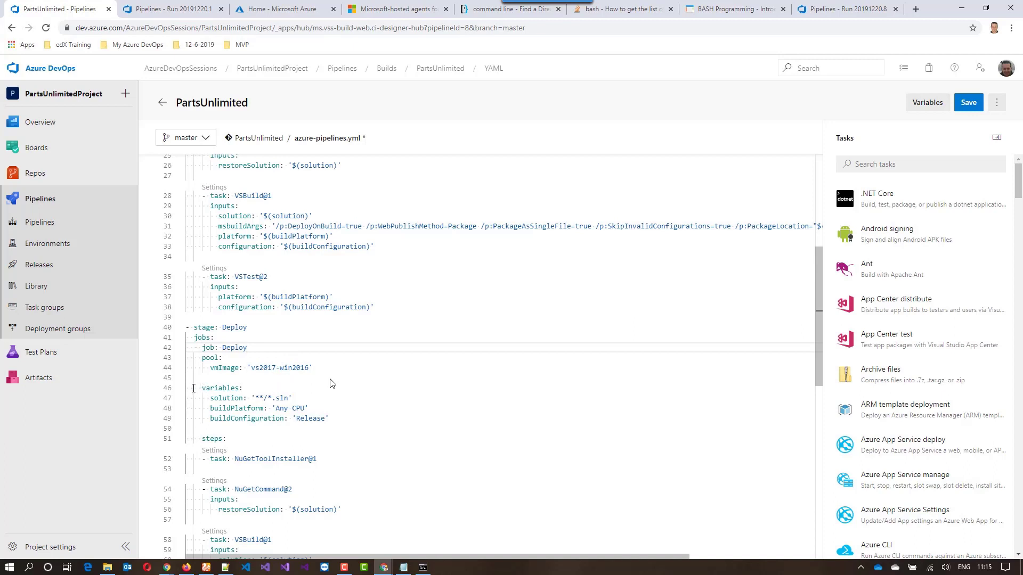
Delete the variables block and all tasks from the Deploy stage, keeping its pool and the steps line
drag(188, 387, 349, 423)
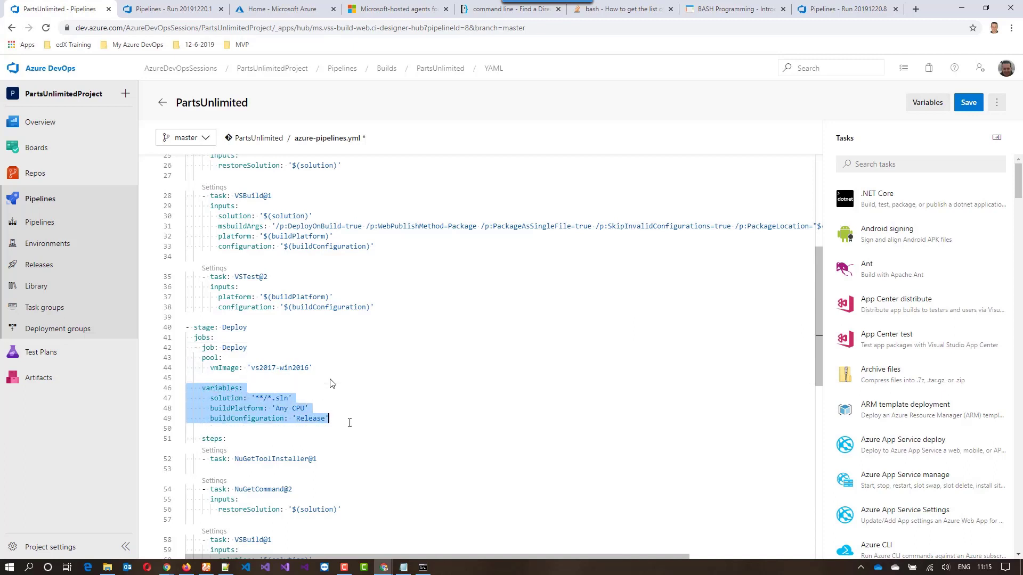
key(Delete)
key(Delete)
key(Delete)
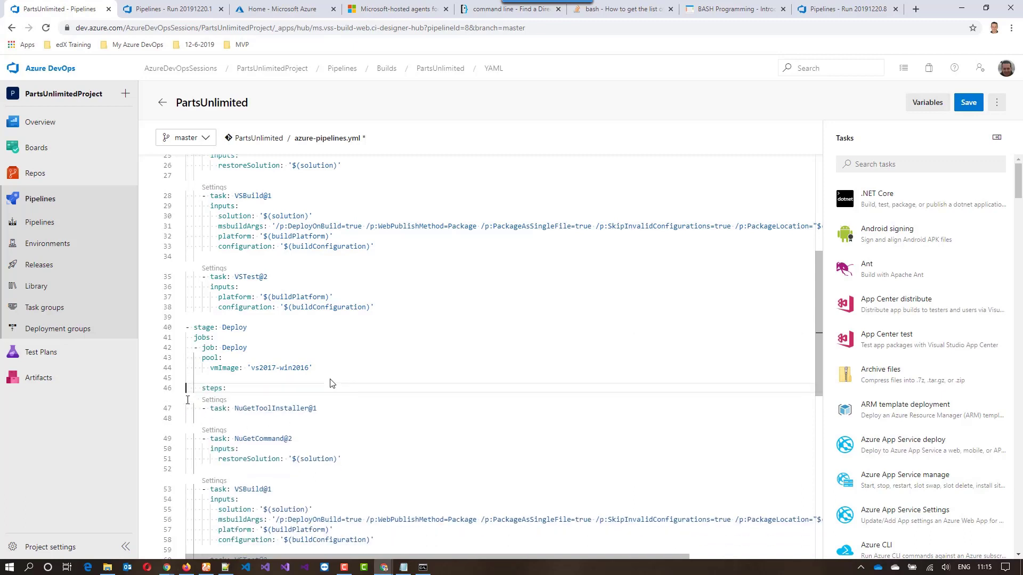
click(189, 408)
drag(189, 408, 364, 417)
scroll(359, 418, down, 4)
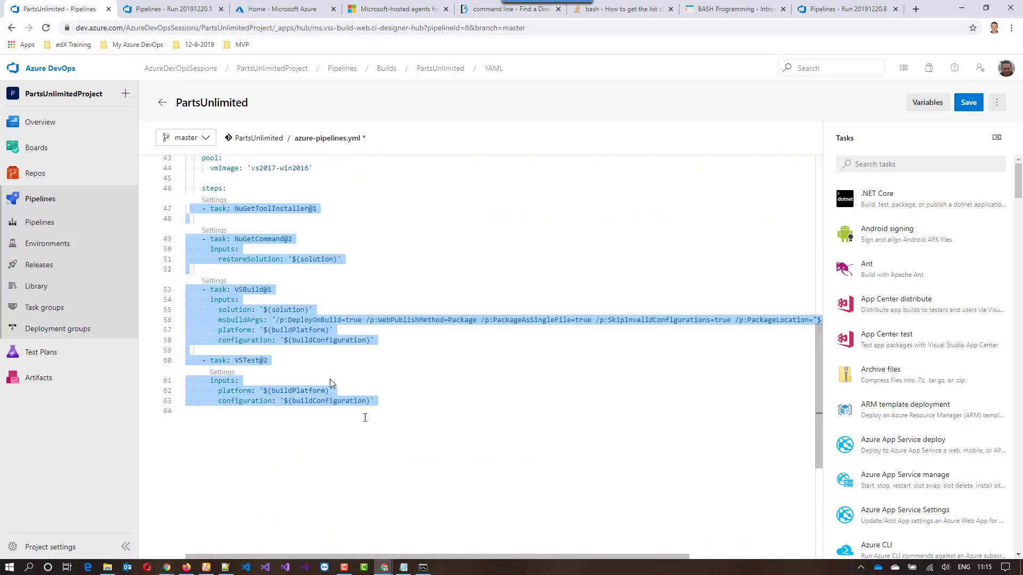
key(Delete)
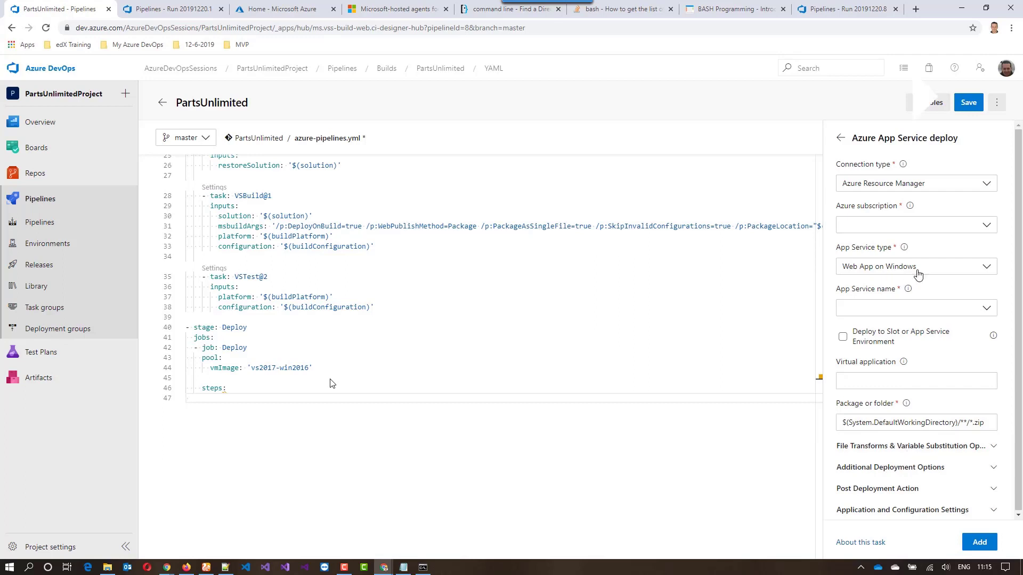
Configure the Azure App Service deploy task with the authorized Visual Studio Enterprise subscription and the WebAppSQLRadwan app service
click(989, 225)
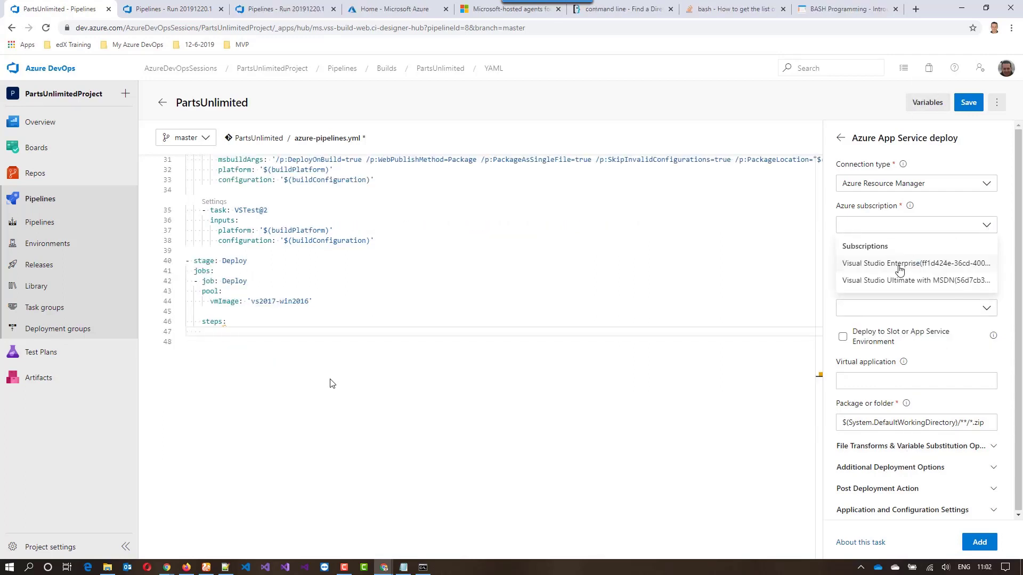
click(898, 265)
click(867, 269)
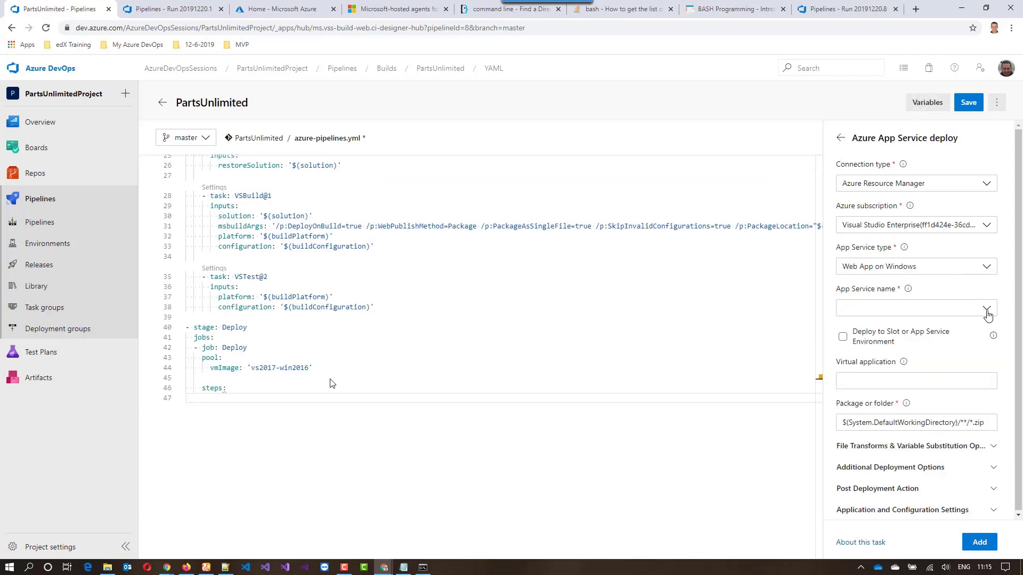
click(987, 313)
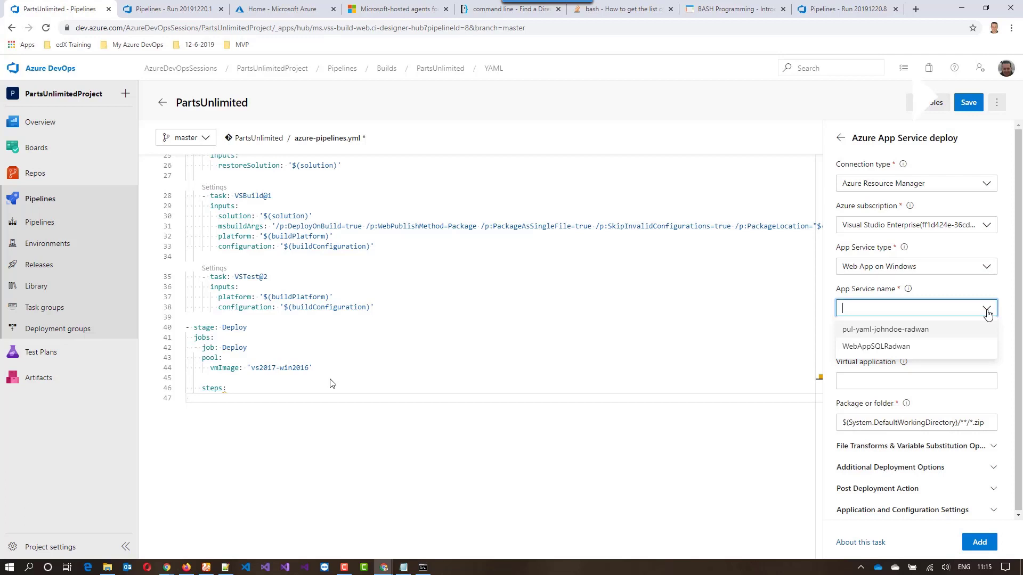
click(900, 347)
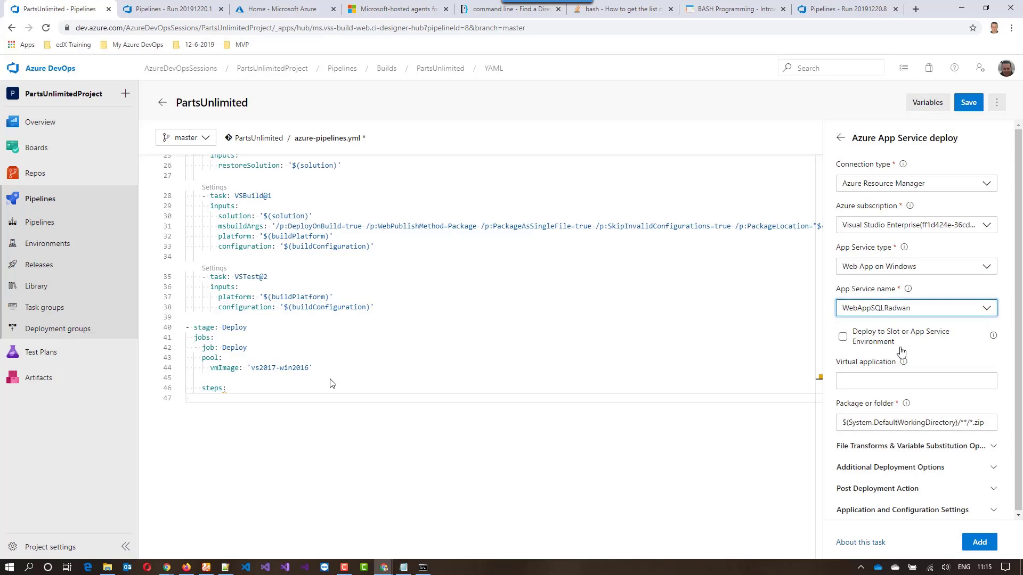
Set the package path to $(System.ArtifactsDirectory)/drop/*.zip and add the App Service deploy task to the Deploy job's steps
click(962, 422)
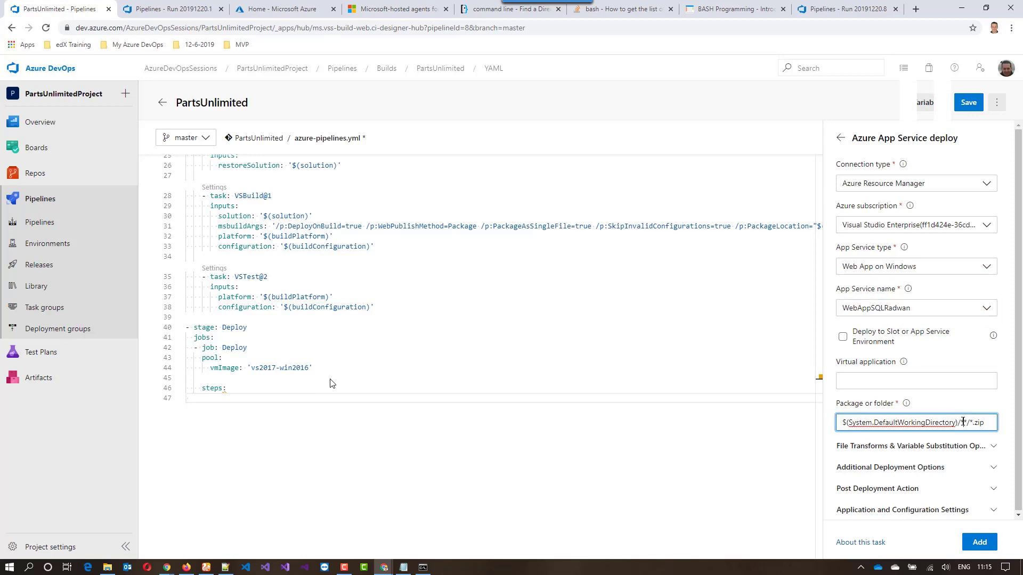
key(ctrl+a)
key(BackSpace)
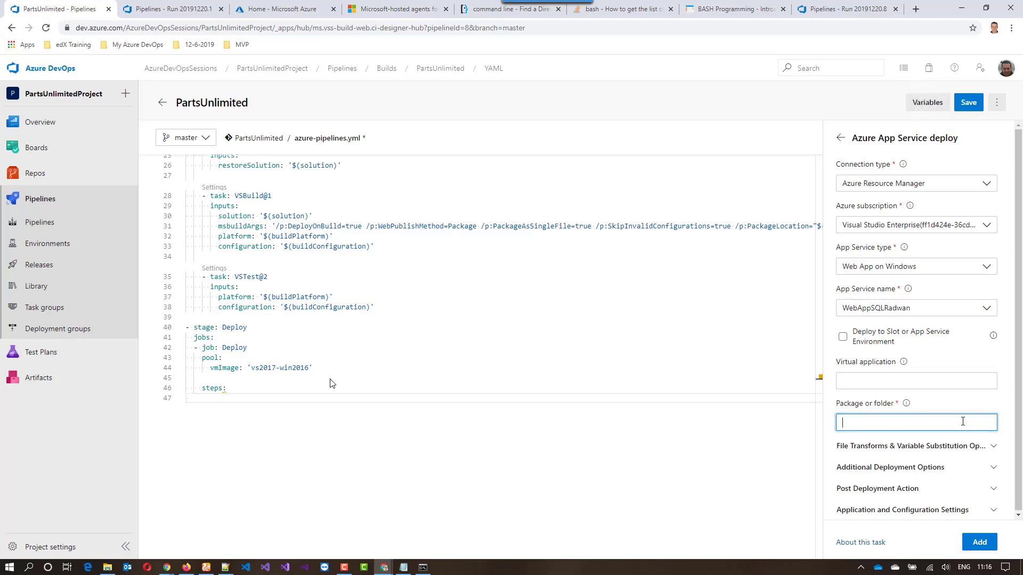
text($(System.ArtifactsDirectory)/drop/*.zip)
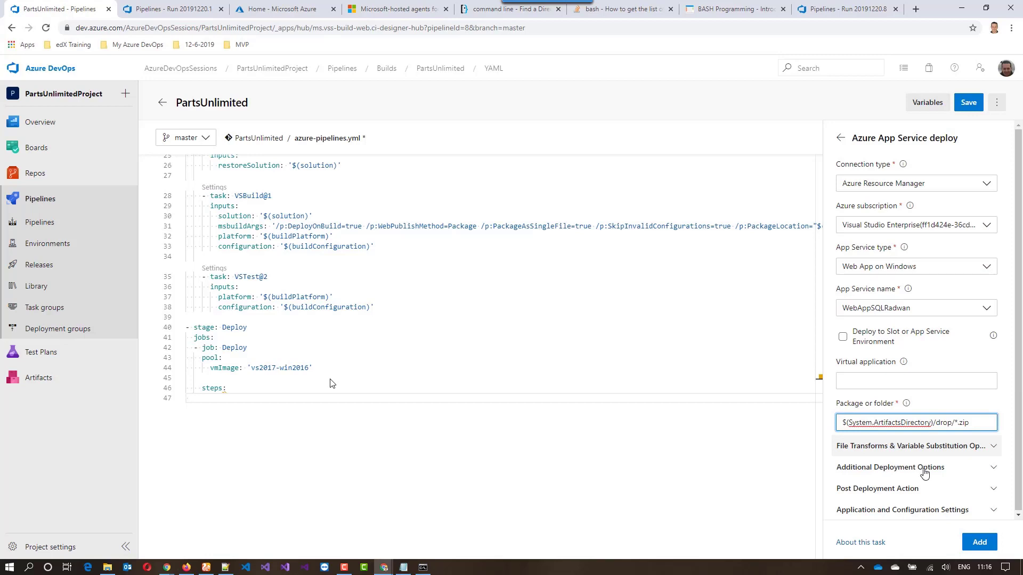
click(978, 542)
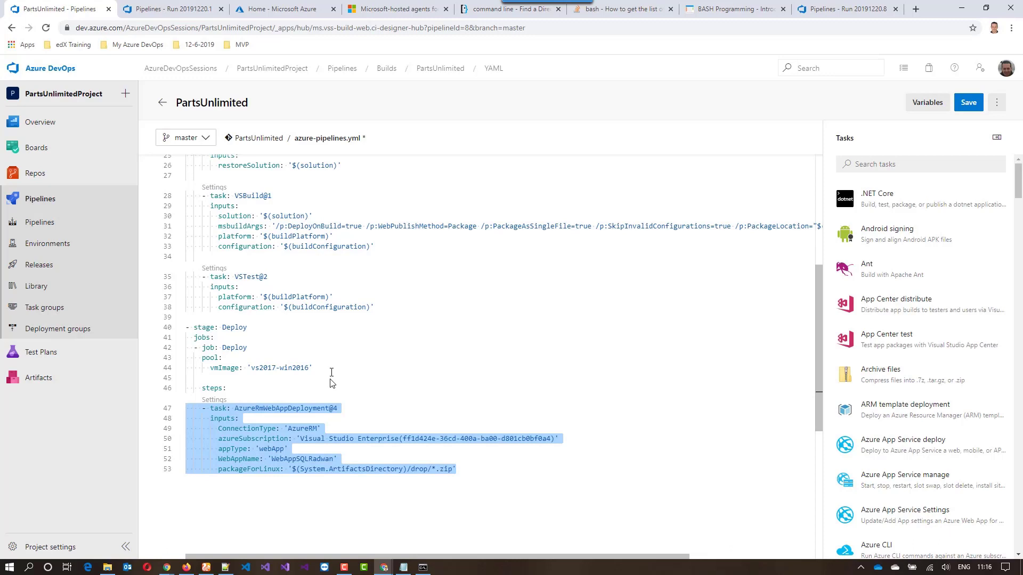
click(339, 377)
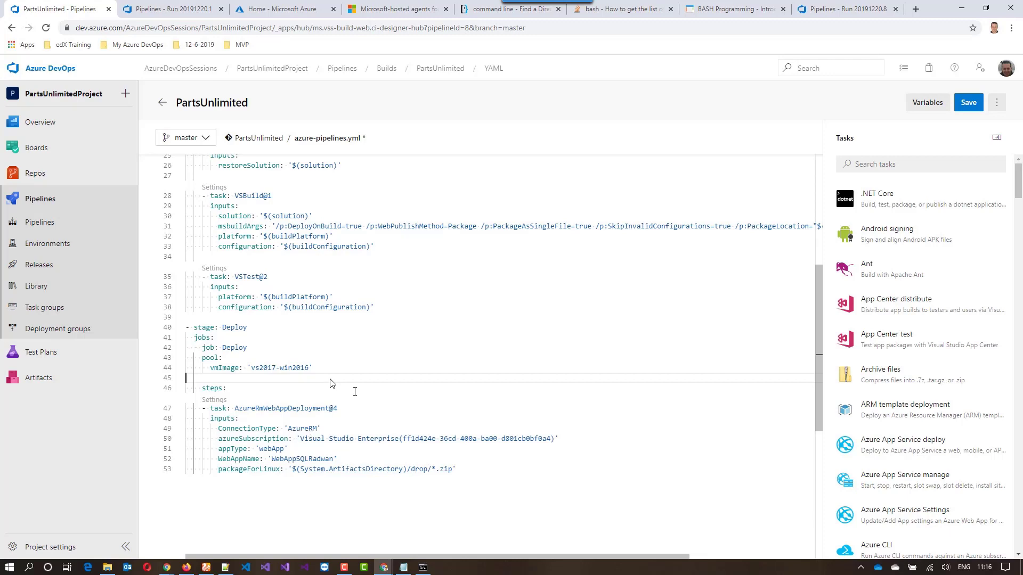
click(493, 319)
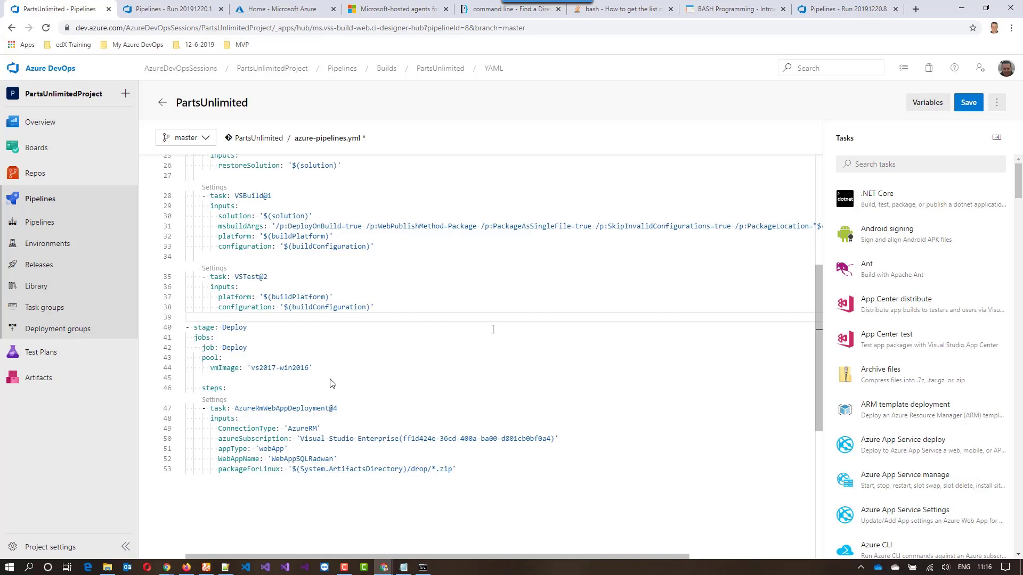
Add a Publish build artifacts task after VSTest in the Build stage, publishing $(Build.ArtifactStagingDirectory) as drop, and indent it under steps
key(Return)
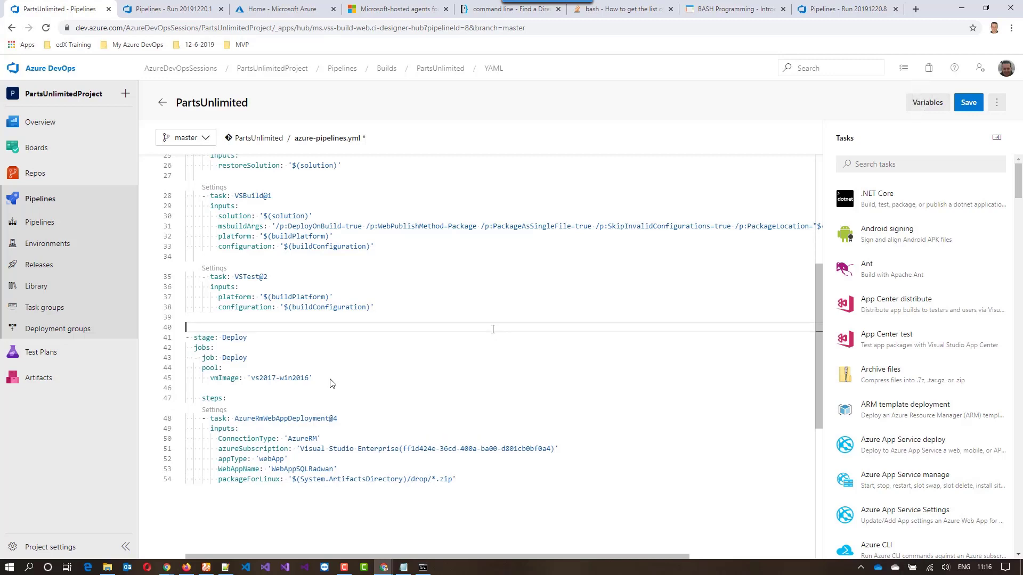
click(948, 164)
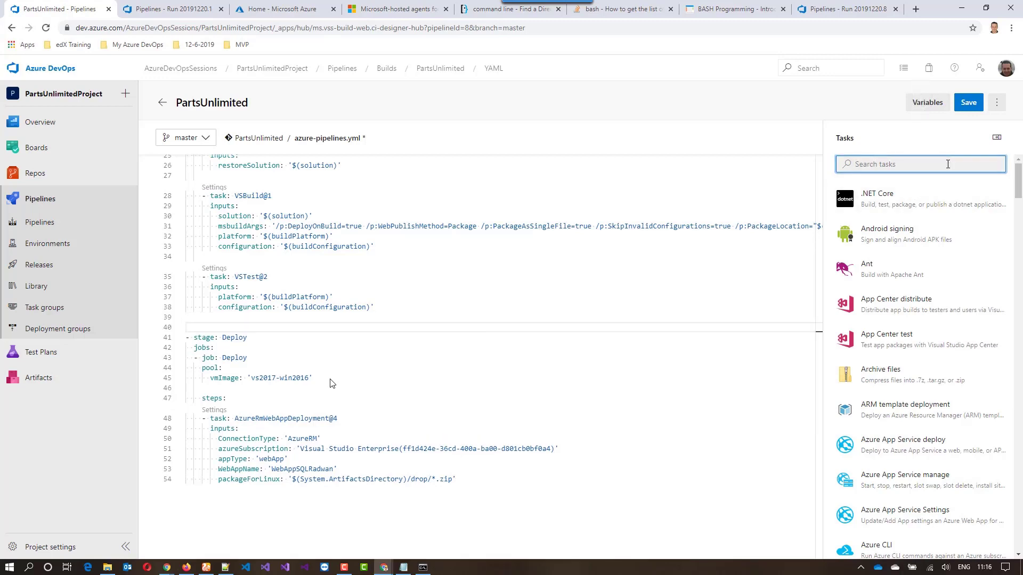
text(publish)
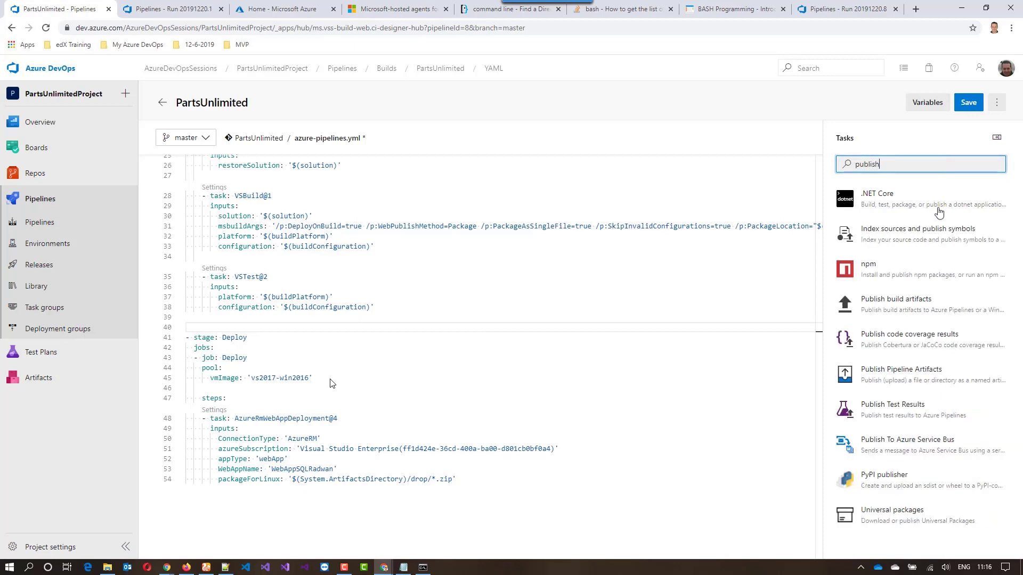
click(949, 305)
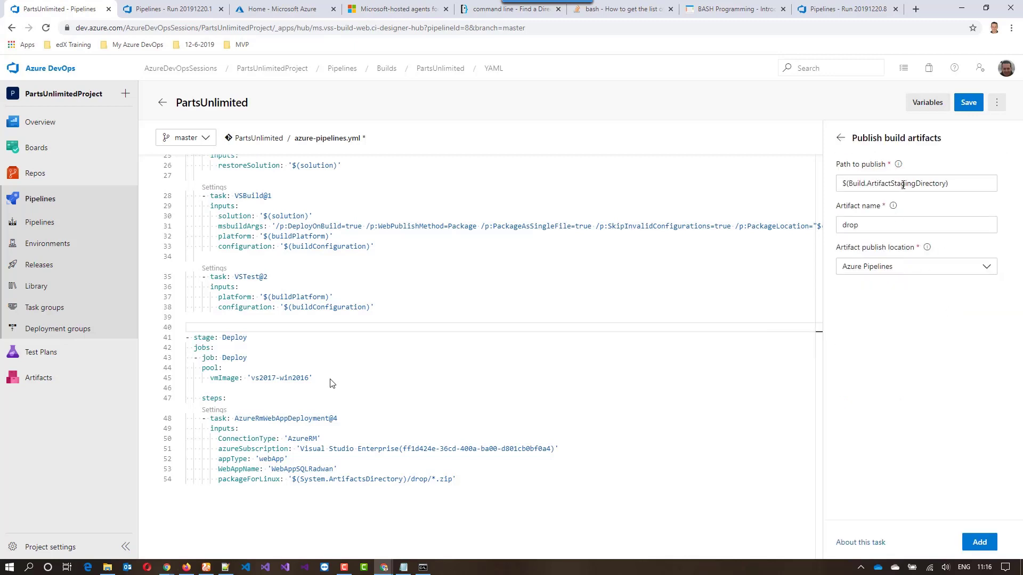
click(978, 541)
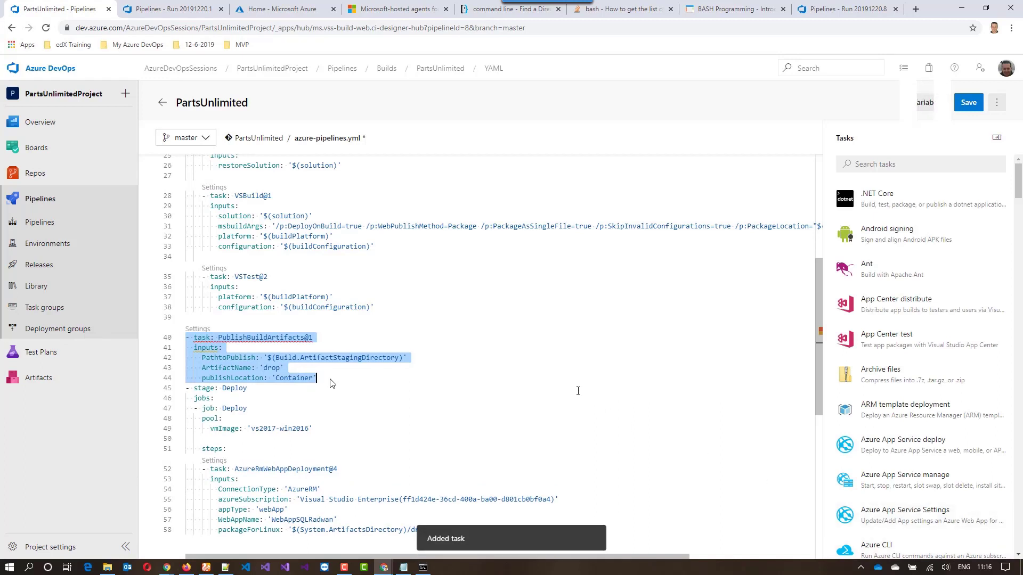
key(Tab)
key(Tab)
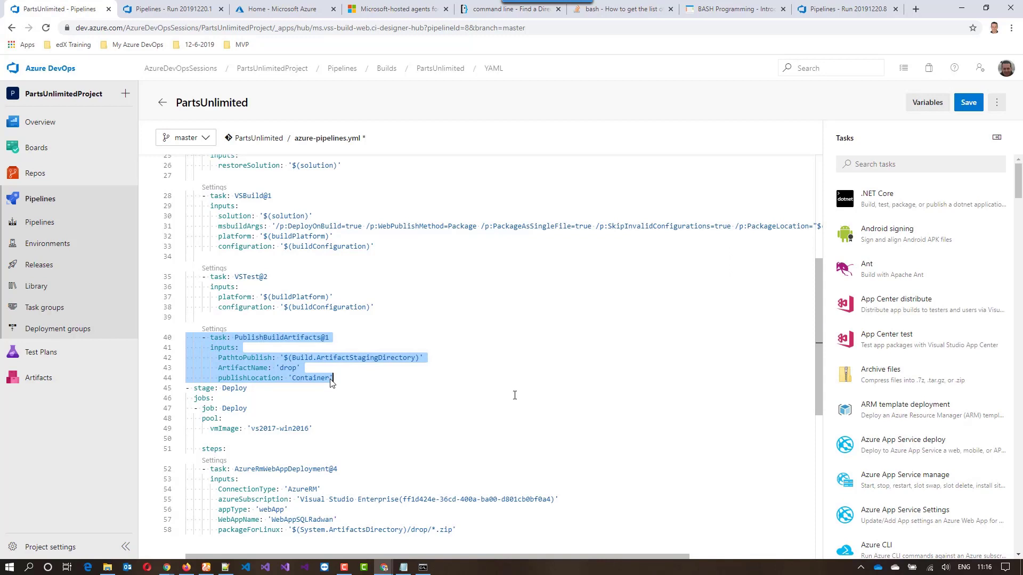
Make room directly under the Deploy job's steps line and choose the Download build artifacts task for that spot
scroll(514, 386, down, 2)
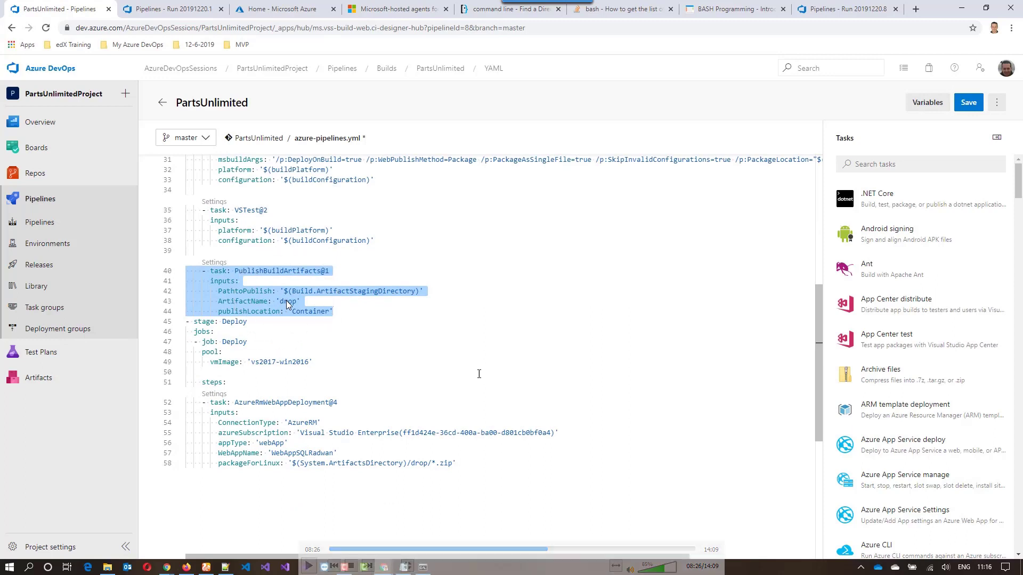
click(256, 382)
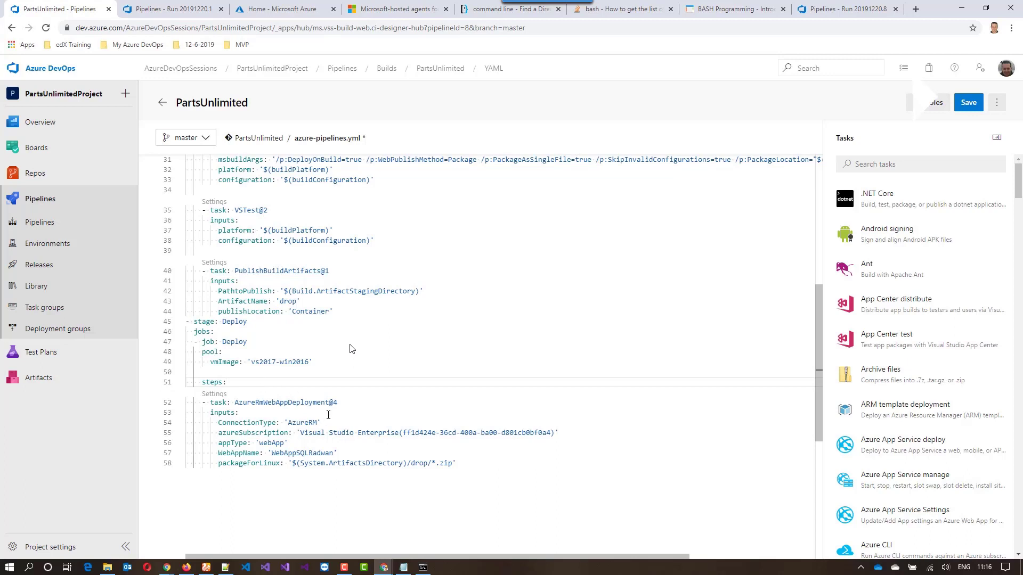
key(Return)
key(Return)
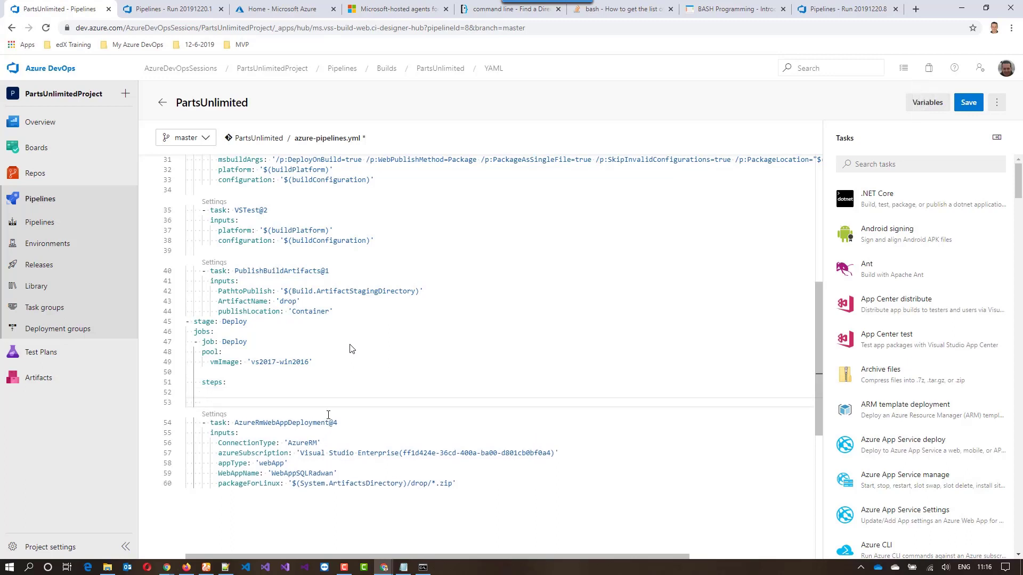
key(Up)
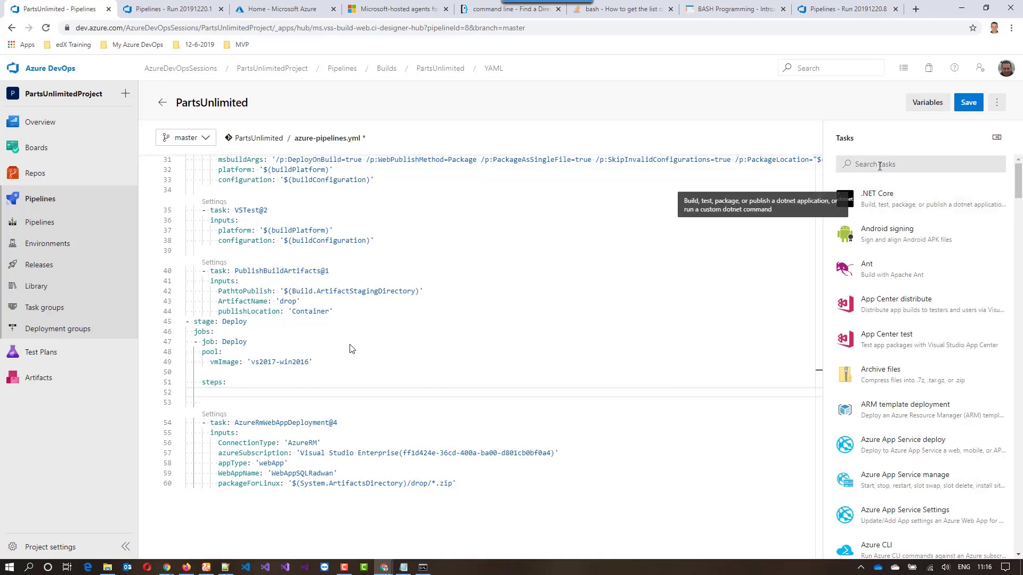
click(881, 164)
text(dow)
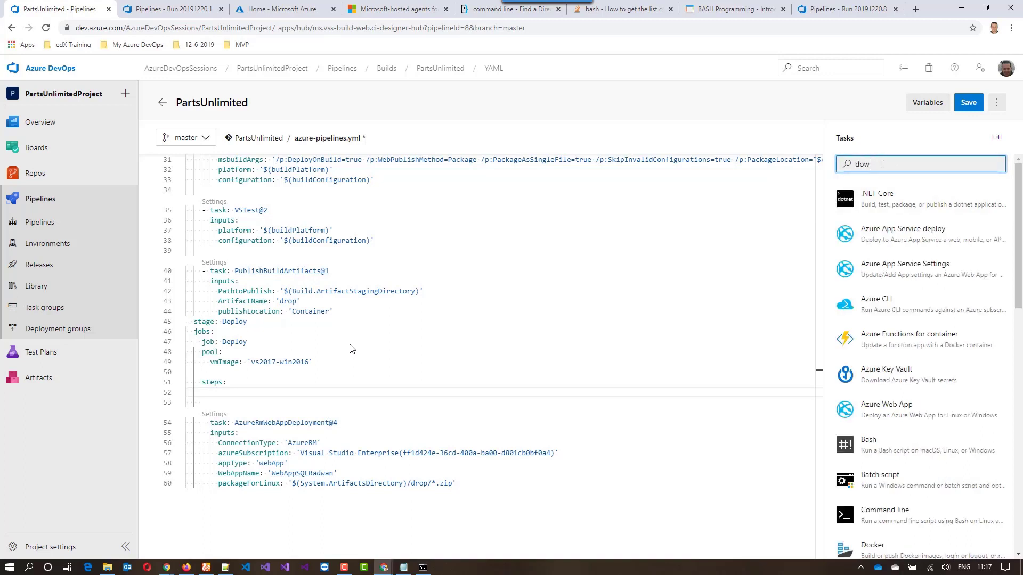
text(nload art)
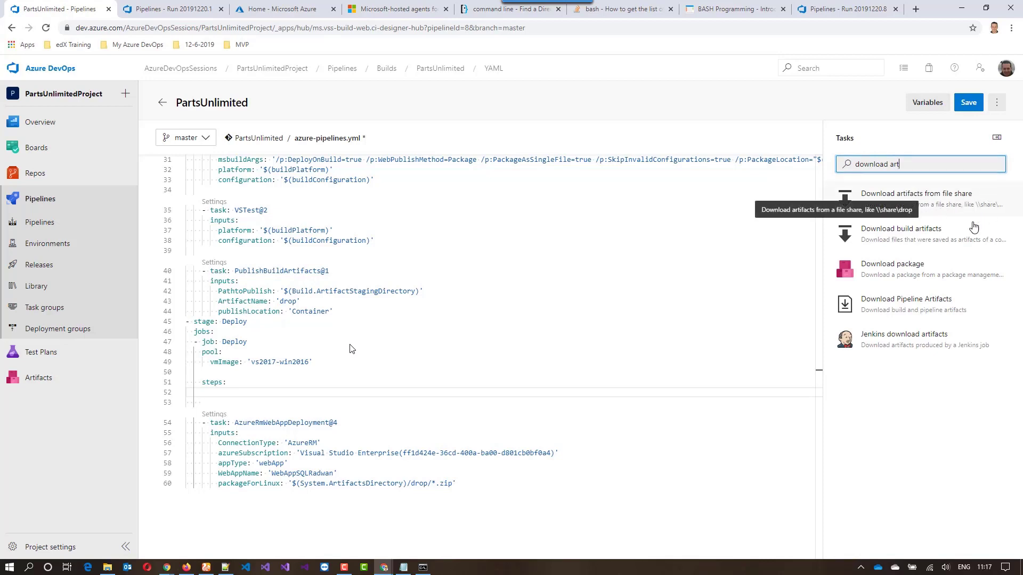
click(962, 239)
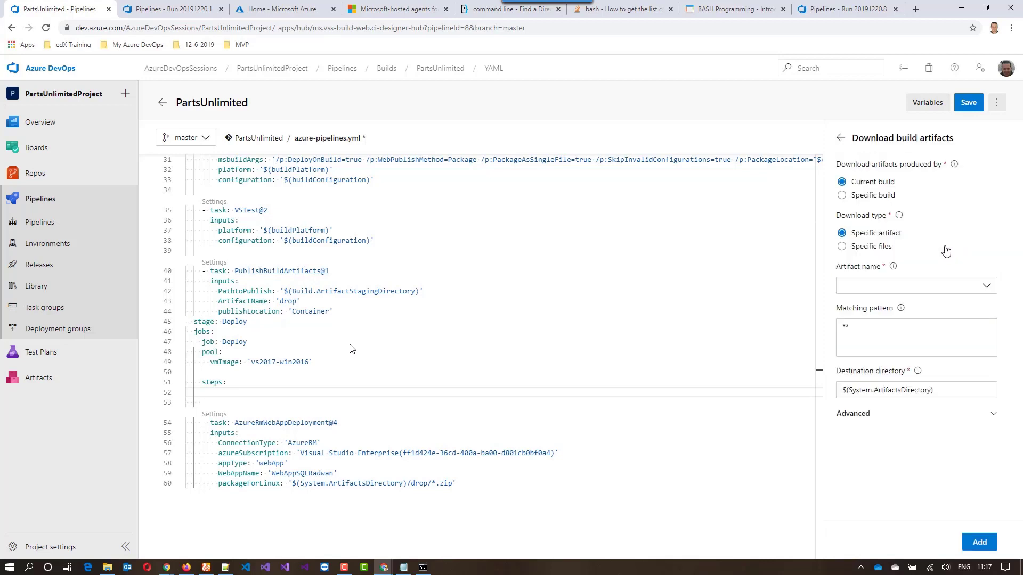
Set the download task's artifact name to drop and add it to the Deploy job ahead of the App Service deployment
click(985, 286)
text(drop)
click(984, 307)
click(977, 543)
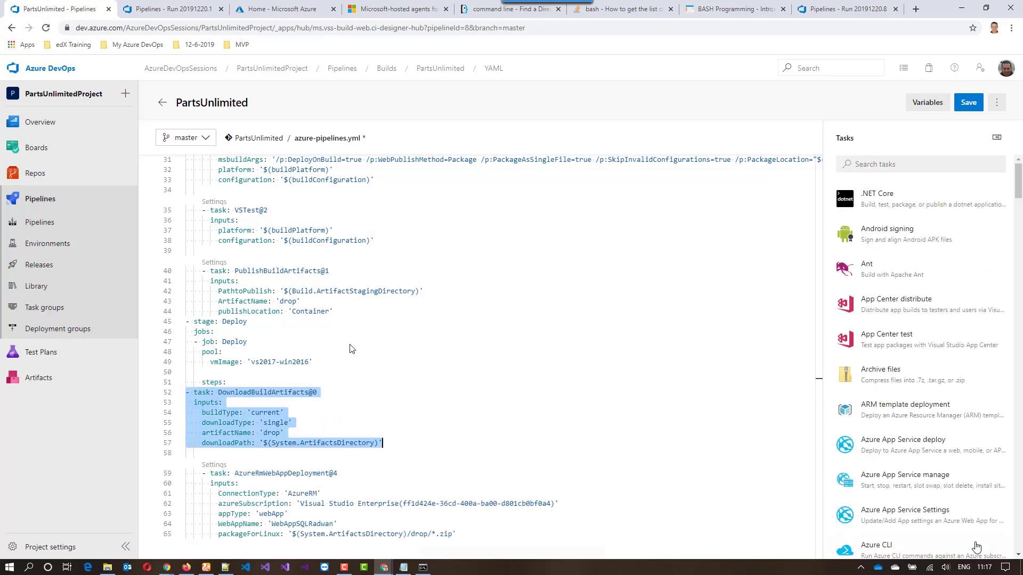
click(685, 362)
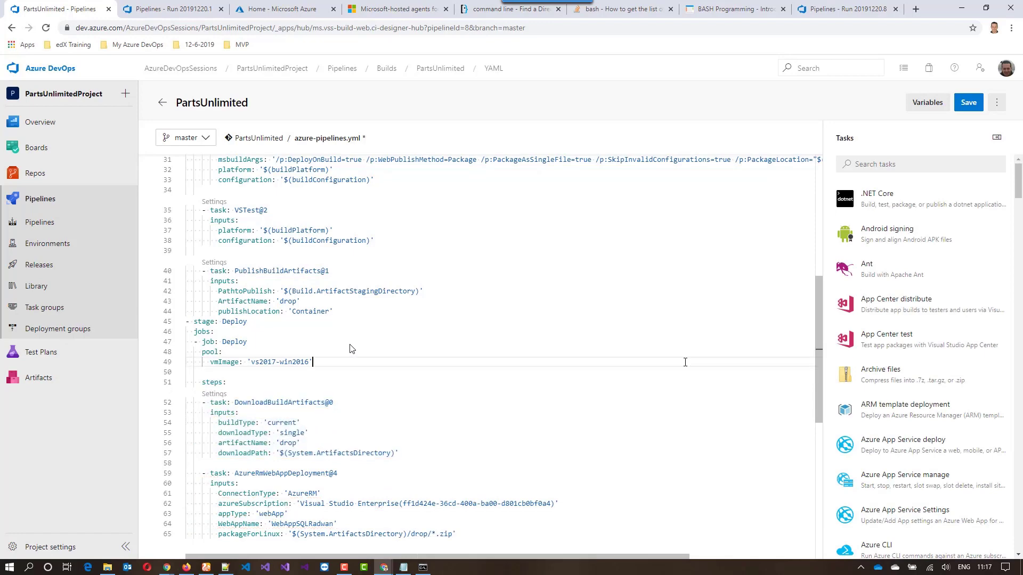
Review the YAML structure by collapsing and expanding the Build and Deploy stages and reading through their tasks
scroll(662, 375, up, 8)
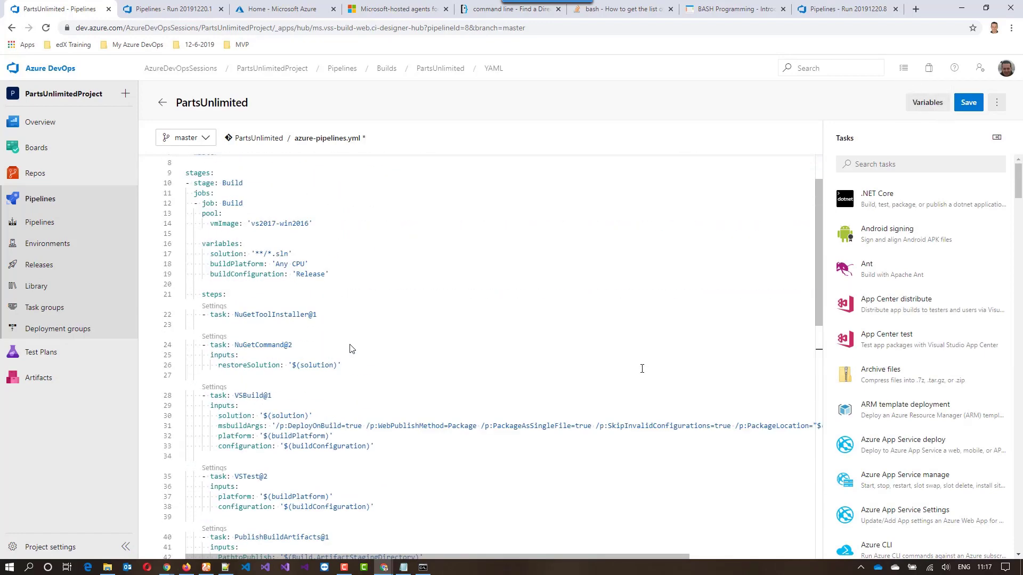
scroll(642, 369, up, 3)
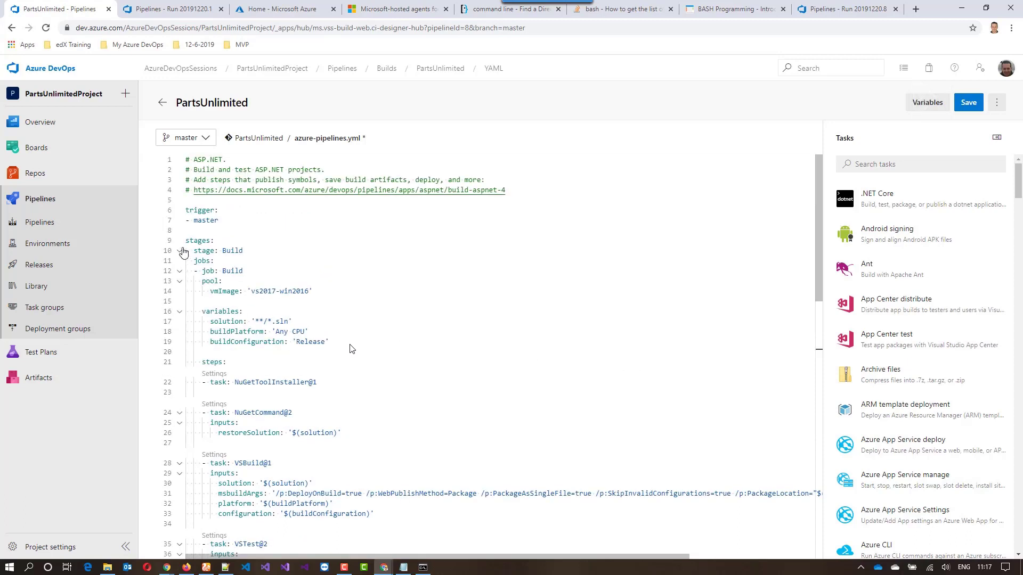
click(180, 250)
click(179, 261)
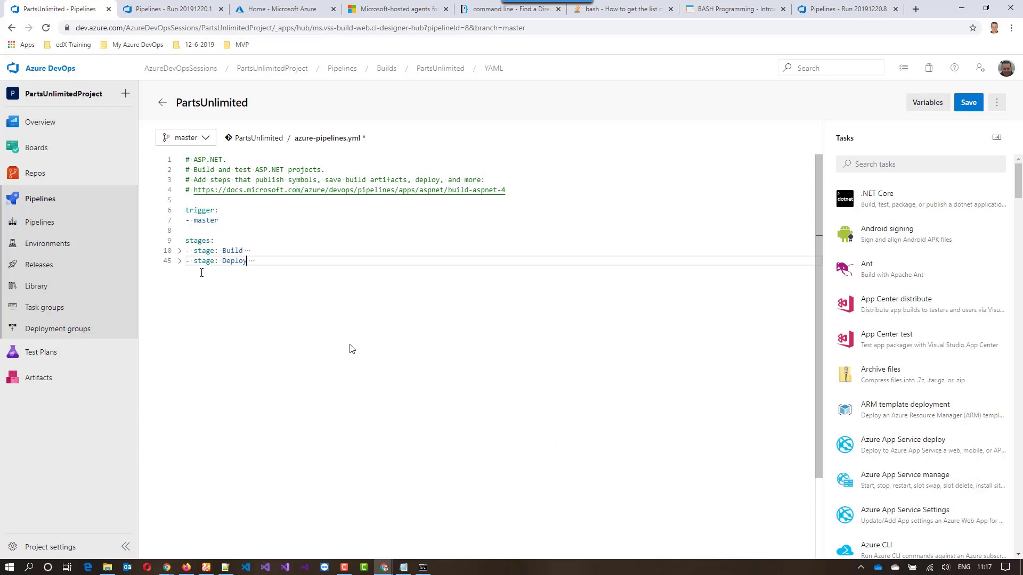
click(180, 252)
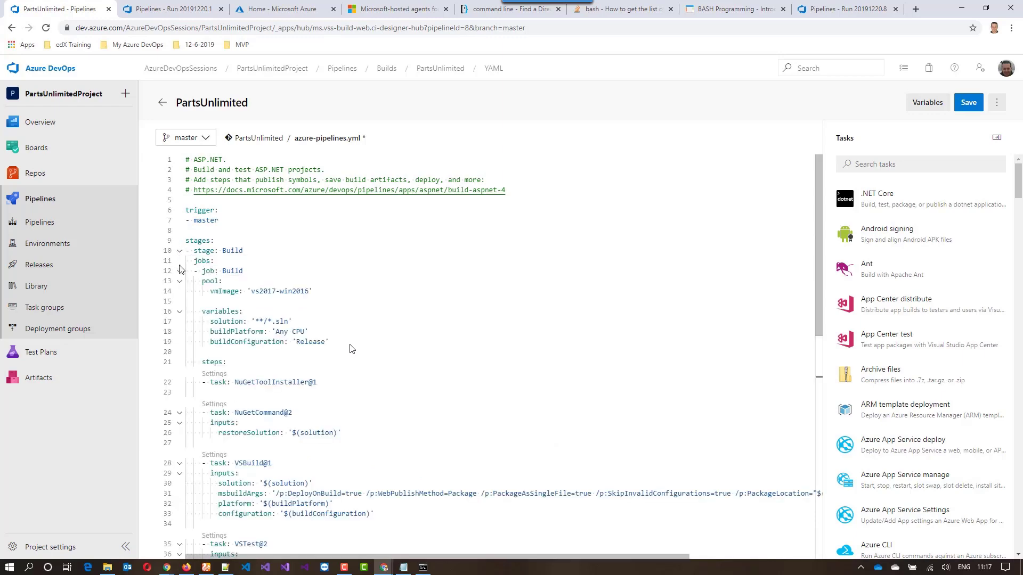
scroll(352, 349, down, 5)
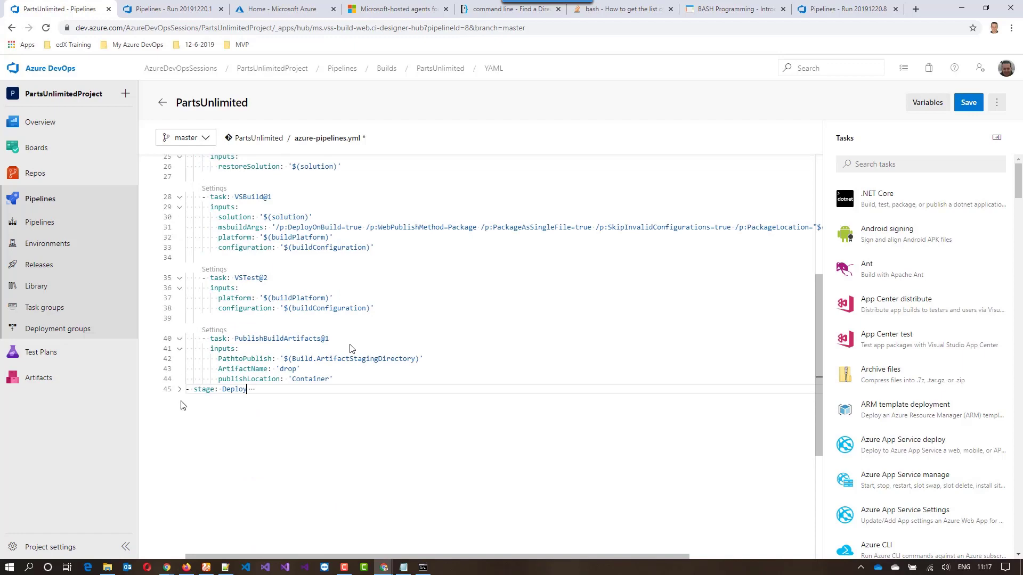
click(179, 390)
scroll(373, 394, down, 3)
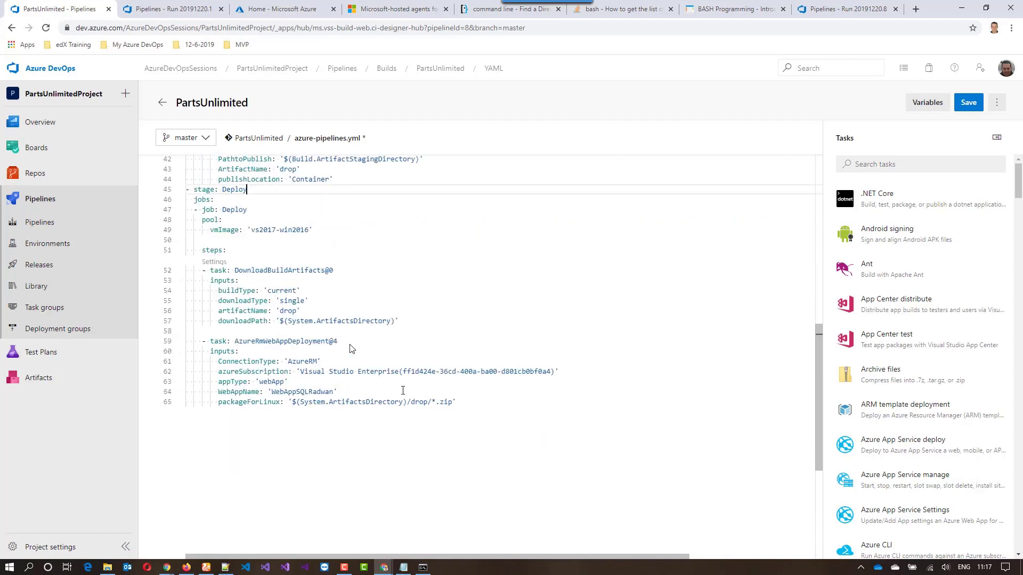
Save the updated azure-pipelines.yml with the default commit message, committing directly to the master branch
scroll(352, 349, up, 7)
click(426, 342)
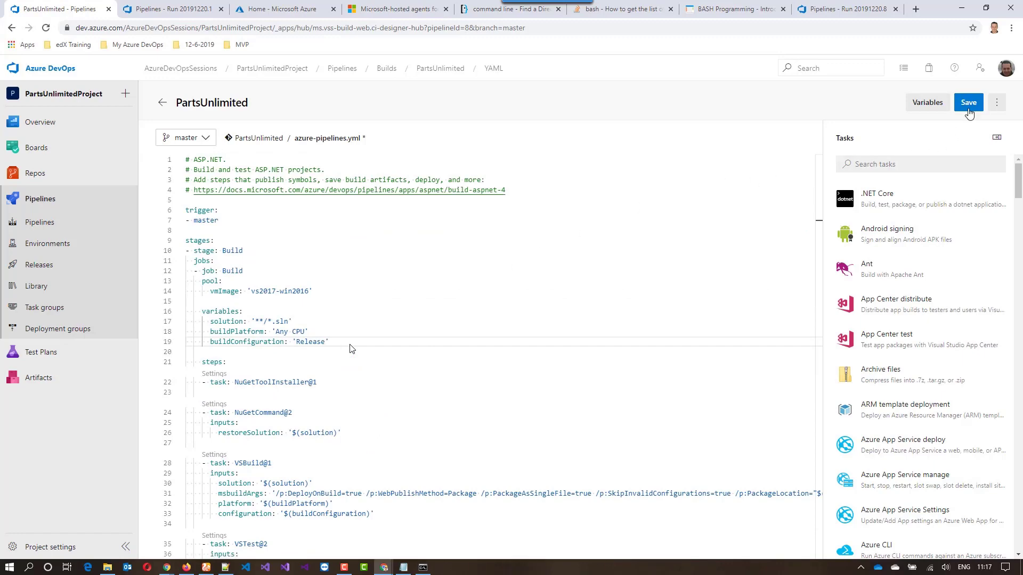
click(967, 104)
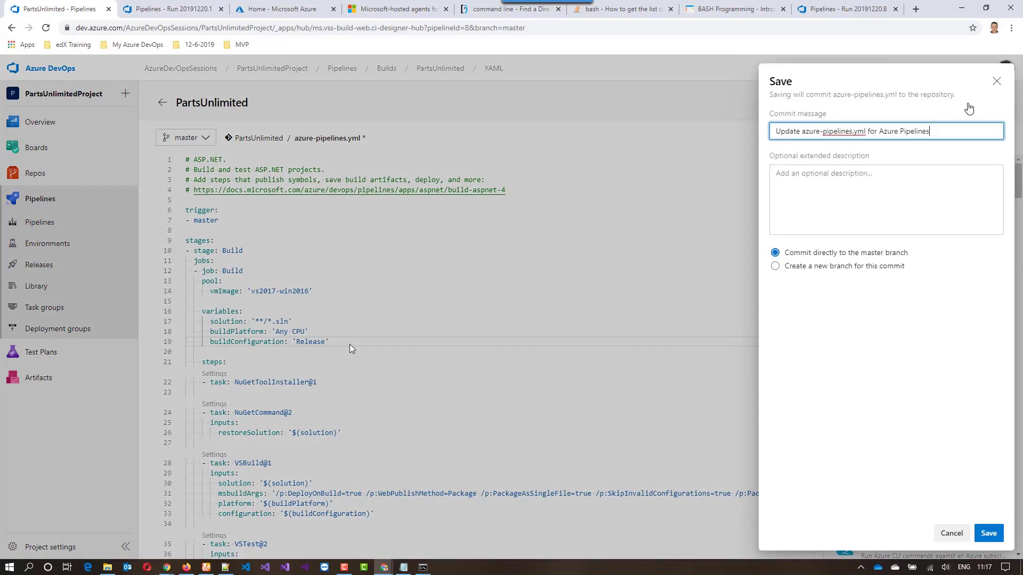
click(985, 532)
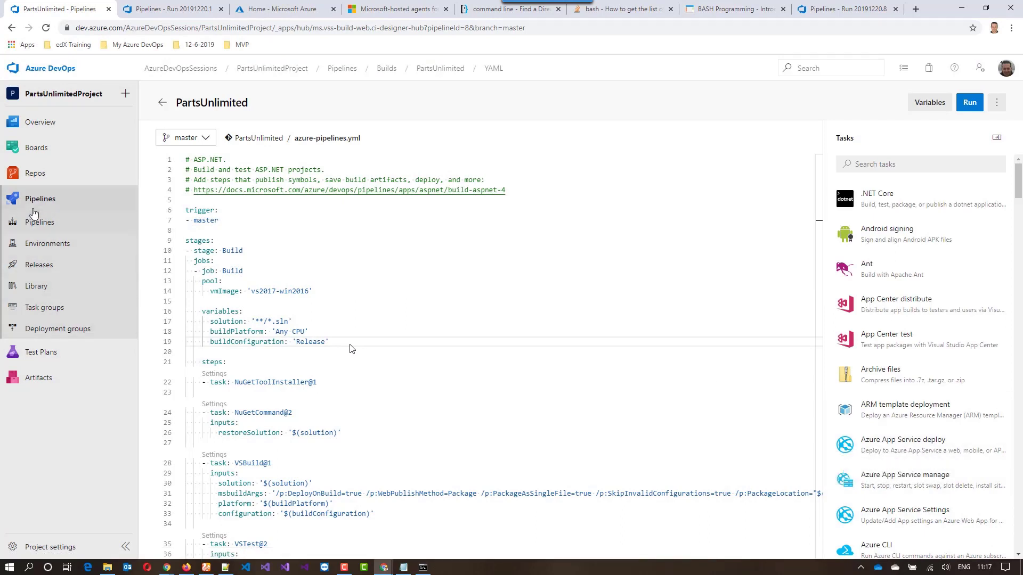
Open the pipelines list in a new browser tab and go to PartsUnlimited's latest run, #20191220.2
right_click(46, 200)
click(76, 209)
key(ctrl+Tab)
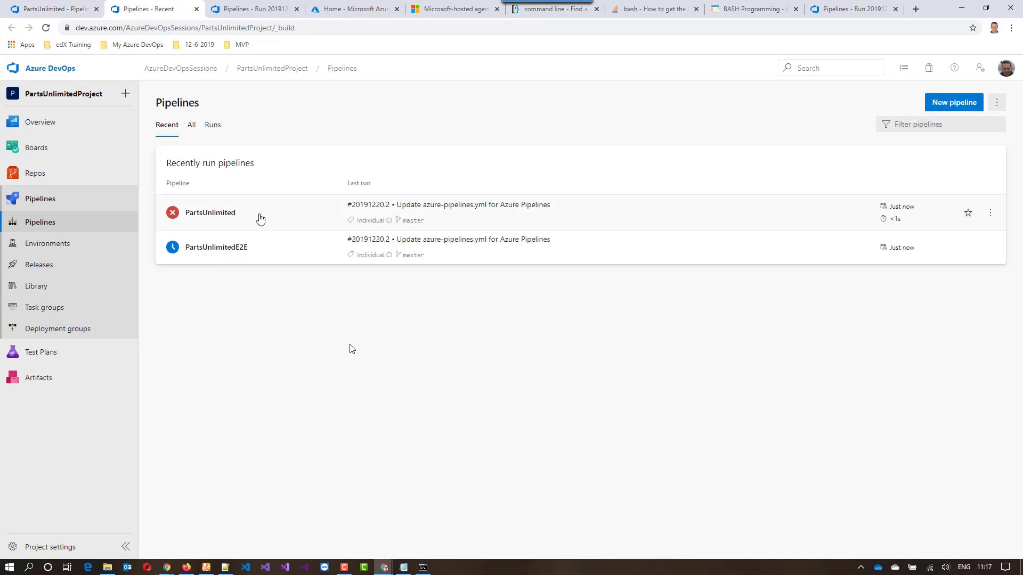
click(260, 218)
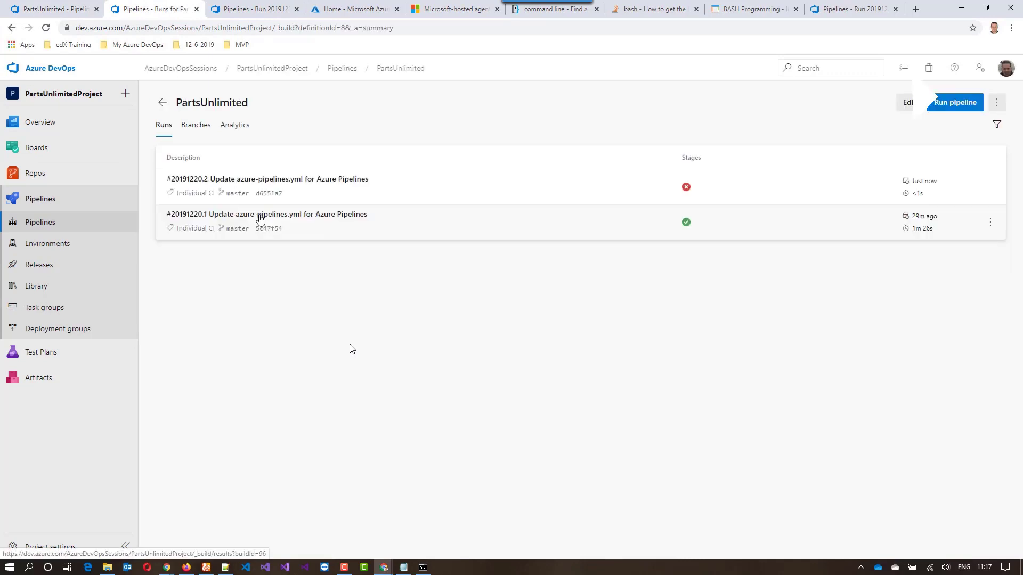
click(351, 190)
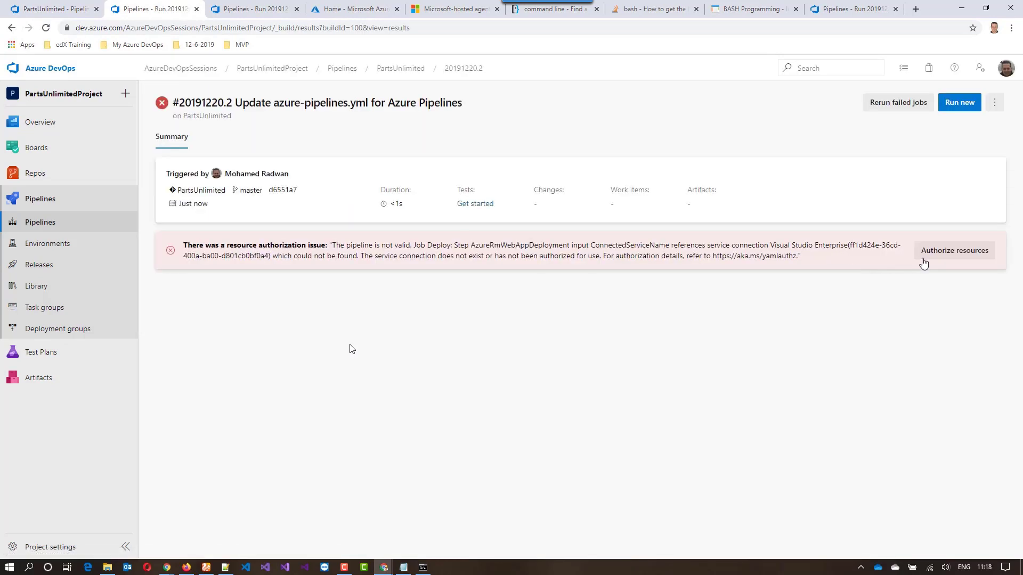
Authorize the resources for the pipeline and start a new run on the master branch
click(948, 258)
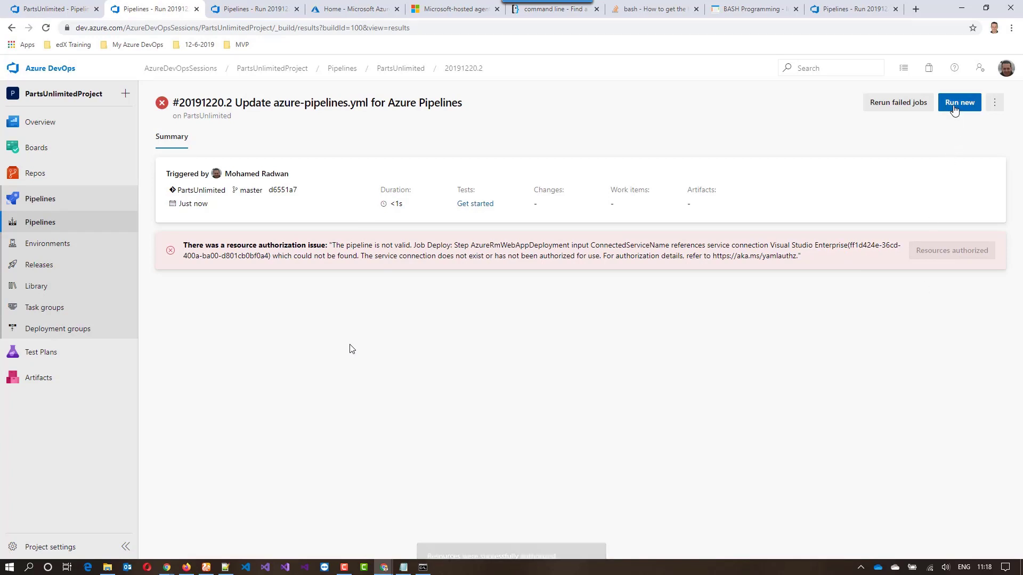
click(954, 108)
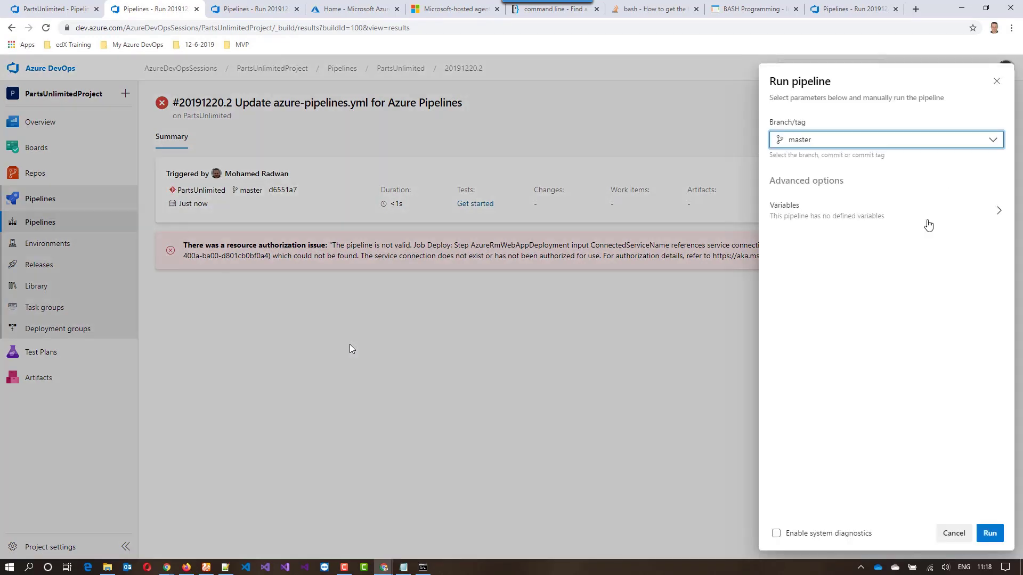
click(991, 533)
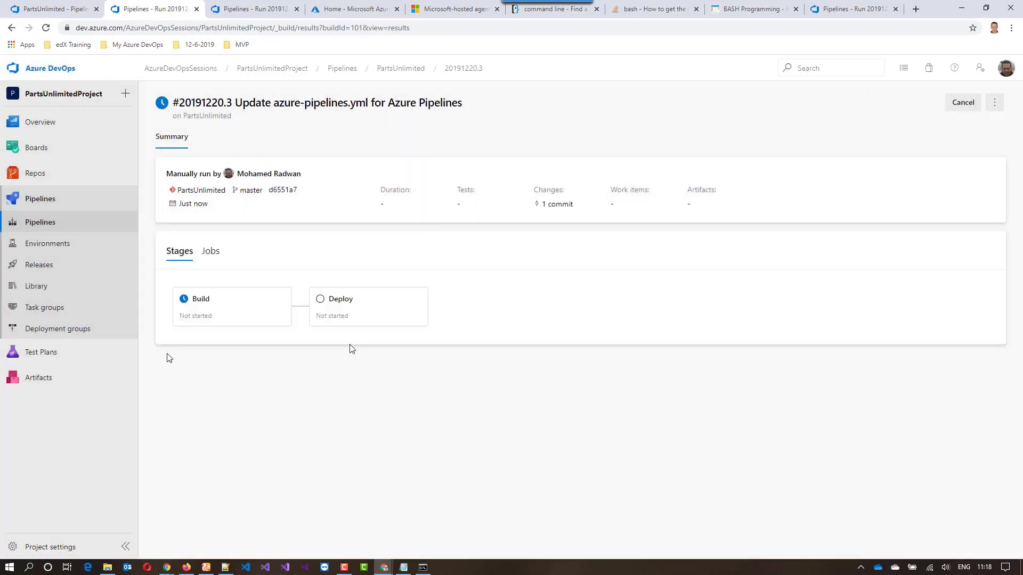
Open PartsUnlimited run #20191220.3 in another browser tab and view the Build stage's job log
right_click(49, 220)
click(95, 225)
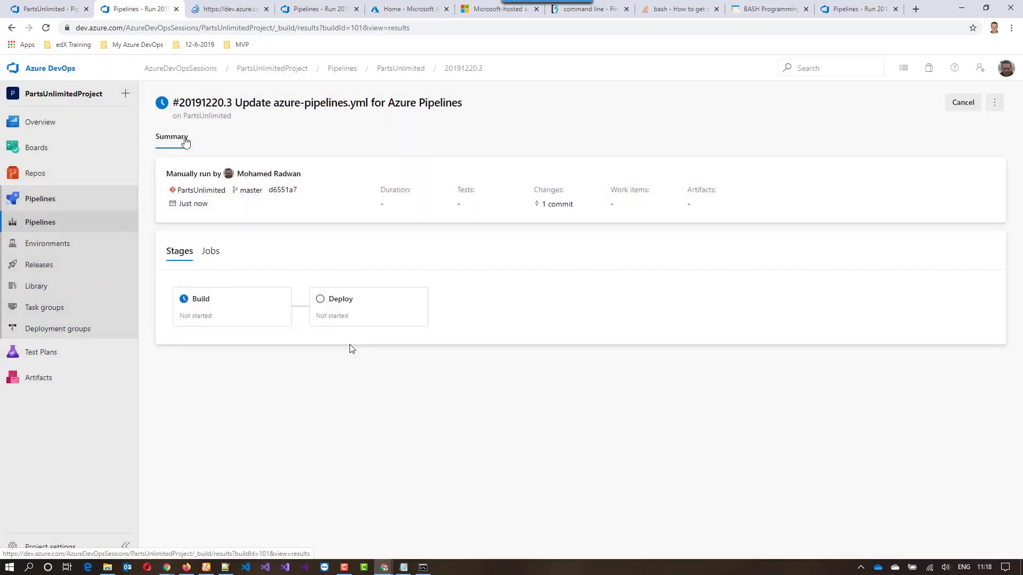
click(228, 10)
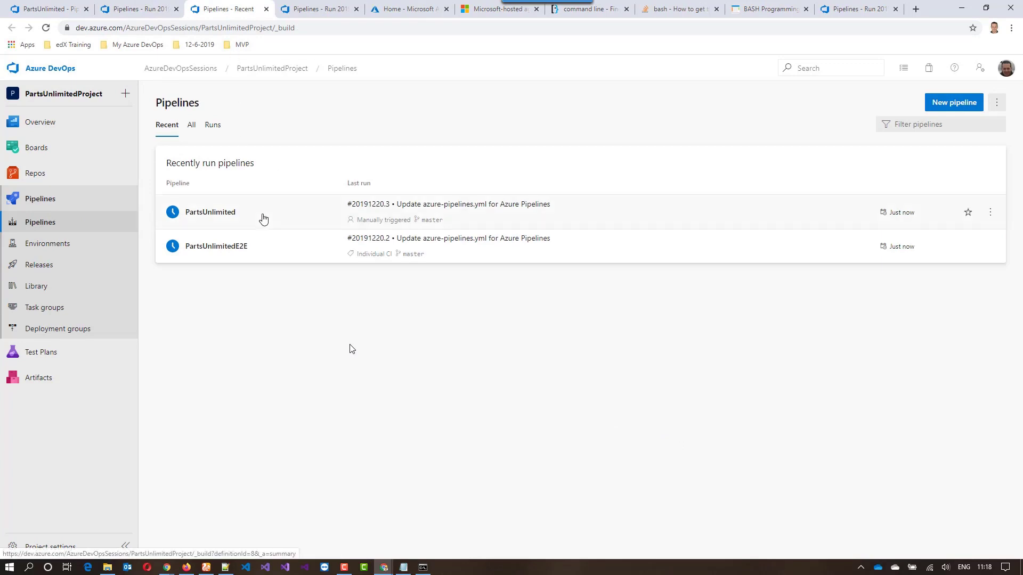
click(262, 219)
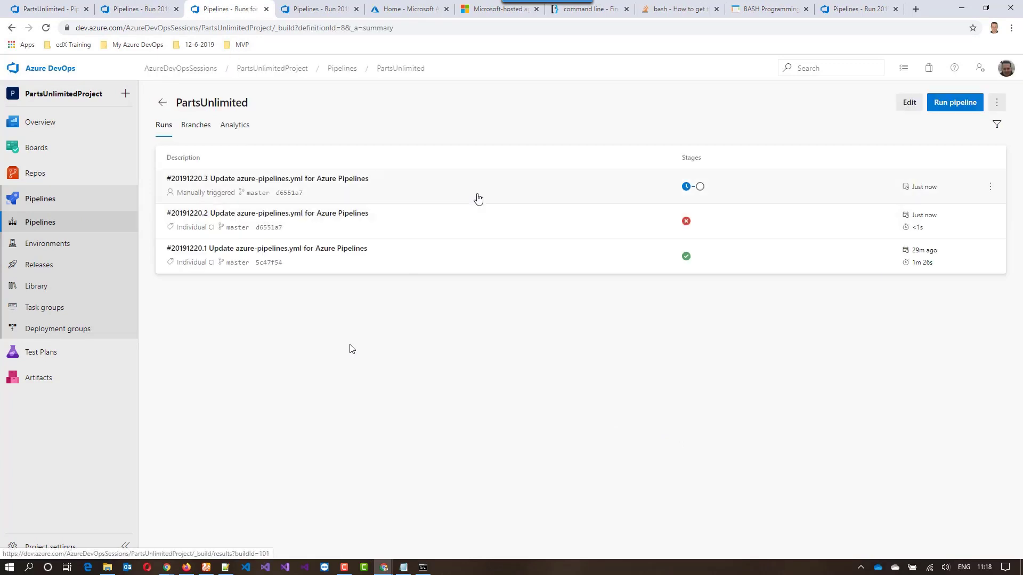
click(475, 199)
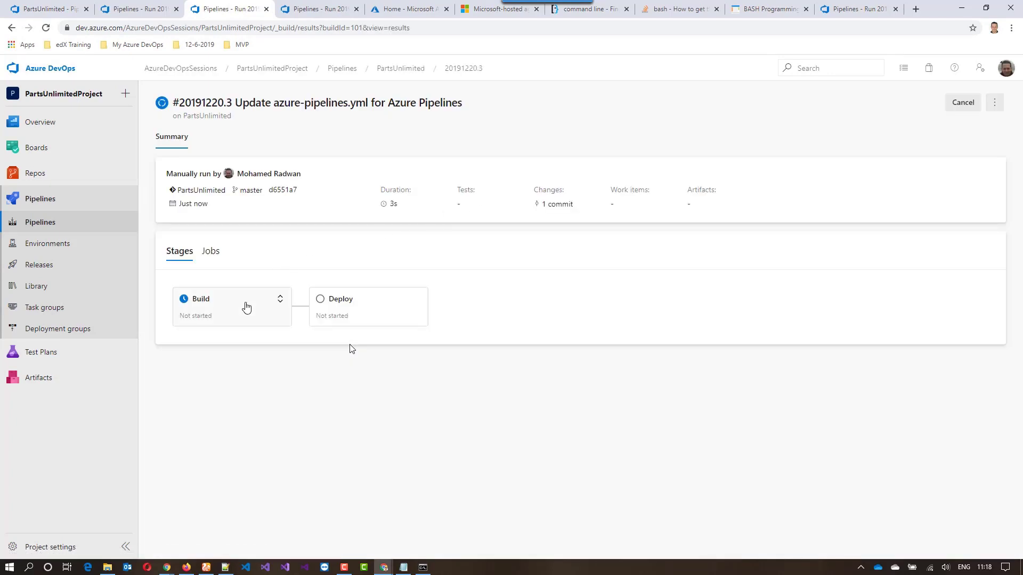
click(244, 303)
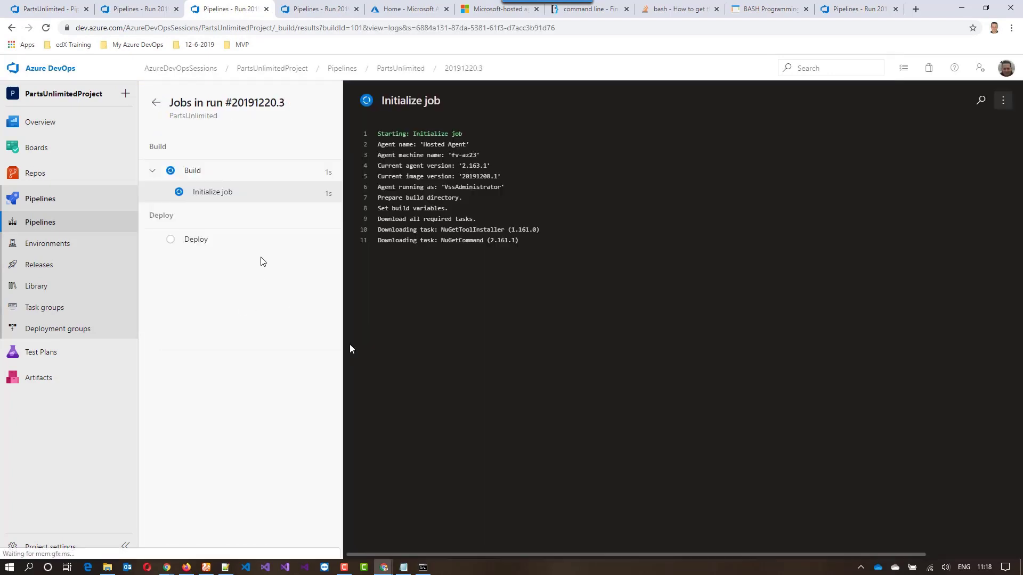
Monitor the Build stage of run #20191220.3, alternating between the run summary and the Build job's task logs
click(140, 12)
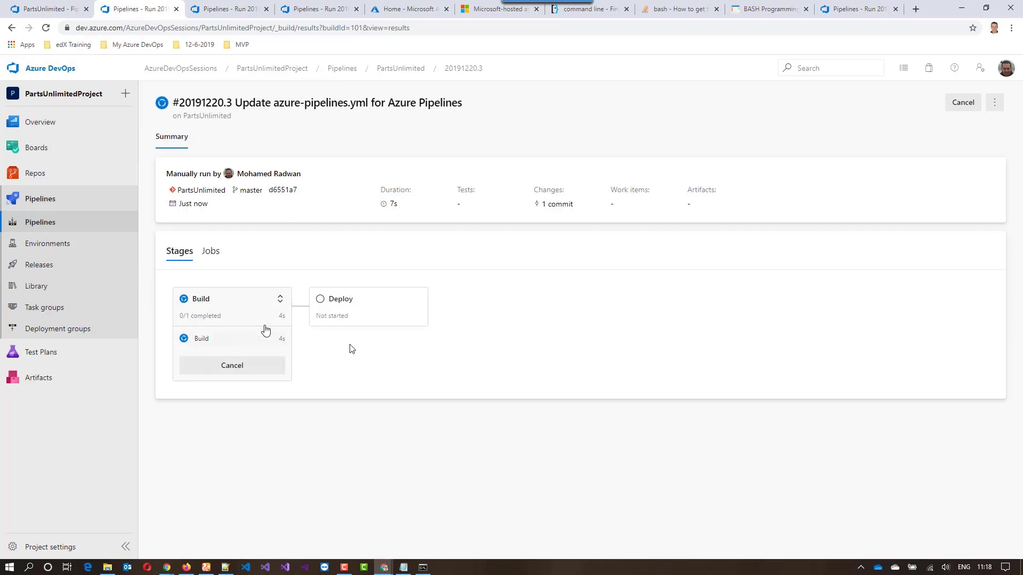
click(210, 10)
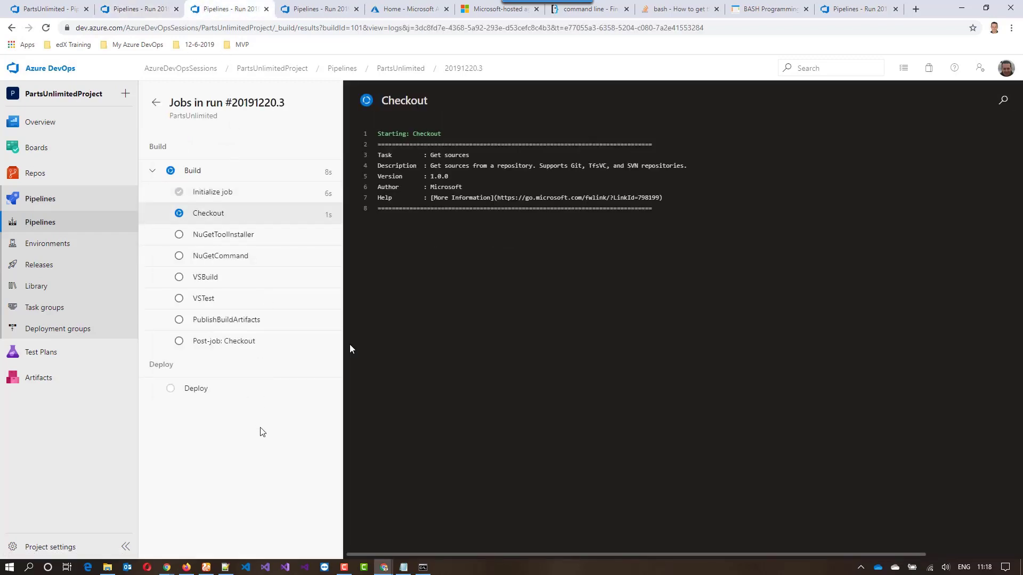
click(133, 8)
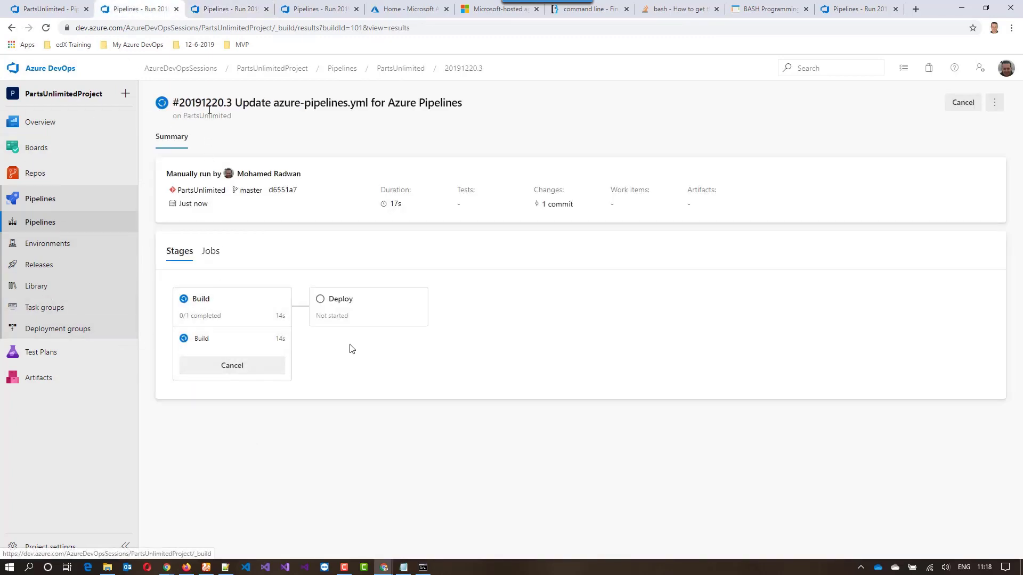
click(225, 9)
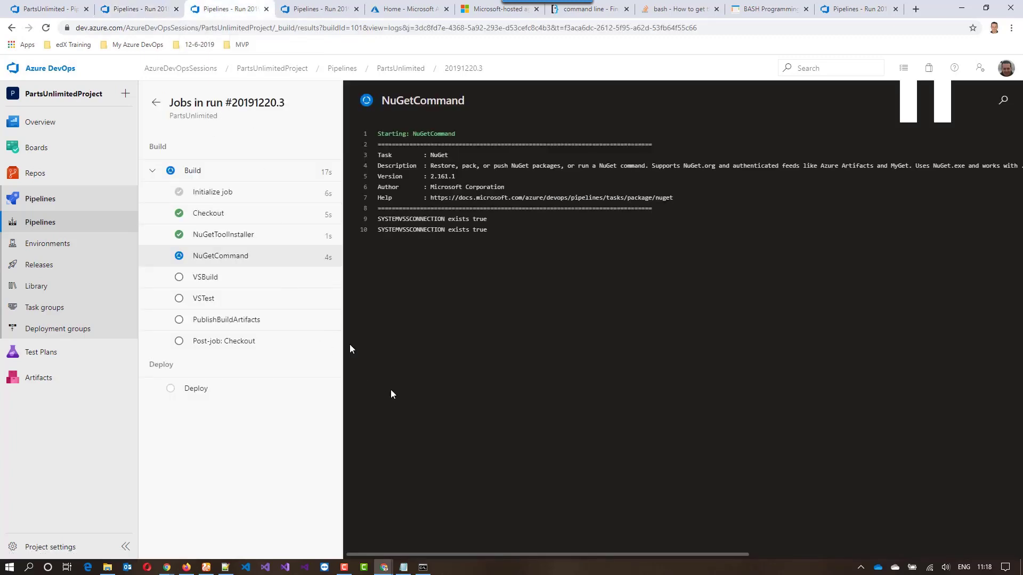
click(246, 327)
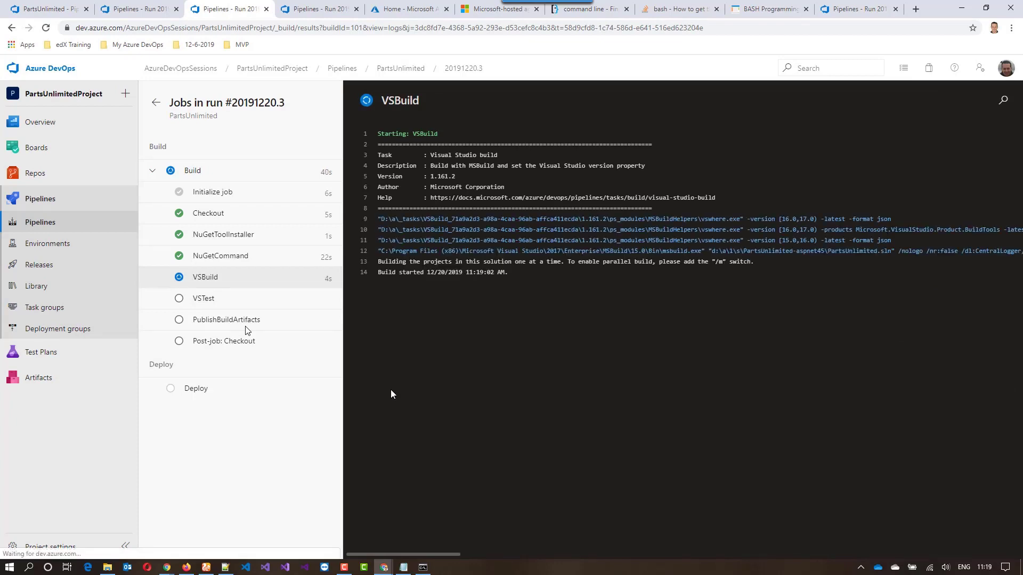
click(131, 16)
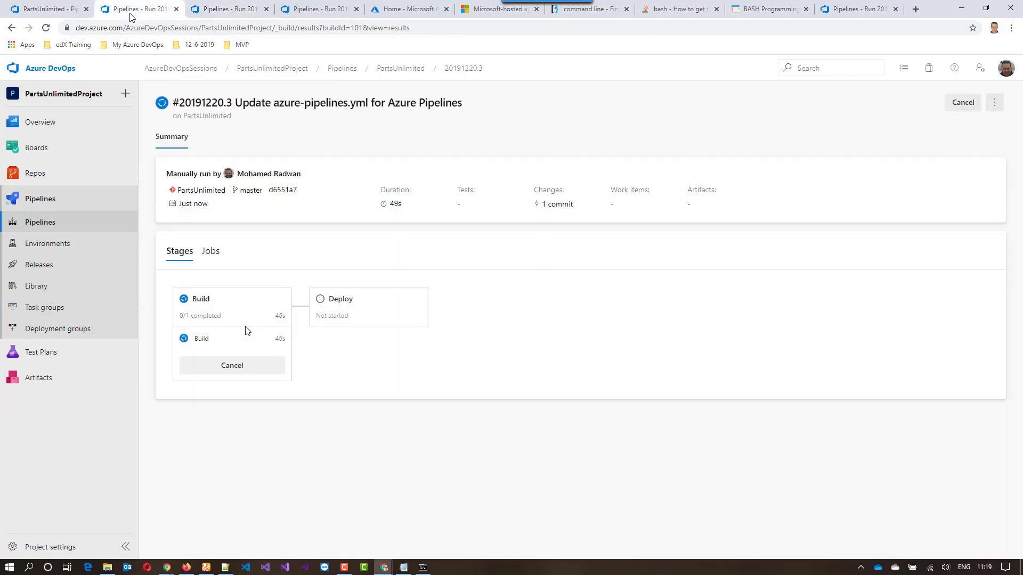
click(213, 11)
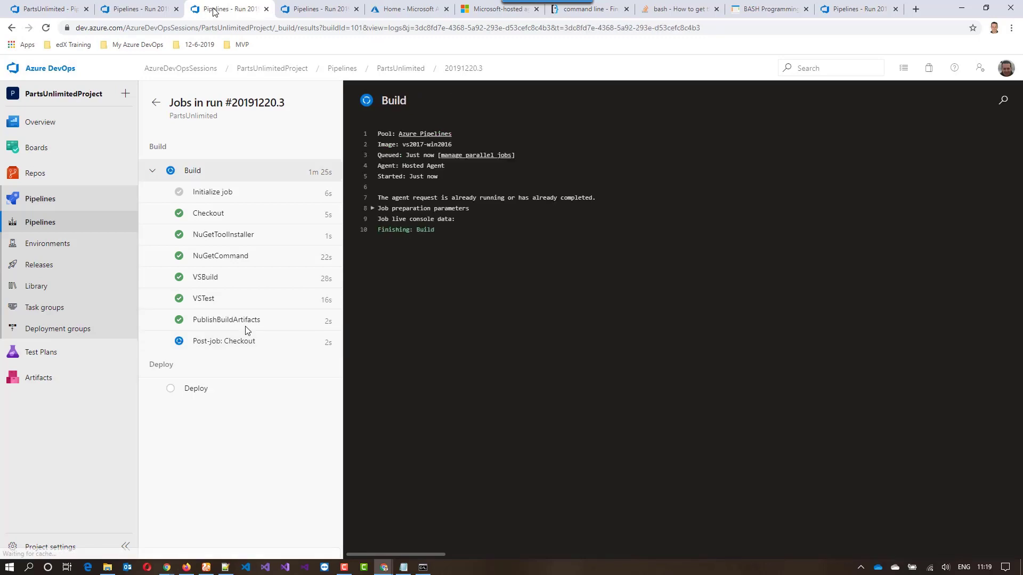
click(132, 15)
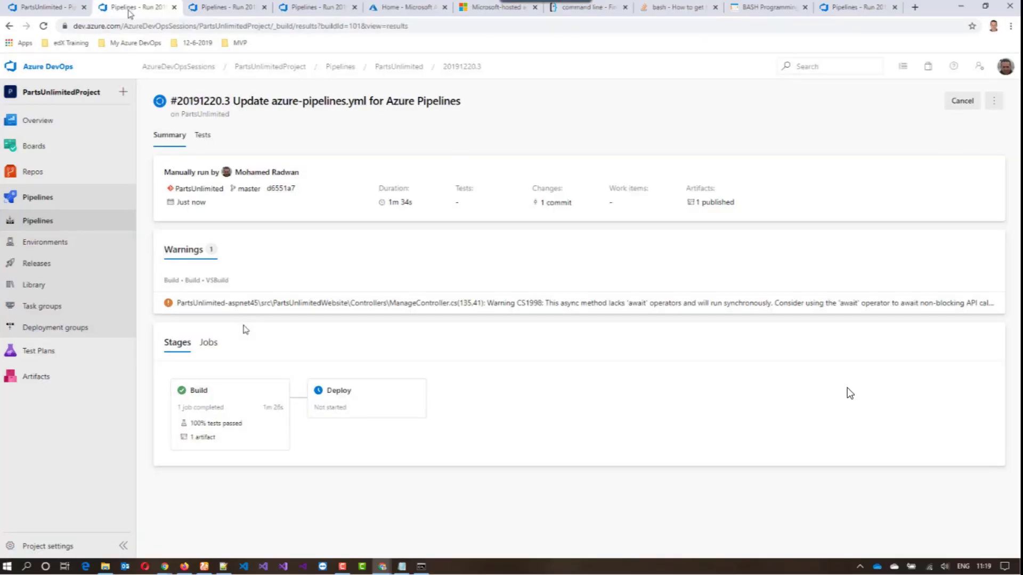
Examine the published artifacts and stages in the run summary, and the artifact and test results in the Build job log
click(710, 205)
click(709, 204)
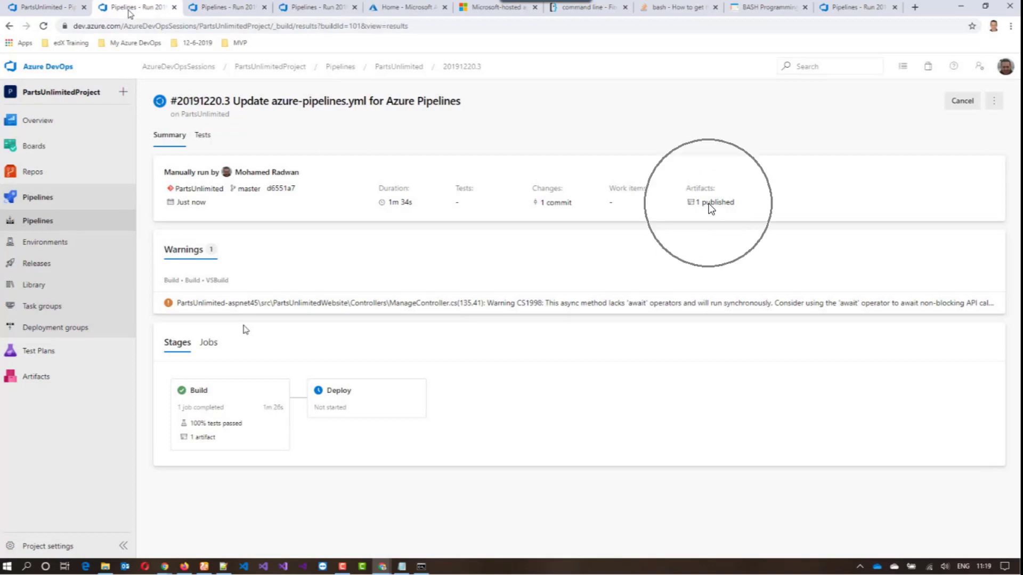
click(709, 204)
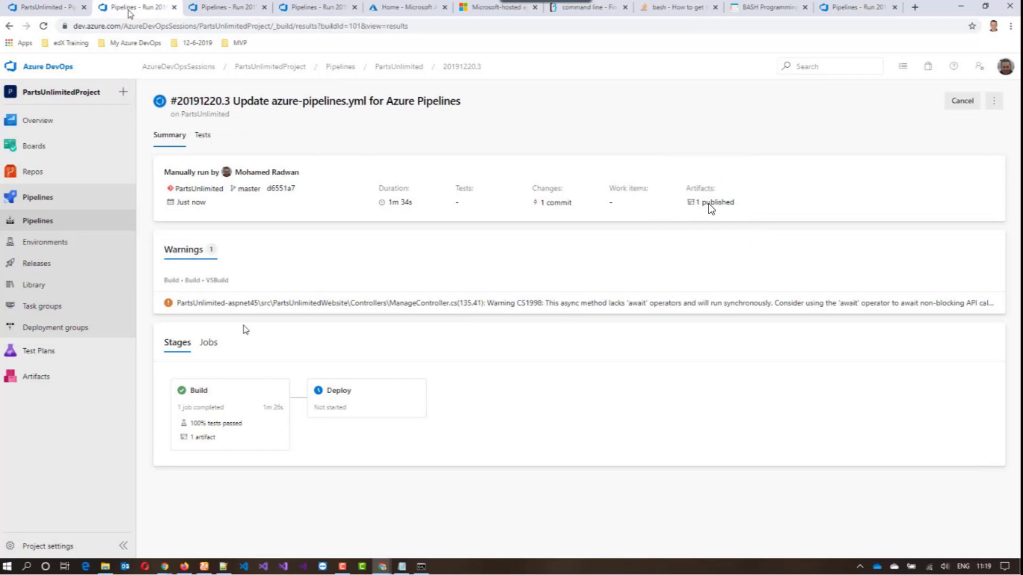
click(344, 403)
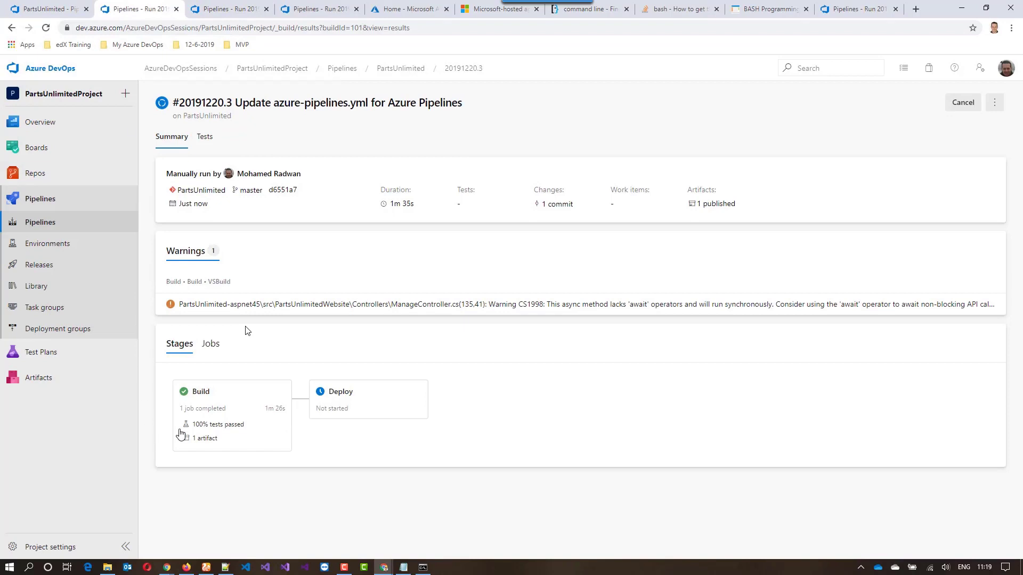
click(213, 11)
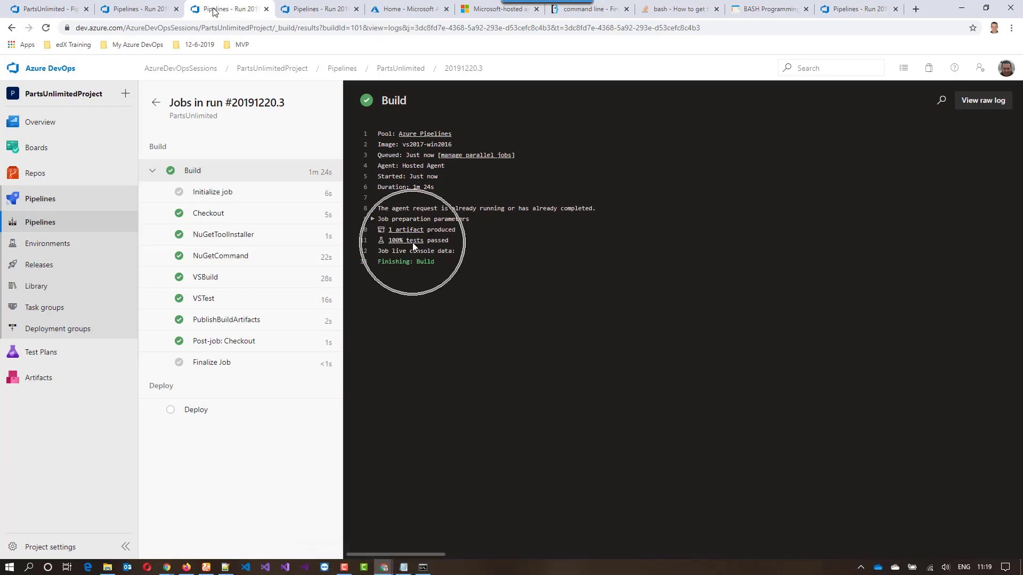
key(ctrl)
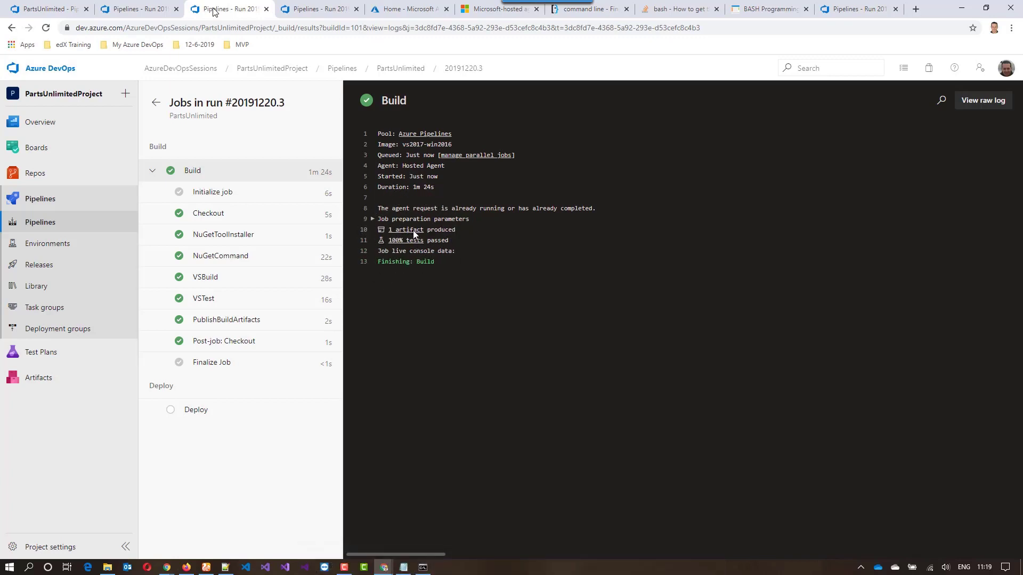
key(ctrl)
Follow the Deploy stage, expanding the Deploy job's tasks, and review the warnings and stages in the run summary
click(131, 11)
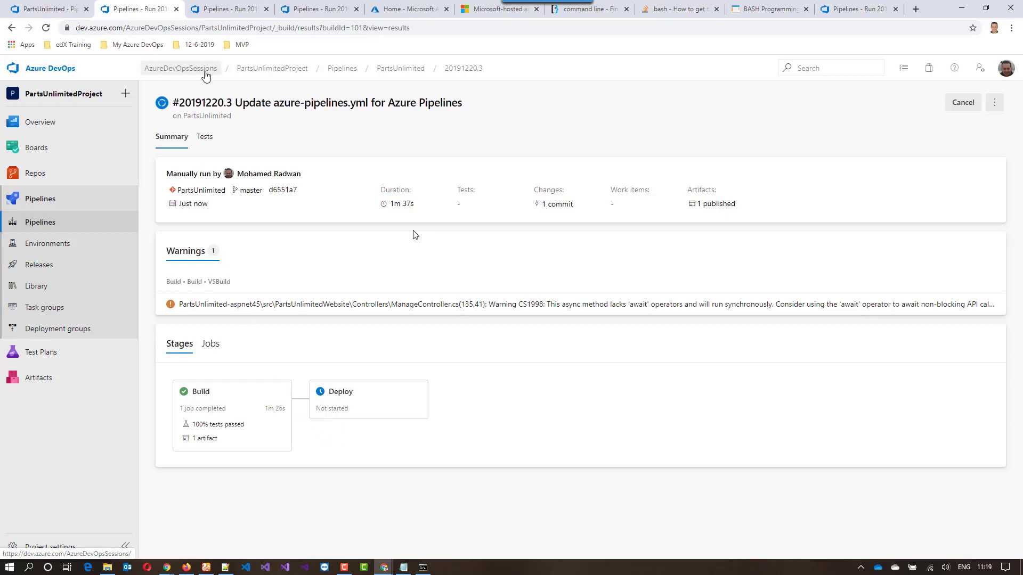
click(215, 8)
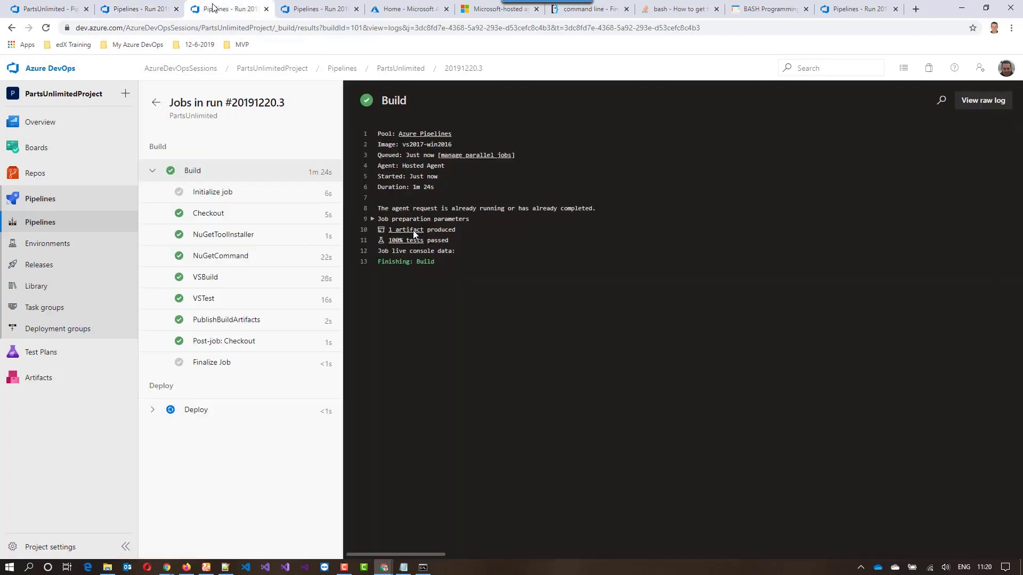
click(130, 9)
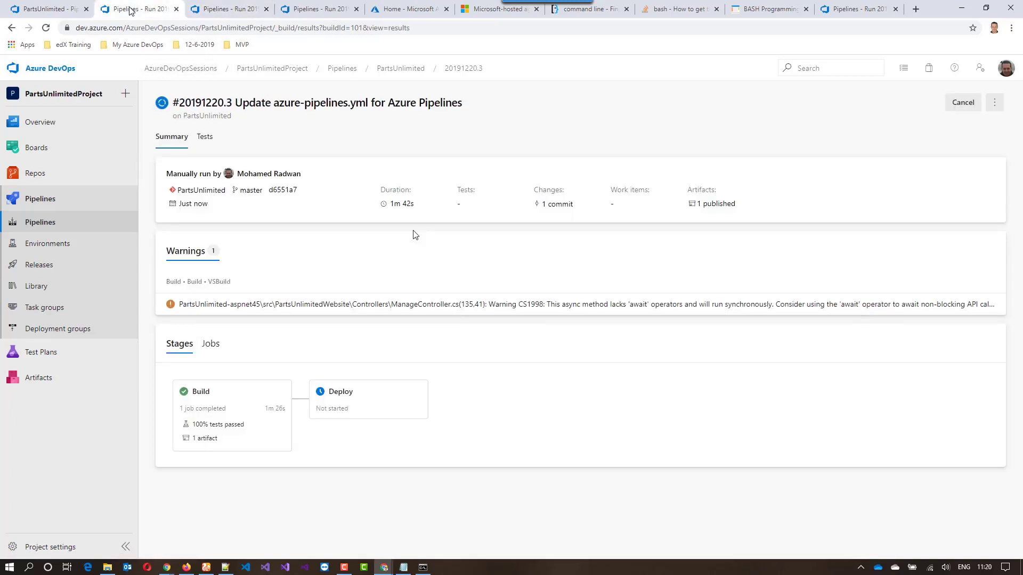
click(210, 8)
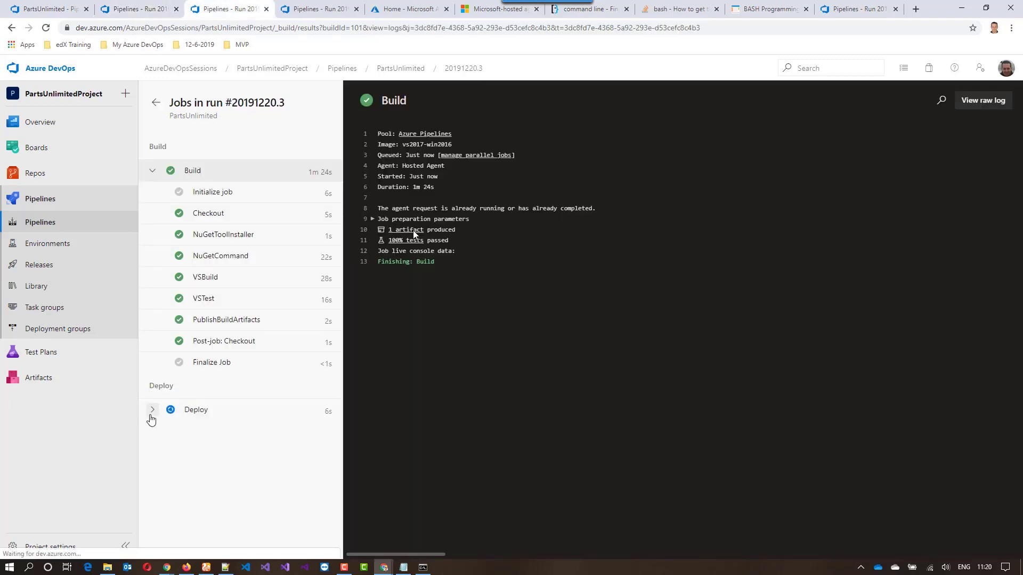
click(152, 410)
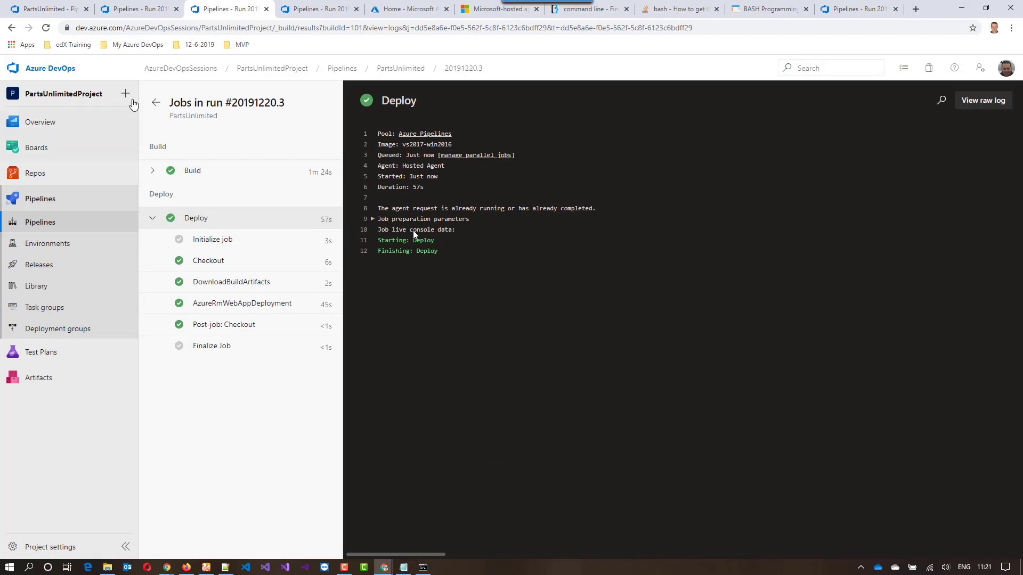
click(132, 10)
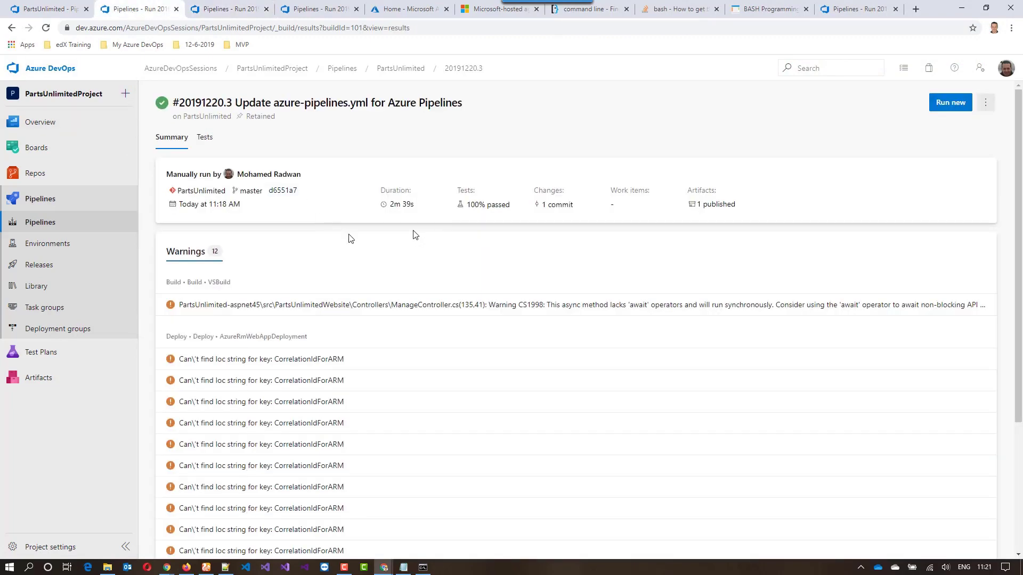
scroll(395, 264, down, 3)
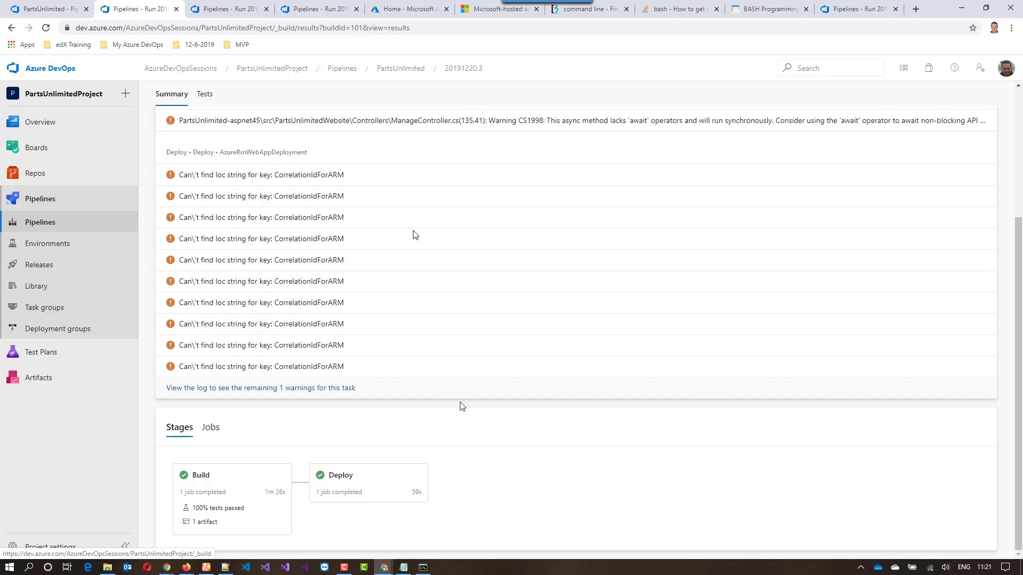
Open the PartsUnlimited repository files in a new browser tab and view Web.config in PartsUnlimited-aspnet45/src/PartsUnlimitedWebsite
click(238, 9)
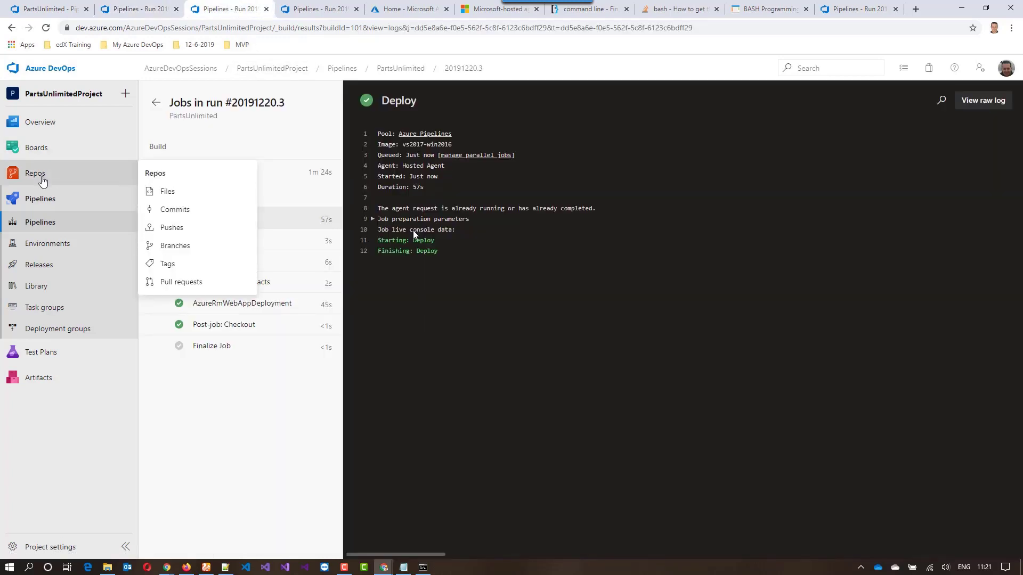
right_click(39, 174)
click(91, 181)
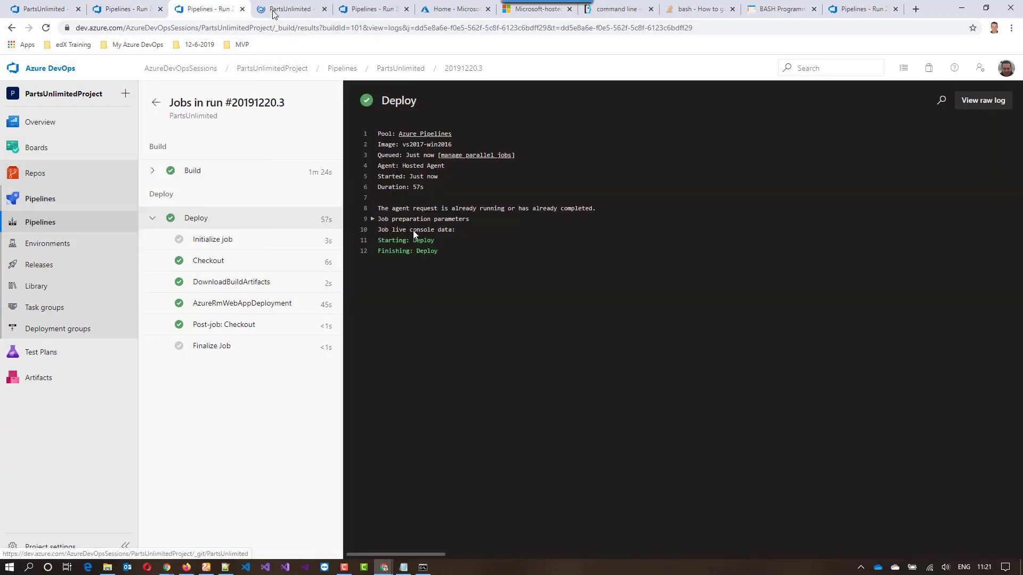
click(285, 9)
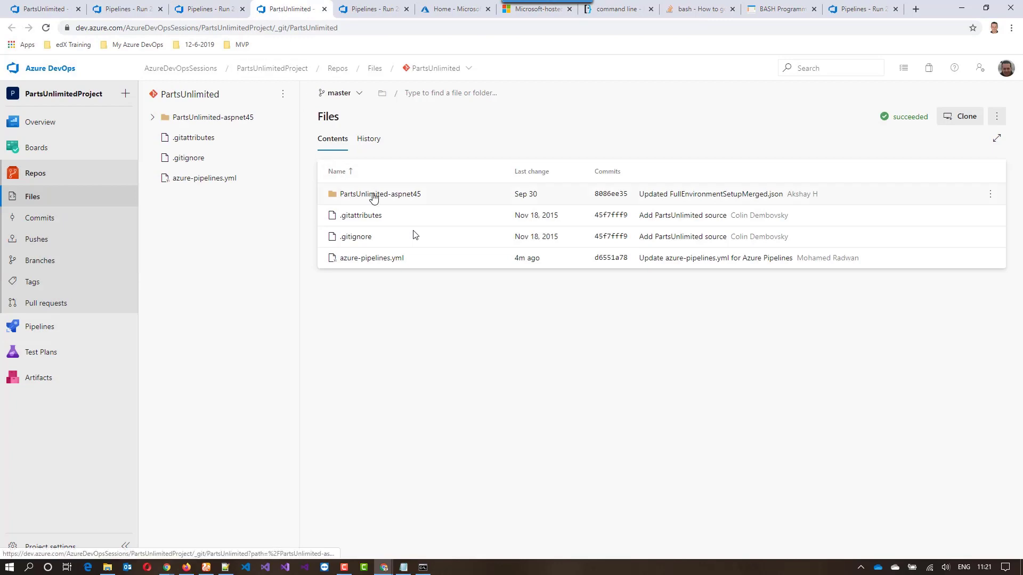
click(372, 196)
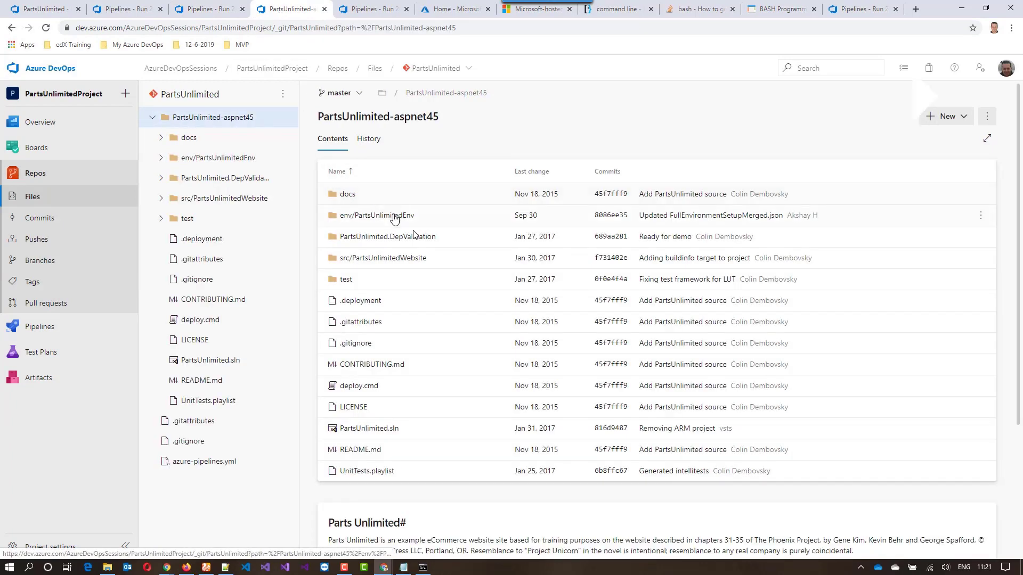
click(394, 261)
scroll(402, 269, down, 5)
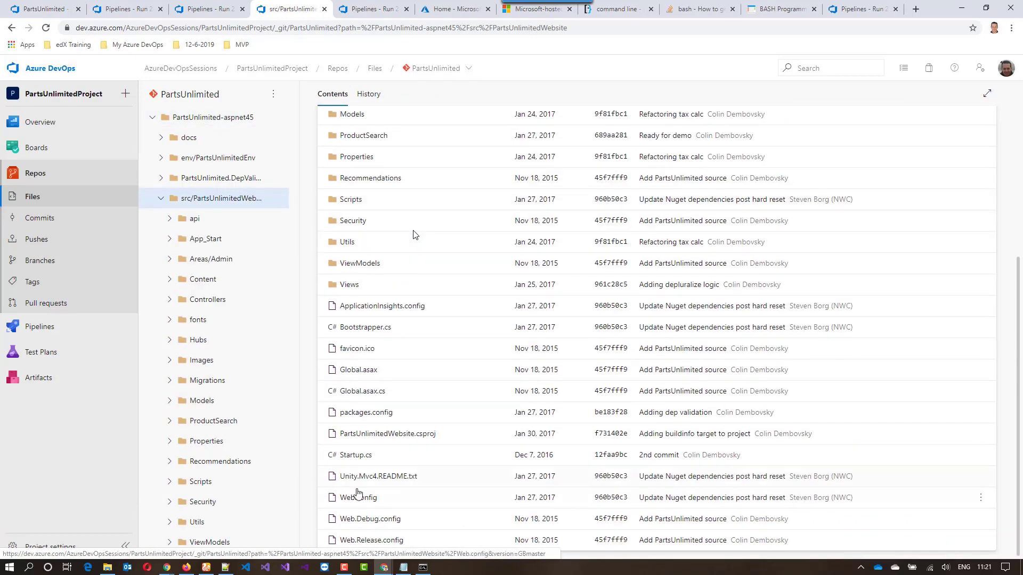
click(358, 497)
Copy the connection string name DefaultConnectionString from the connectionStrings section of Web.config
double_click(444, 362)
right_click(445, 362)
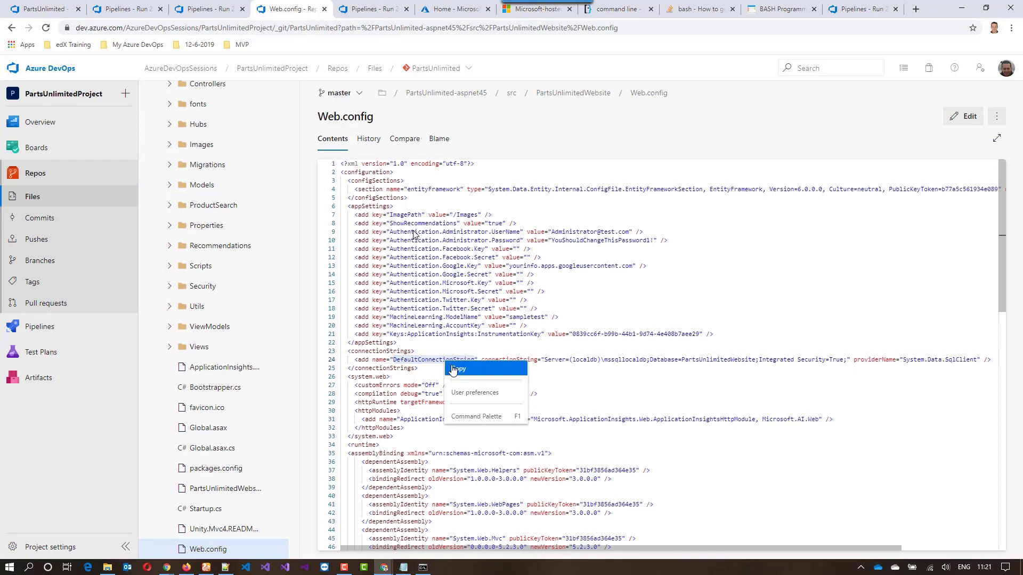
click(457, 369)
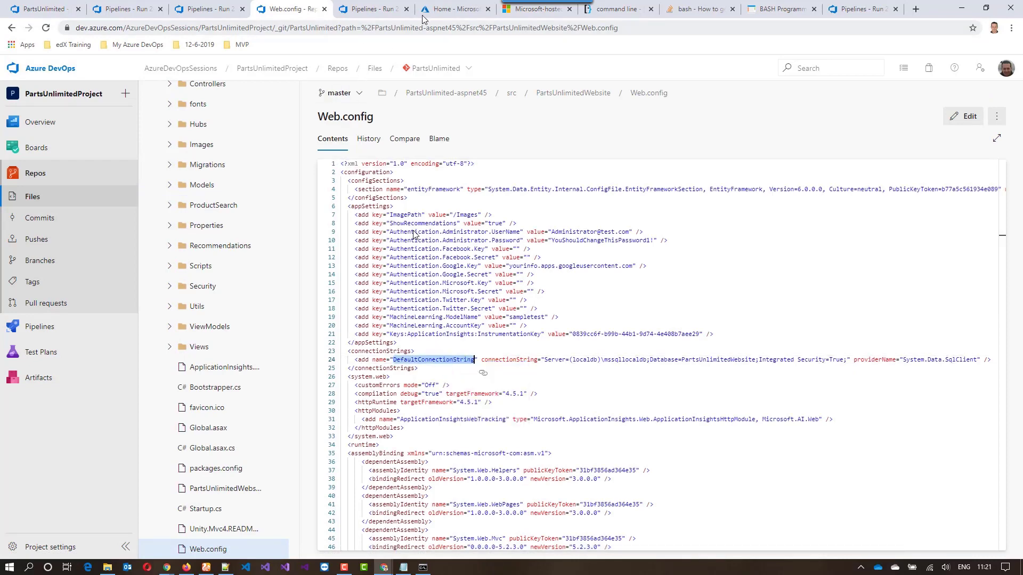
Switch to the Azure portal and open the configuration of the WebAppSQLRadwan app service in the WebAppSQLRadwan resource group
click(437, 9)
click(317, 141)
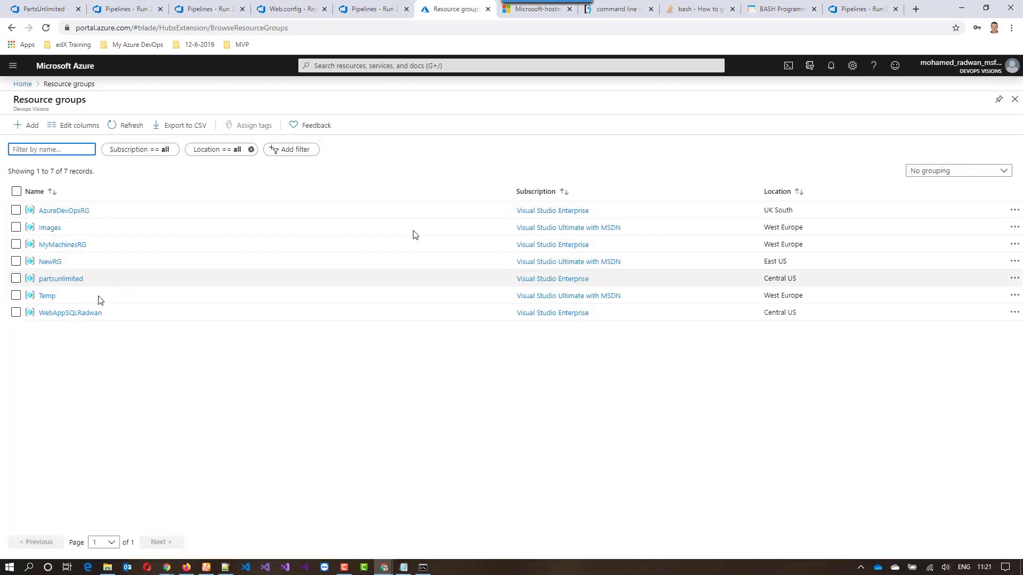
click(87, 314)
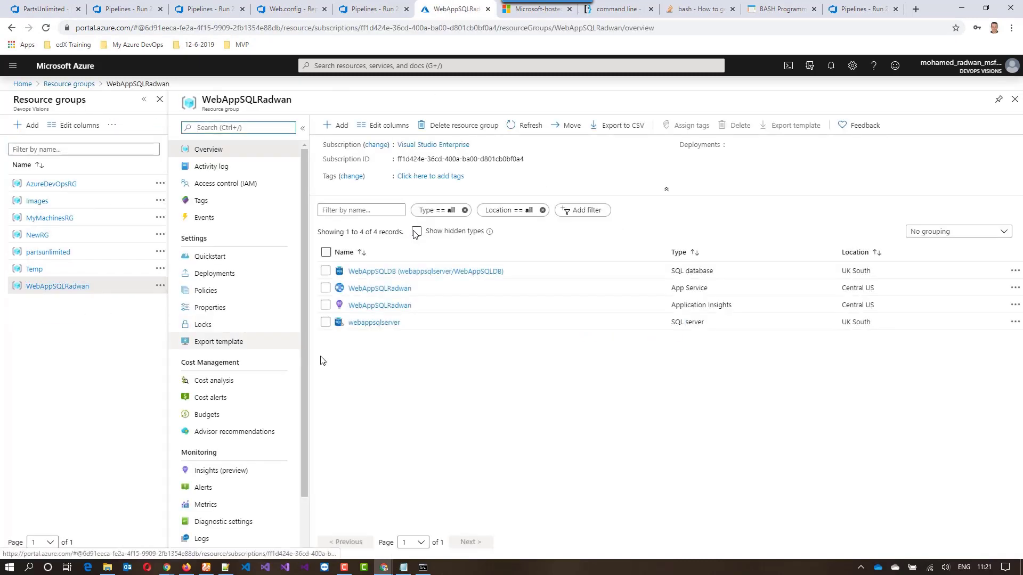
click(386, 294)
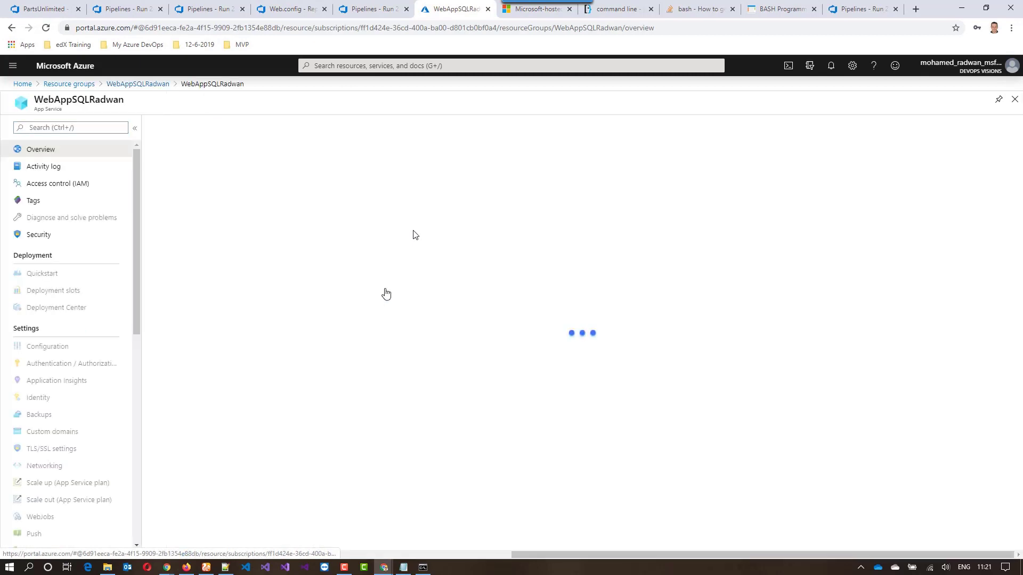
click(65, 348)
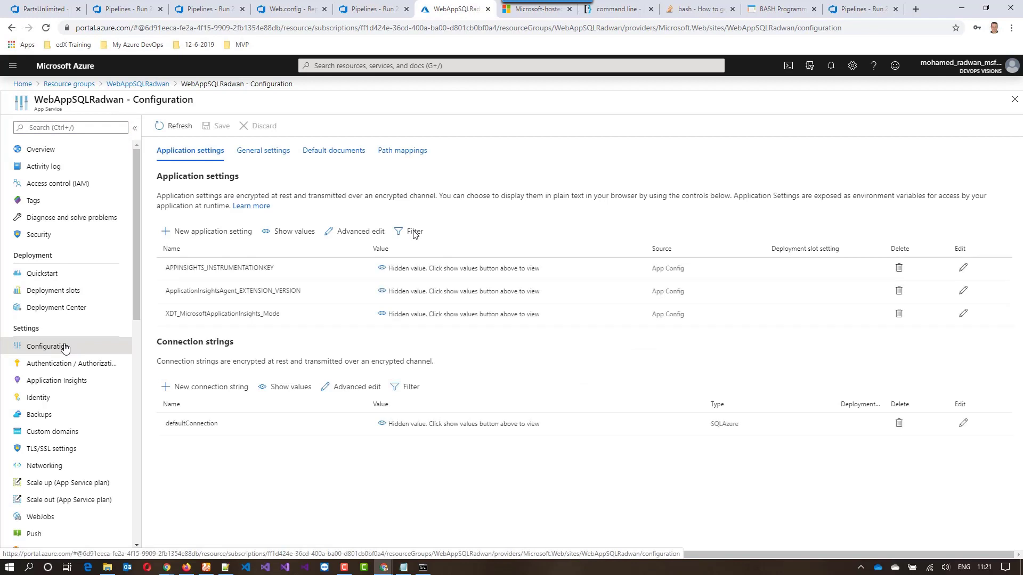
Rename the web app's SQLAzure connection string to DefaultConnectionString and save the configuration
click(190, 425)
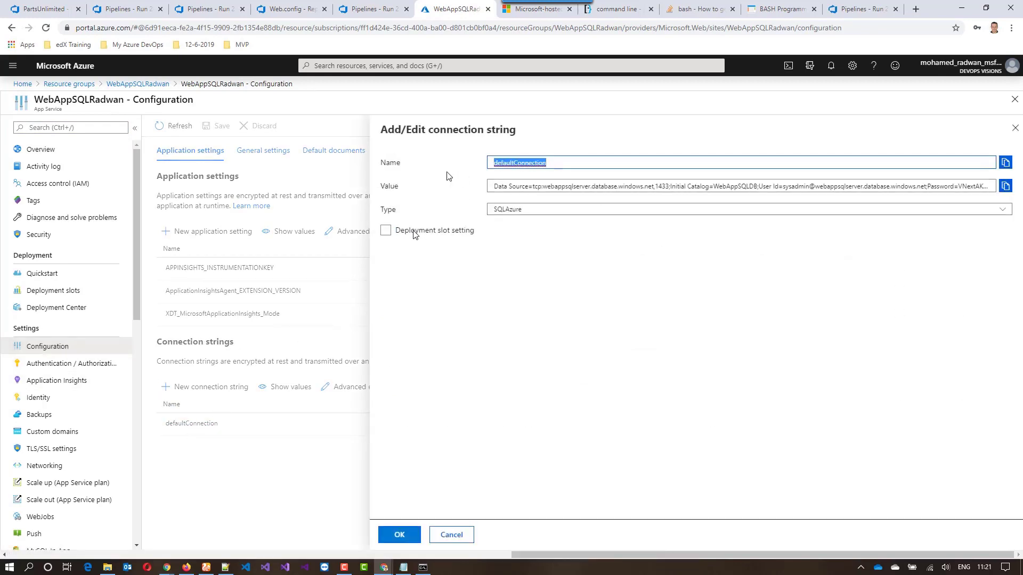
key(ctrl+v)
click(400, 534)
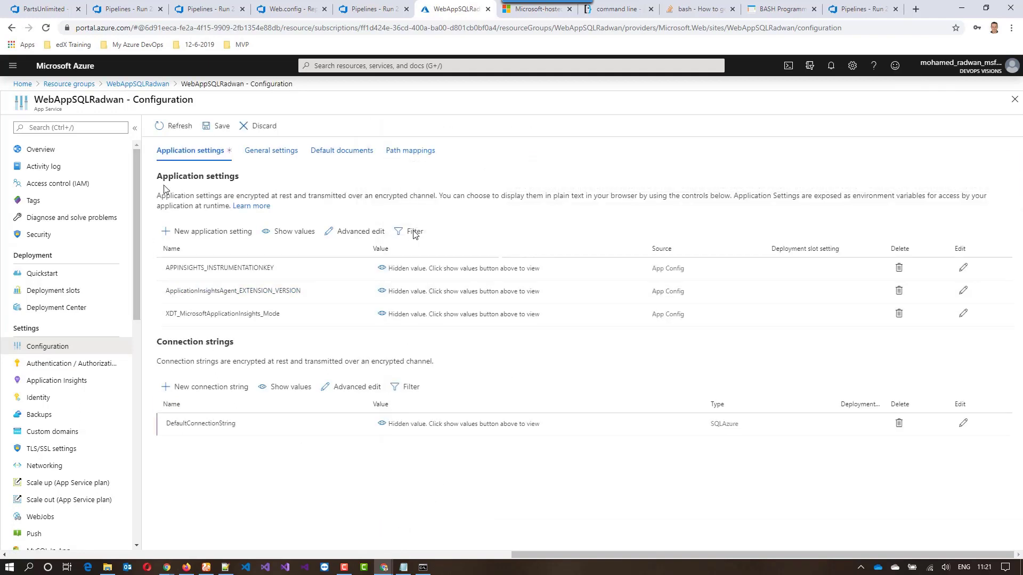
click(213, 128)
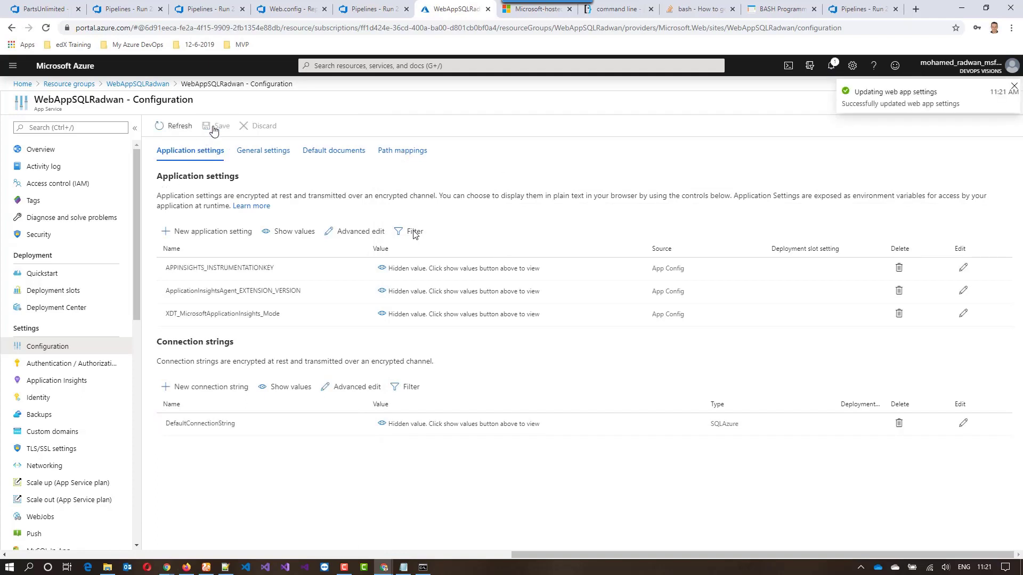
Browse to the deployed web app from its overview and look through the home page's banners, arrivals and top-selling products
click(68, 153)
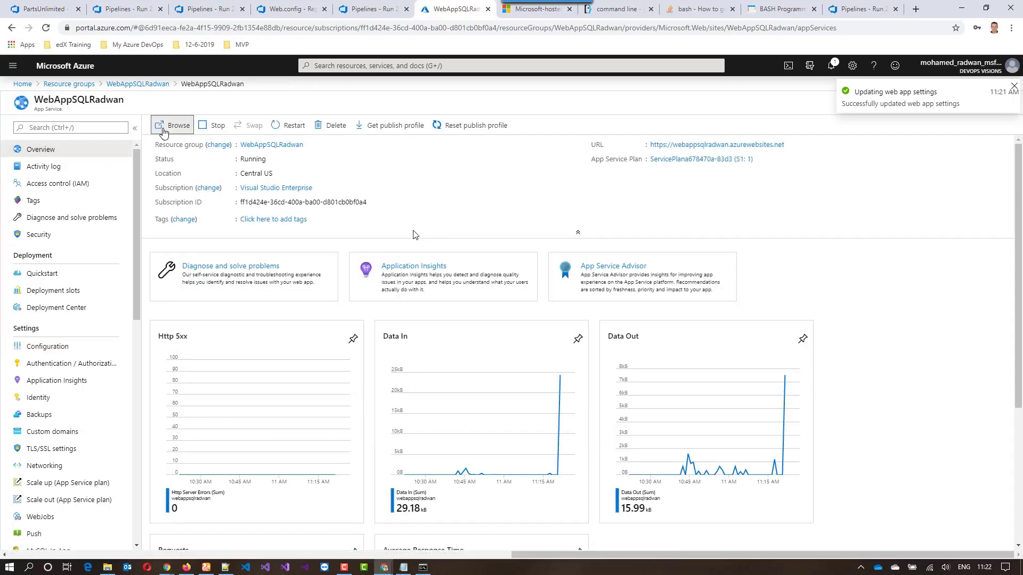
click(163, 128)
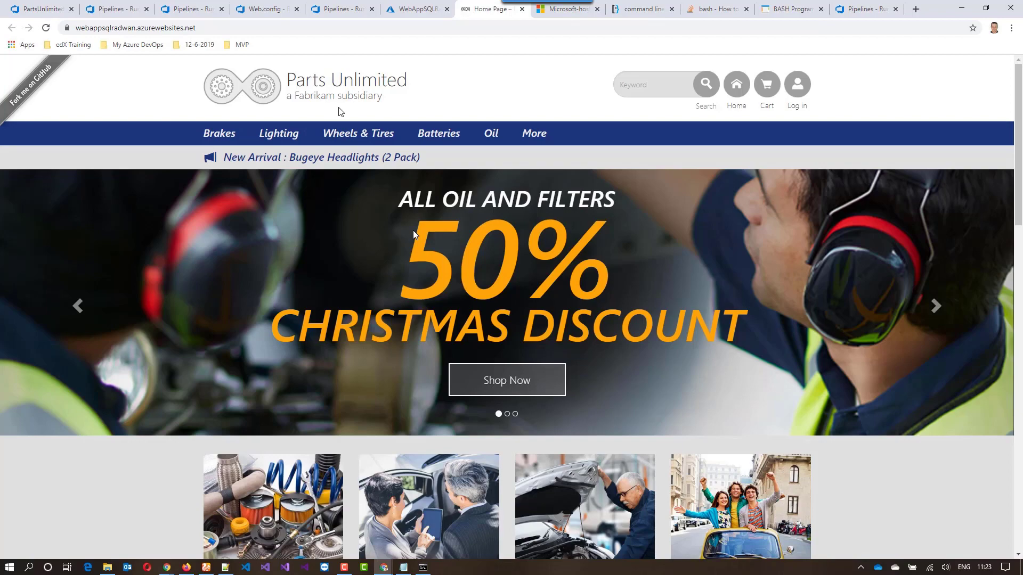
click(936, 306)
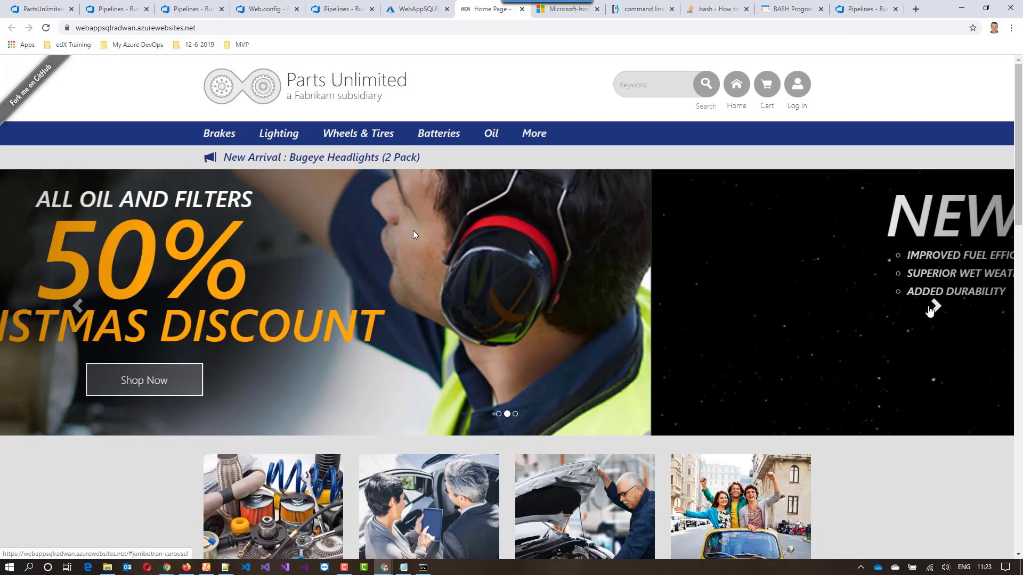
scroll(837, 294, down, 8)
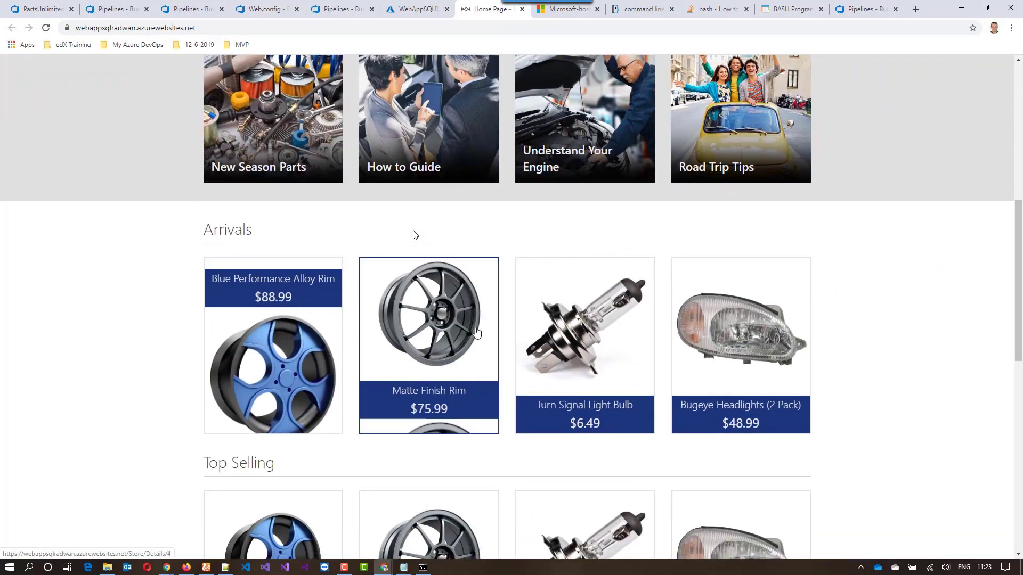
scroll(501, 324, down, 3)
scroll(500, 325, down, 8)
scroll(501, 324, up, 15)
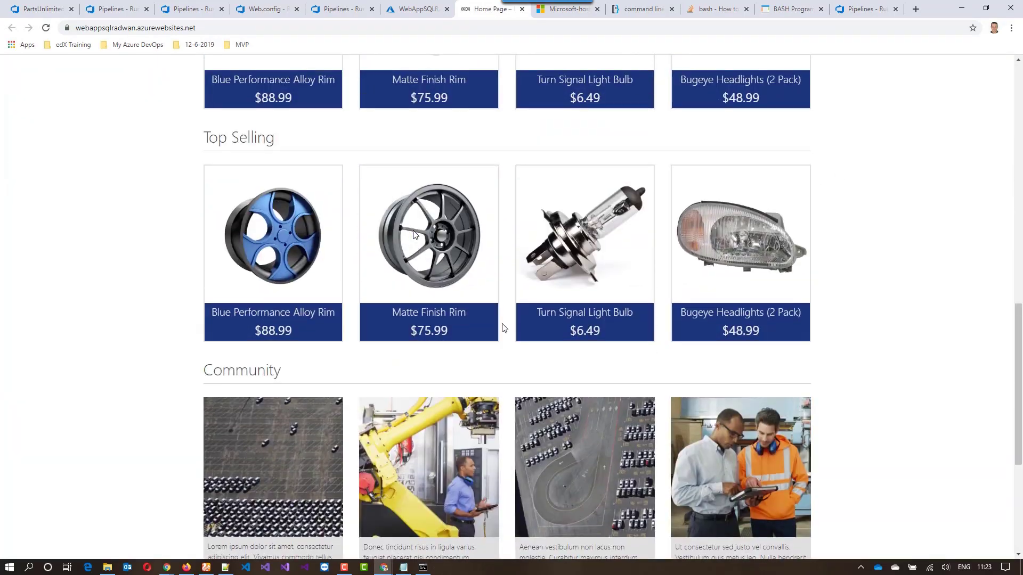
scroll(503, 326, up, 4)
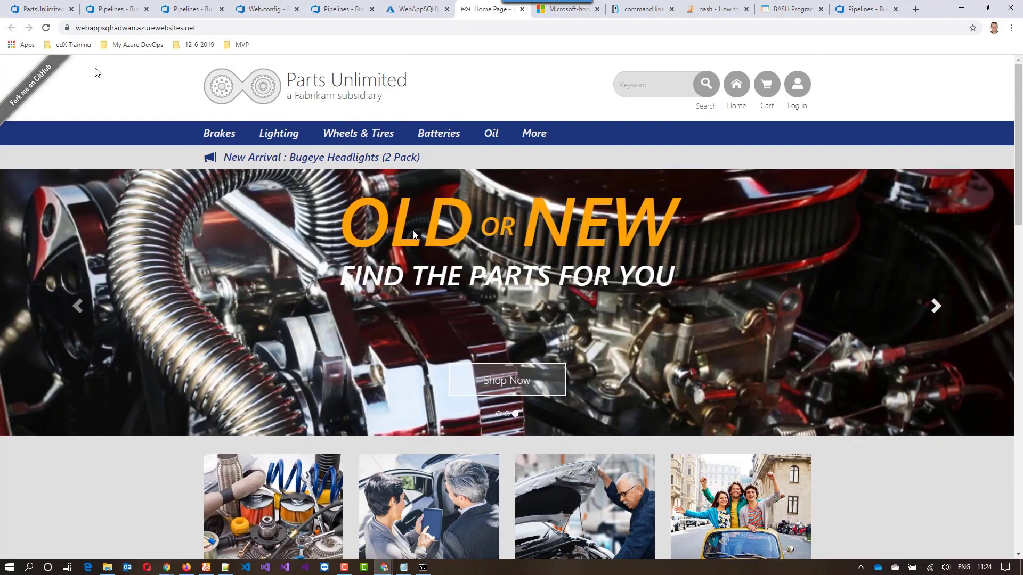
Return to the pipeline YAML, switch to Command Prompt, run dir /b /s to list files recursively, and stop the listing
click(49, 12)
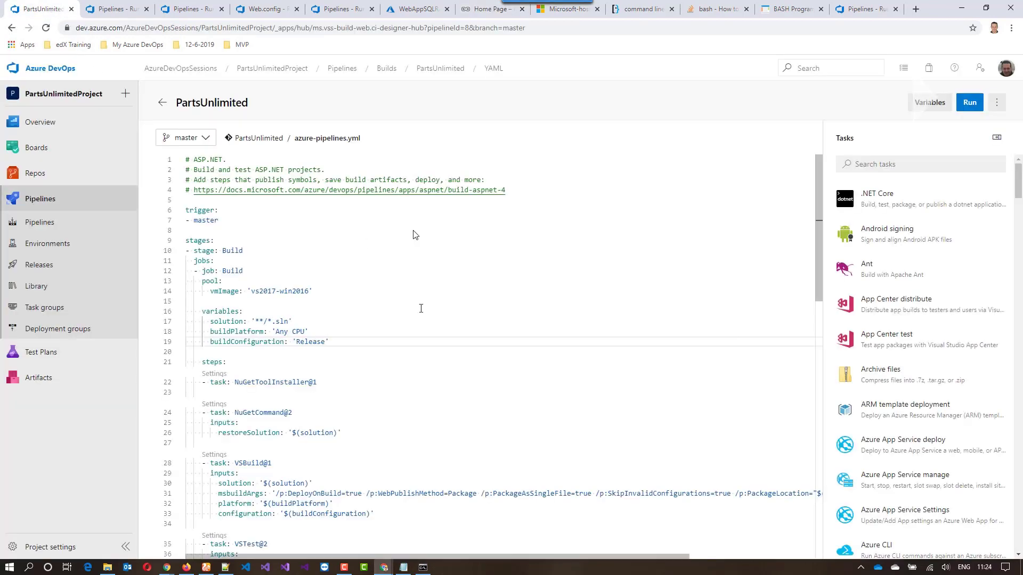
click(424, 567)
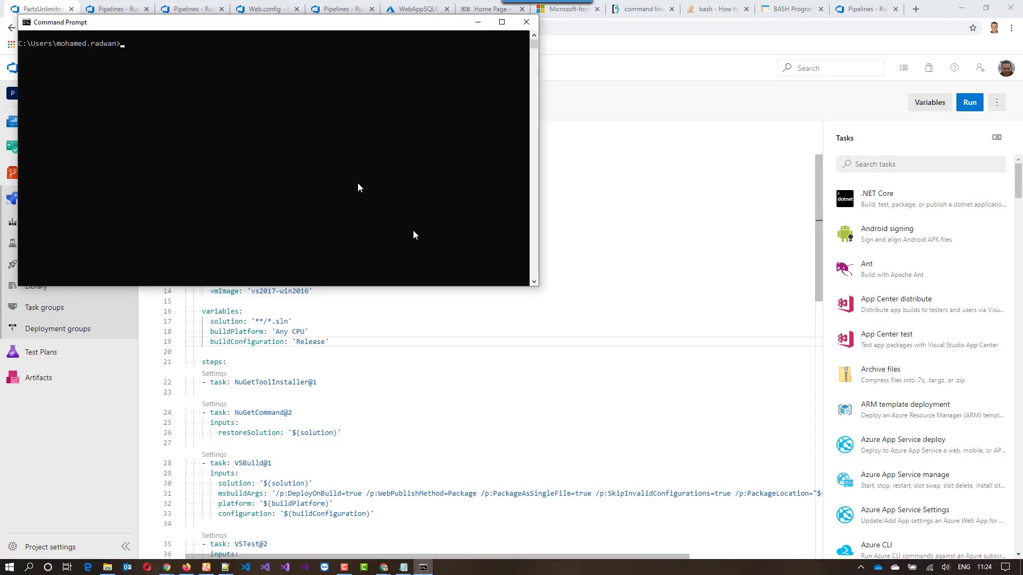
text(dir /b /s)
key(Return)
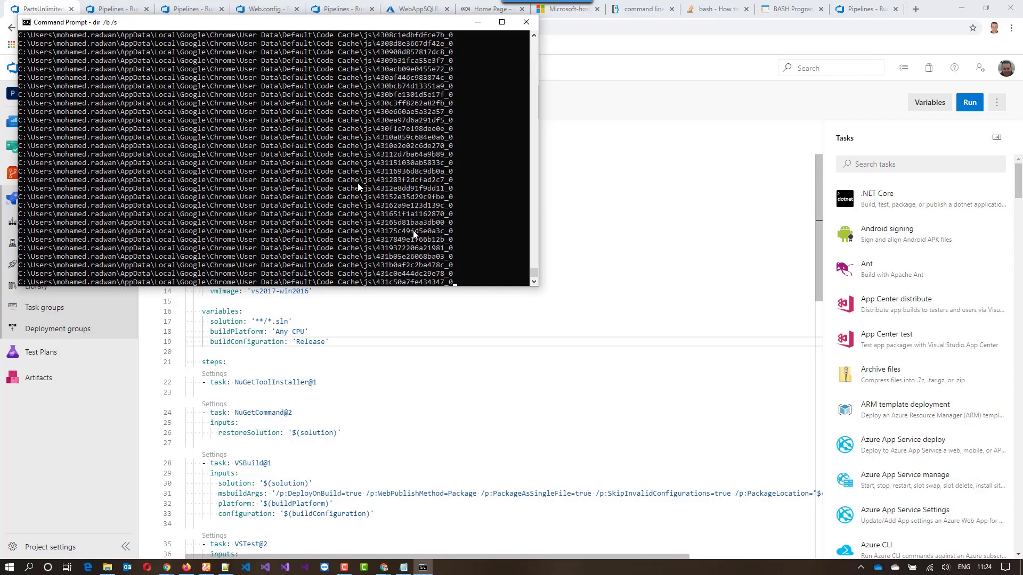
key(ctrl+c)
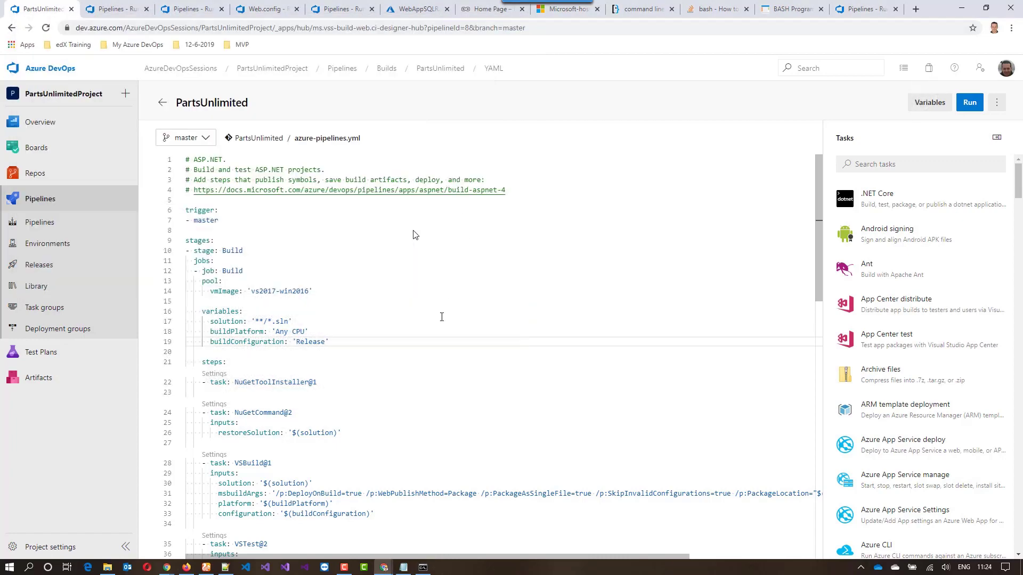
Make an empty line between the DownloadBuildArtifacts and AzureRmWebAppDeployment tasks and start a Command line task there
click(221, 330)
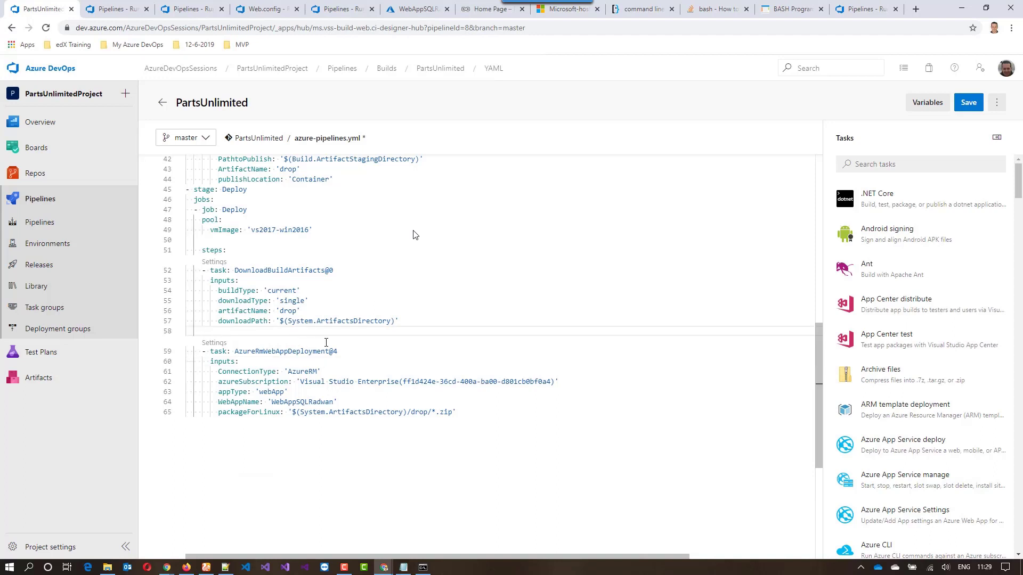
click(902, 167)
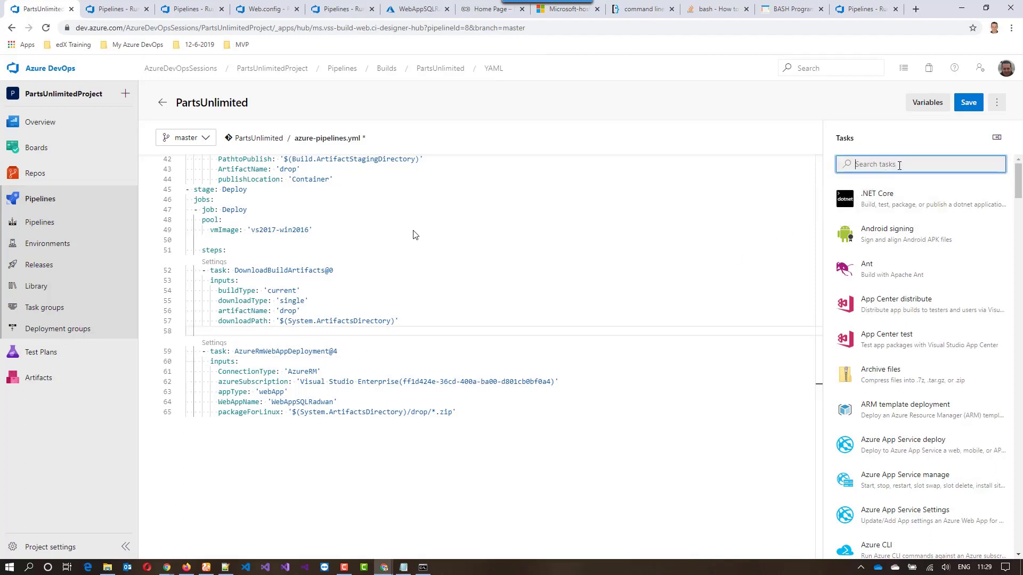
text(comm)
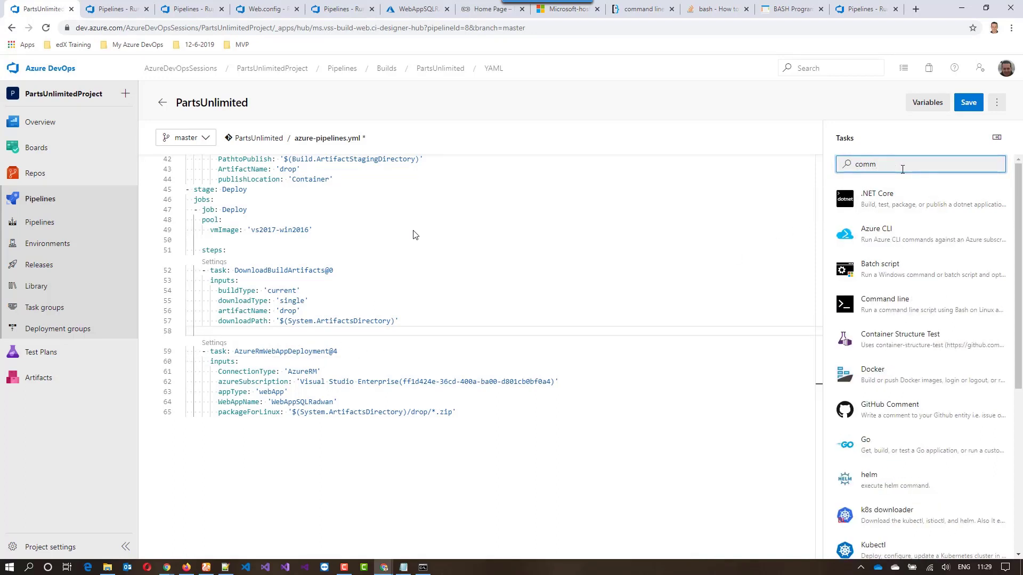
click(873, 300)
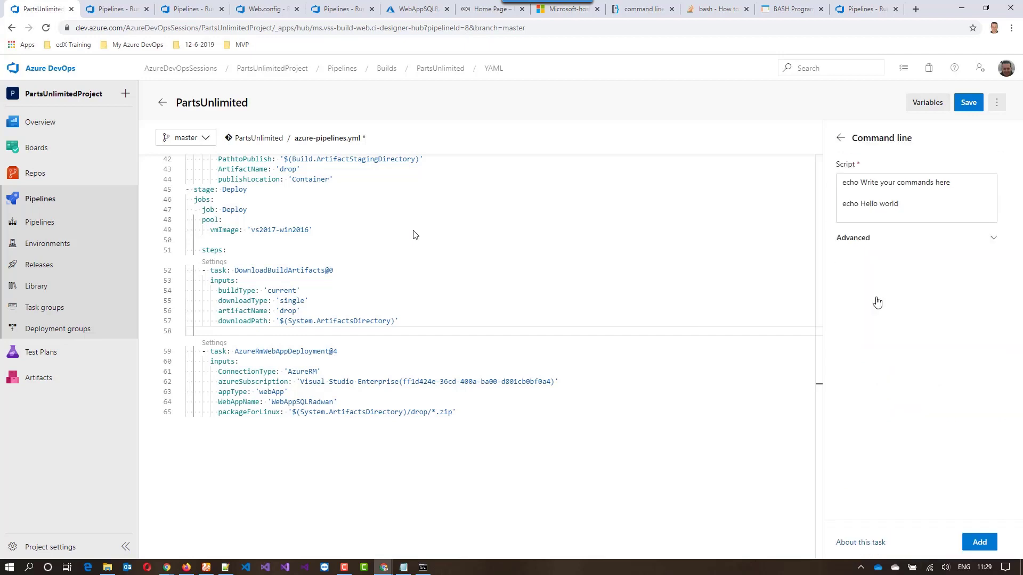
Set the task's script to "echo Tell me all folders and file in this path" followed by "dir /b /s", and add it to the YAML
drag(861, 182, 954, 183)
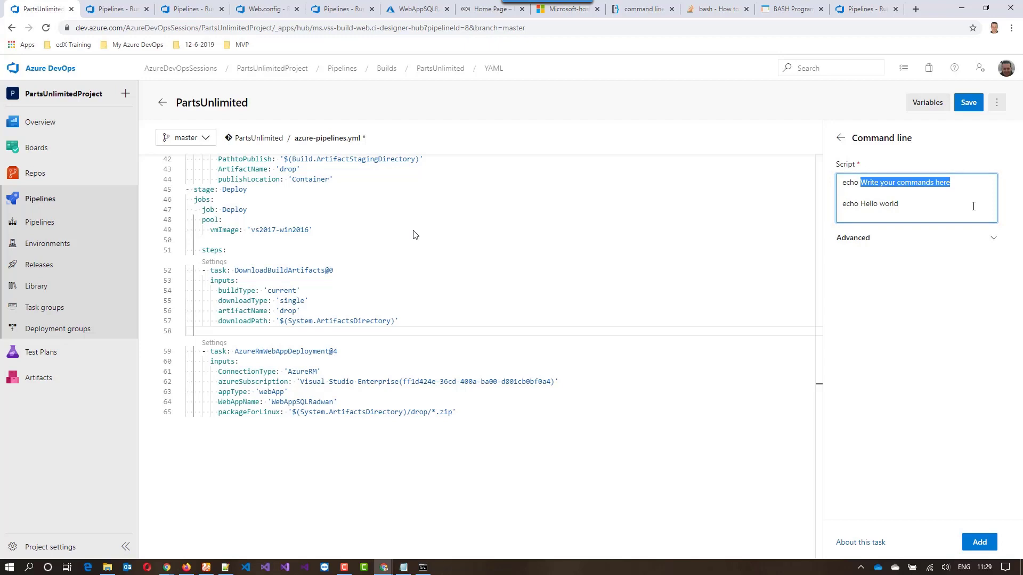
text(Tell me all )
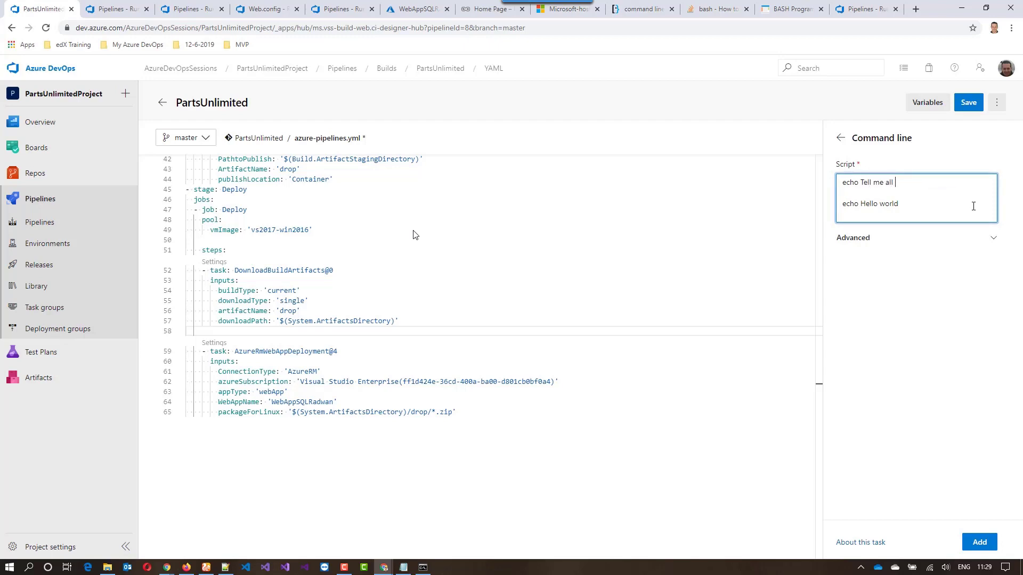
text(folder )
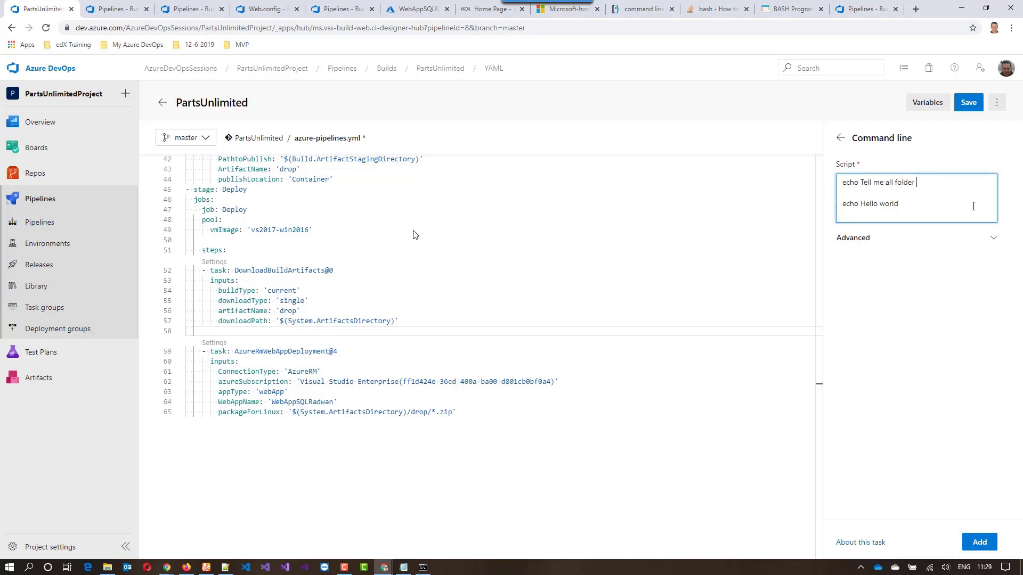
text(s and file in t)
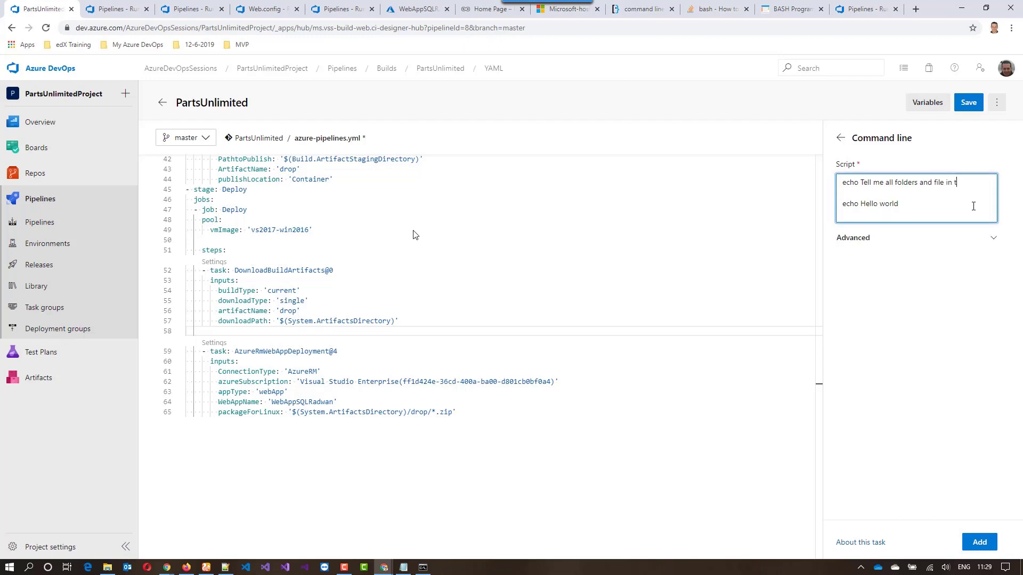
text(his path)
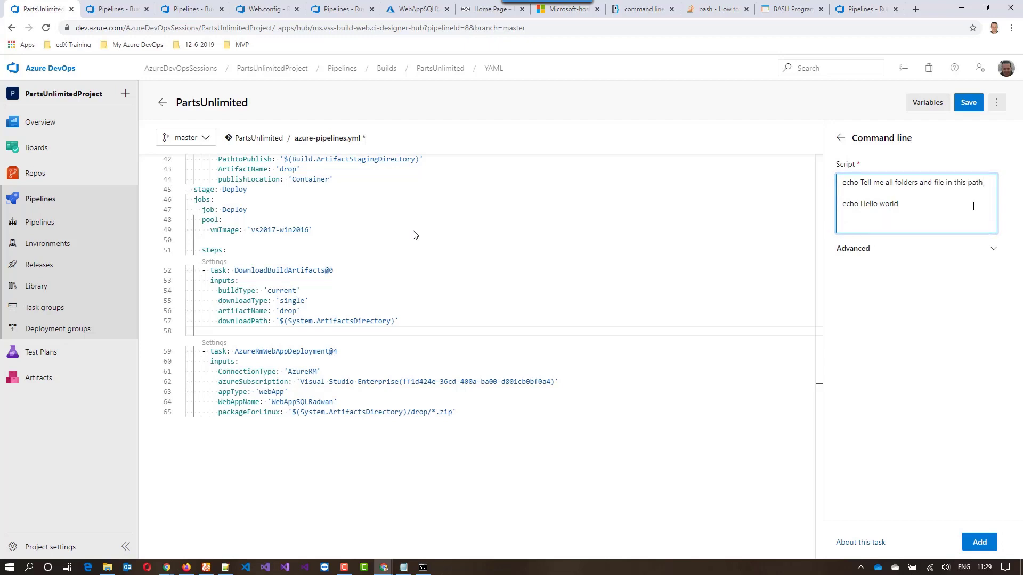
drag(914, 210, 839, 208)
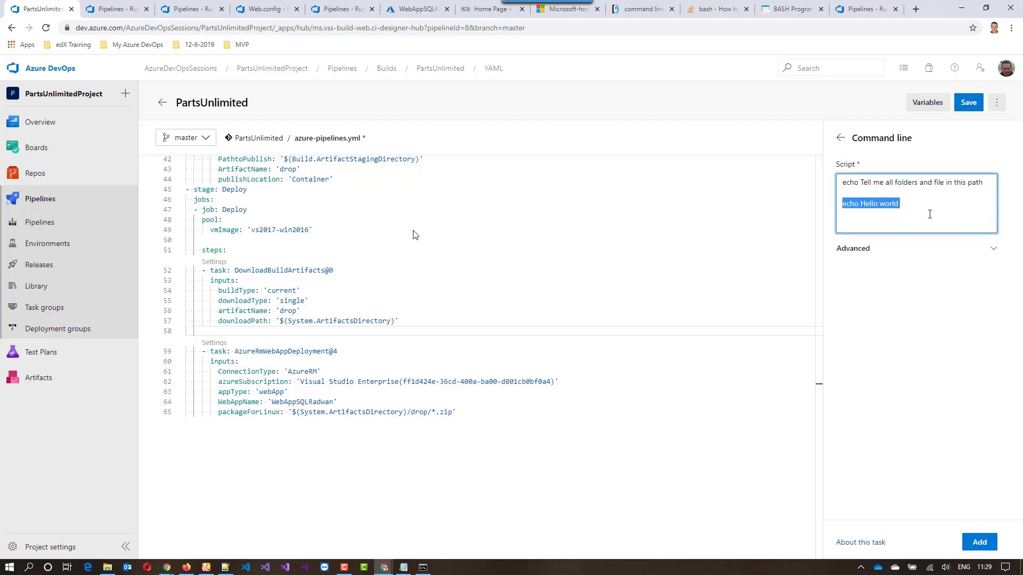
text(dir /b /s)
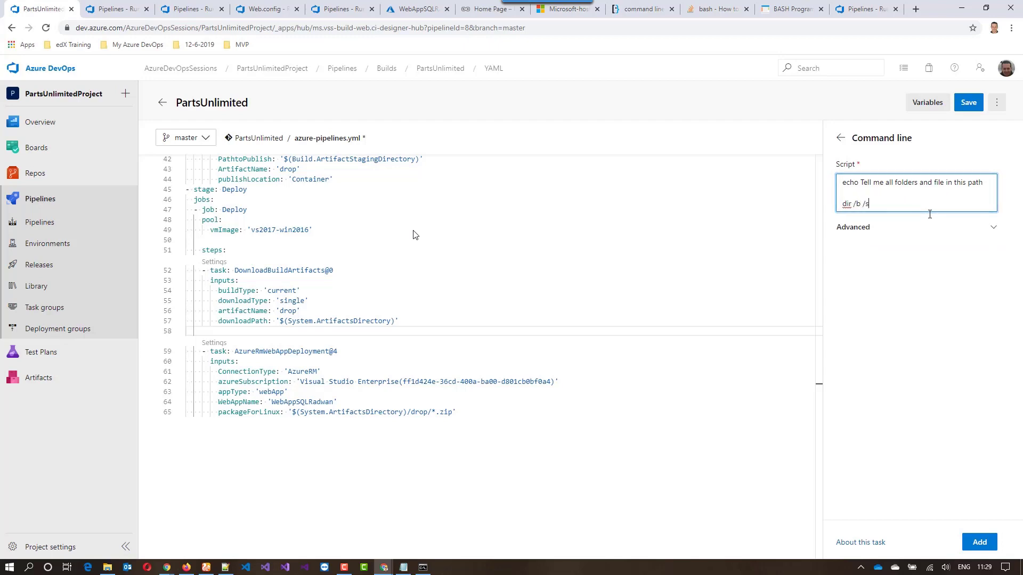
click(978, 542)
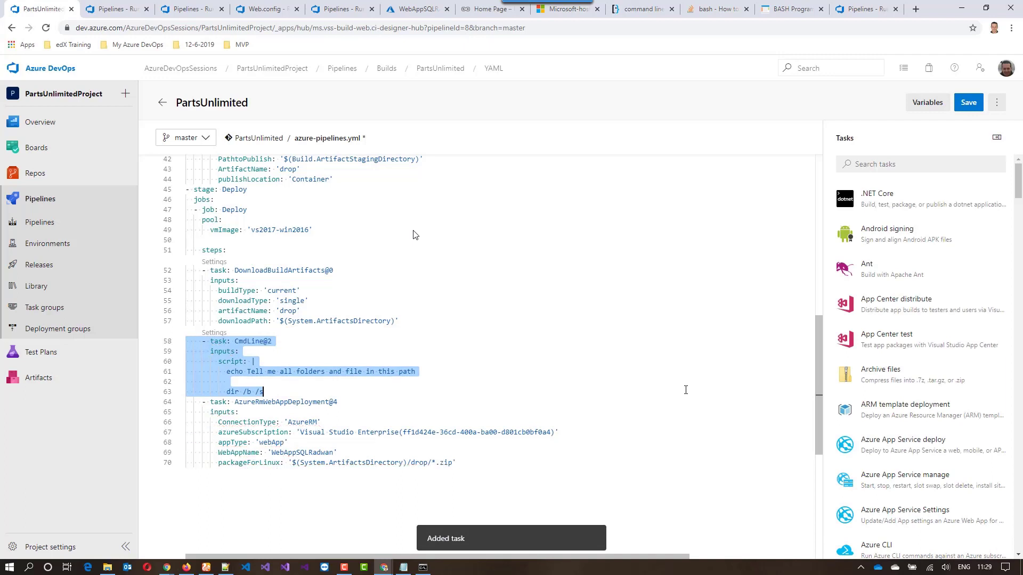
Save azure-pipelines.yml with the default commit message directly to the master branch
click(581, 363)
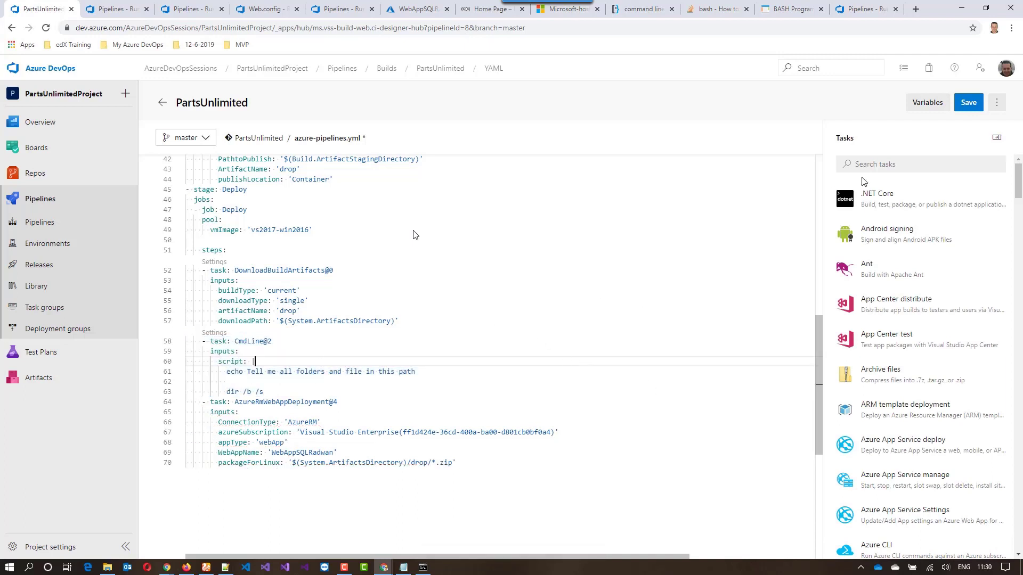
click(969, 103)
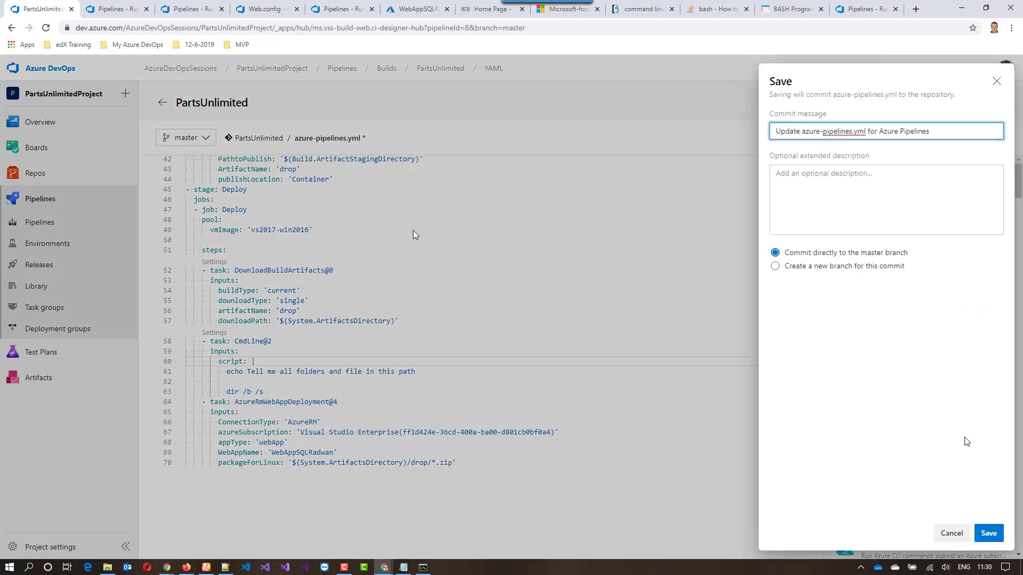
click(988, 532)
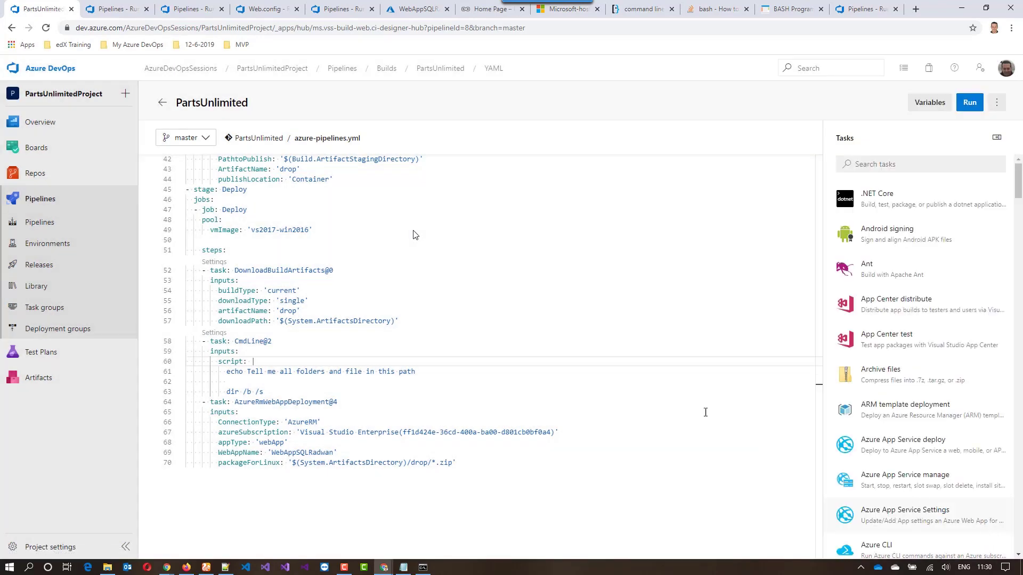
Open the pipelines list in a new browser tab and view the build job of the latest PartsUnlimited run
right_click(52, 202)
key(Escape)
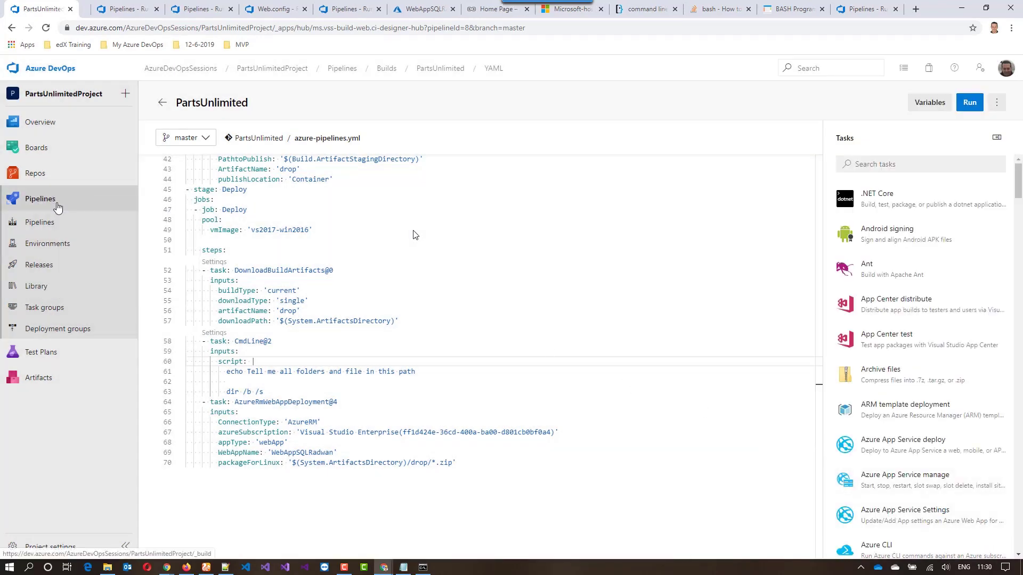
click(104, 9)
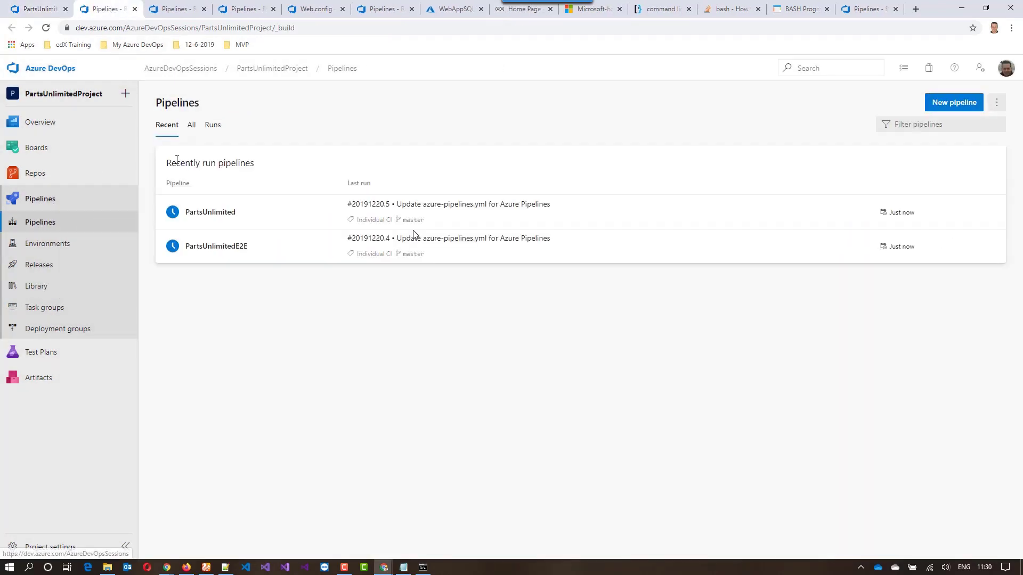
click(241, 214)
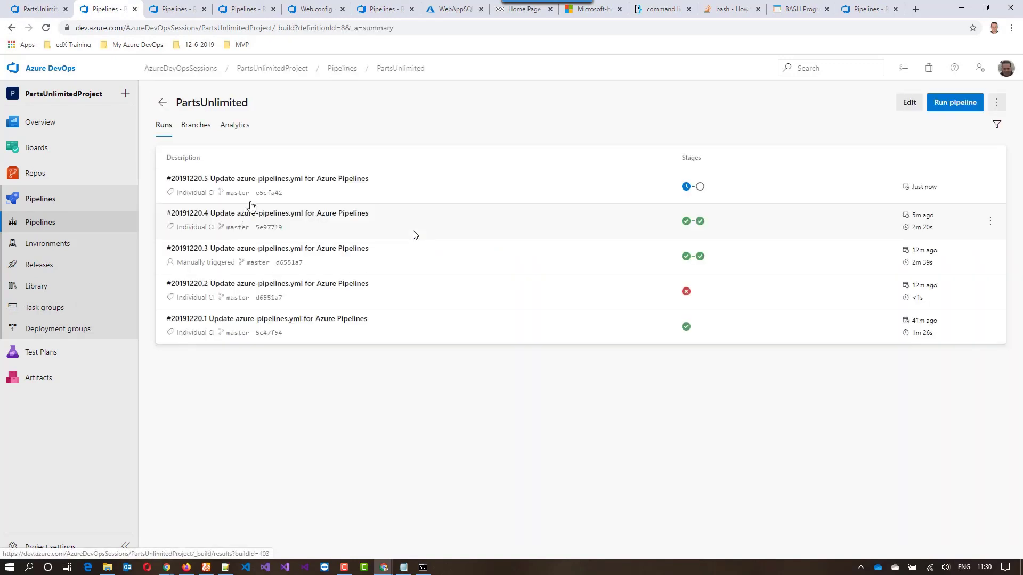
click(272, 231)
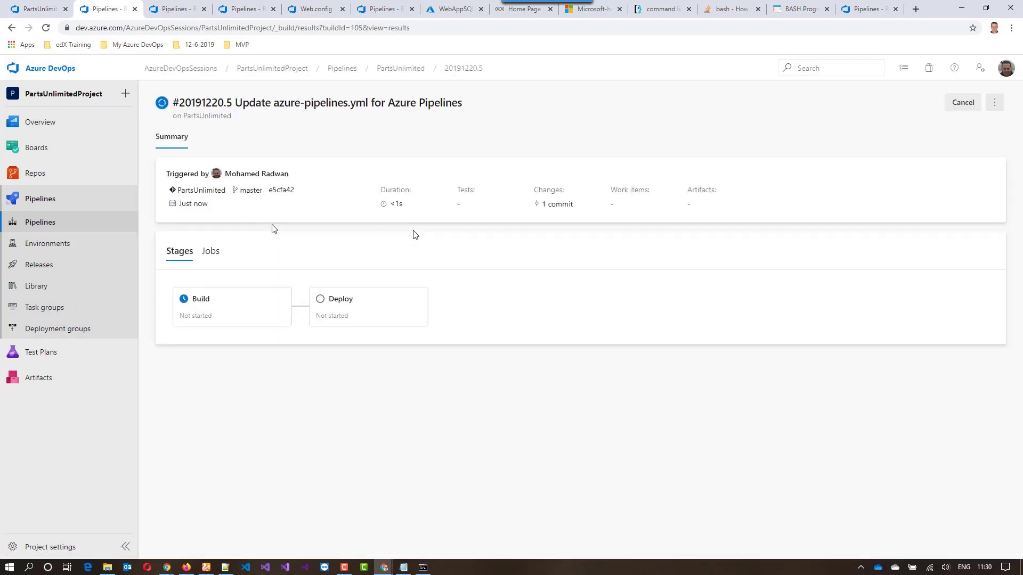
click(251, 298)
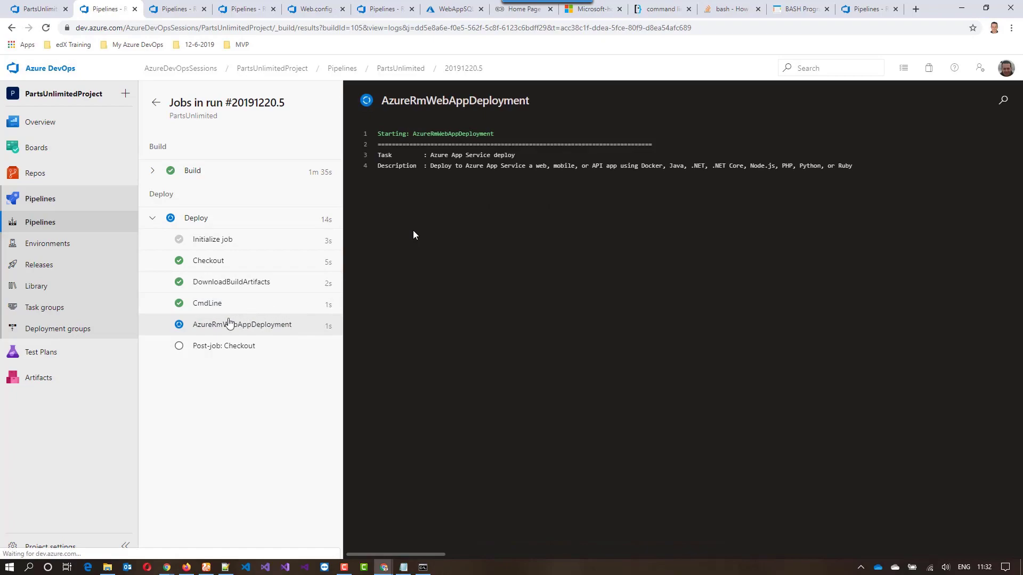
Examine the CmdLine task's log in the Deploy job for the listed folders and files
click(211, 308)
scroll(578, 303, down, 10)
scroll(588, 322, down, 20)
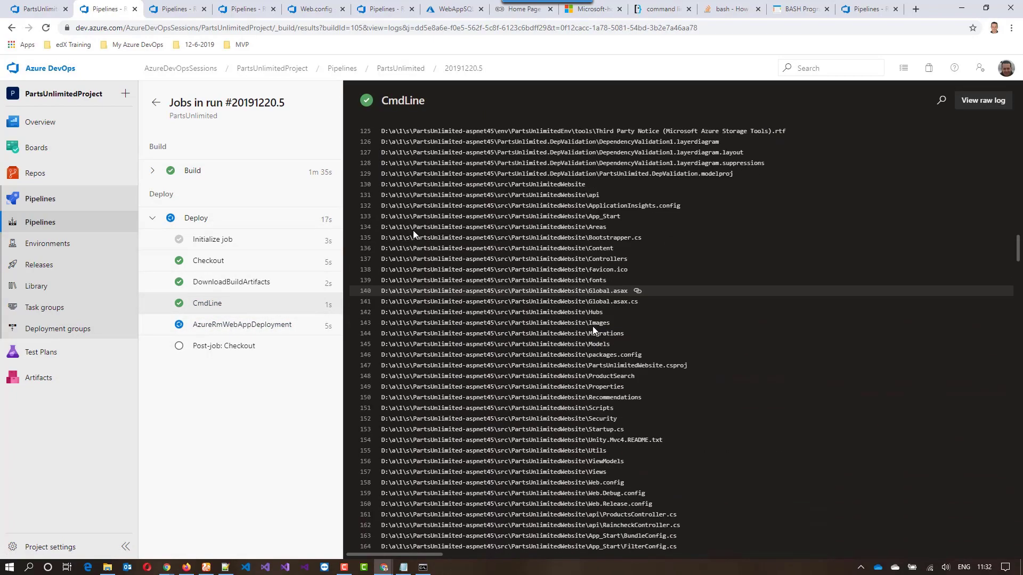
scroll(903, 233, up, 20)
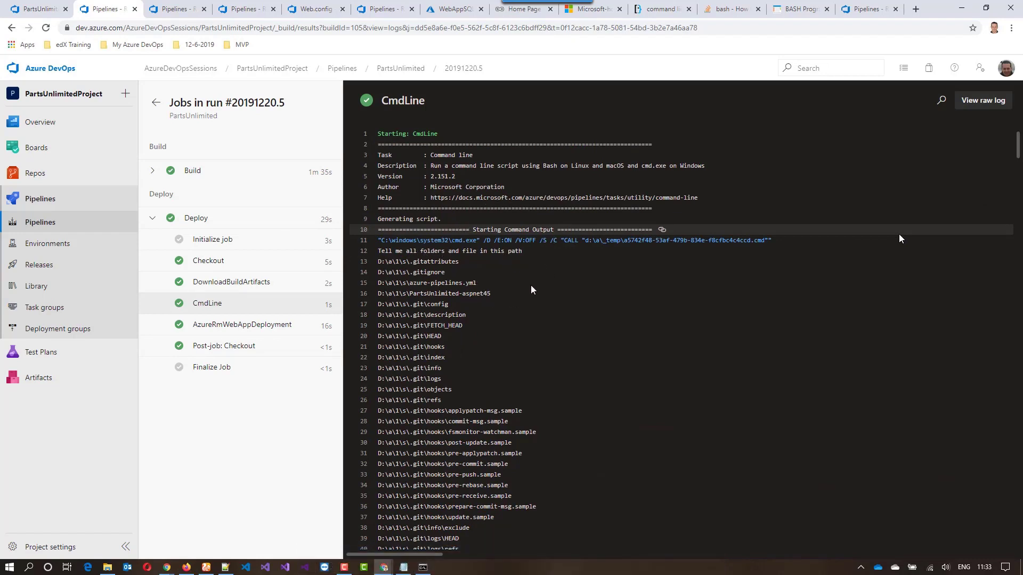
Examine the top-voted Stack Overflow answer's bash loop for listing the files in a directory
click(715, 9)
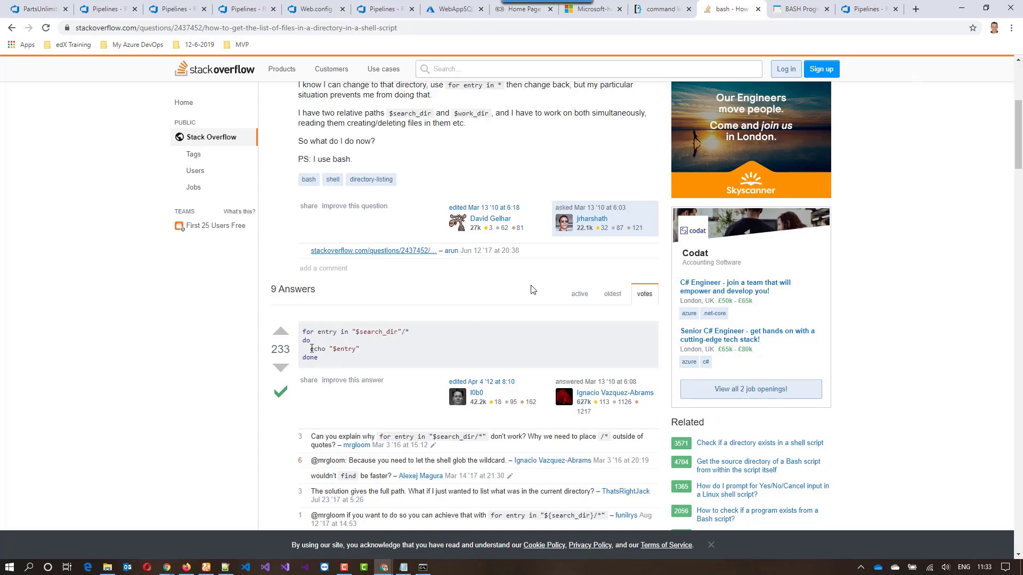
drag(319, 360, 304, 331)
click(426, 347)
View the BASH programming guide's Variables and Pipes chapters and look through its table of contents
click(810, 14)
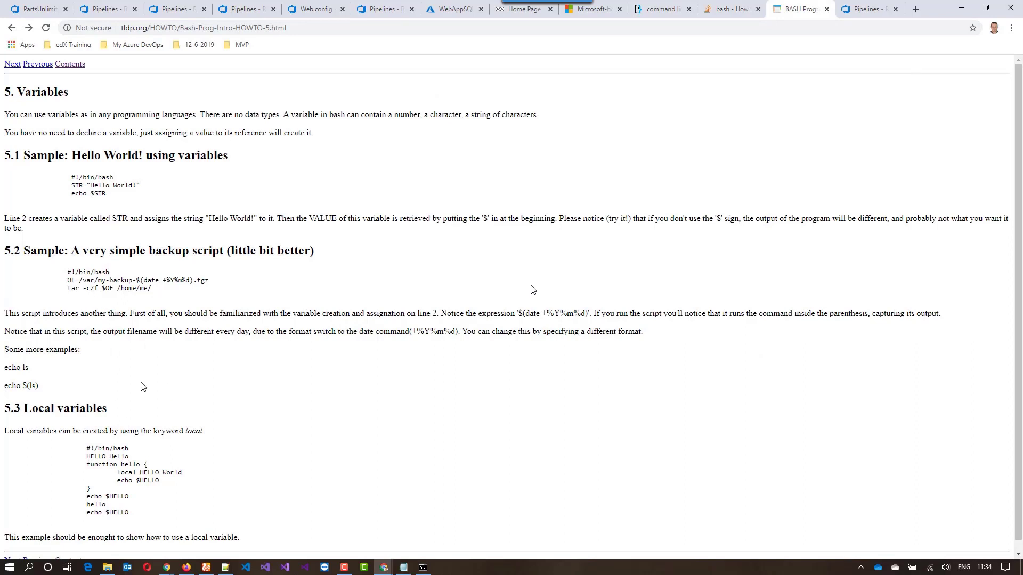
click(40, 68)
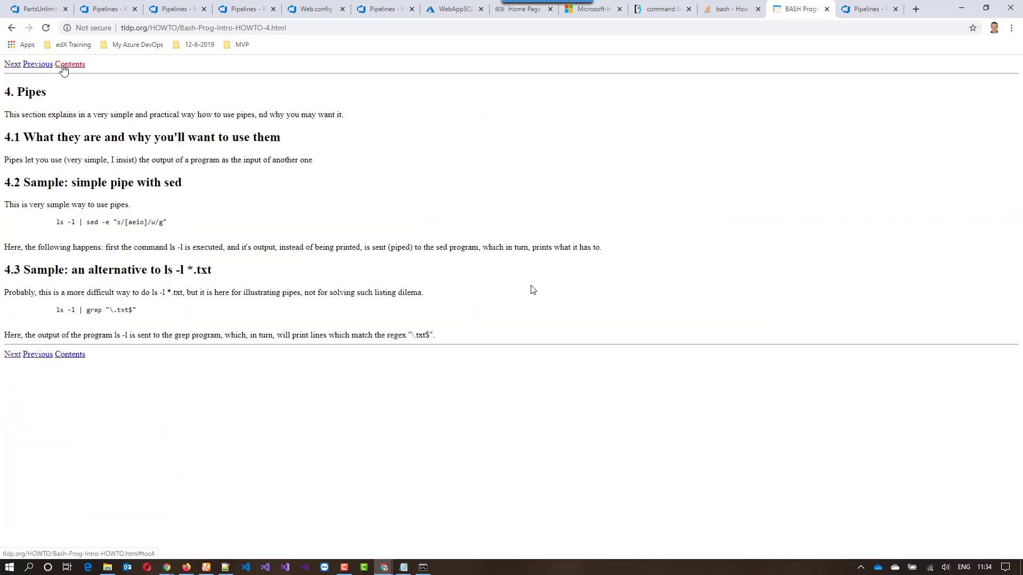
click(64, 66)
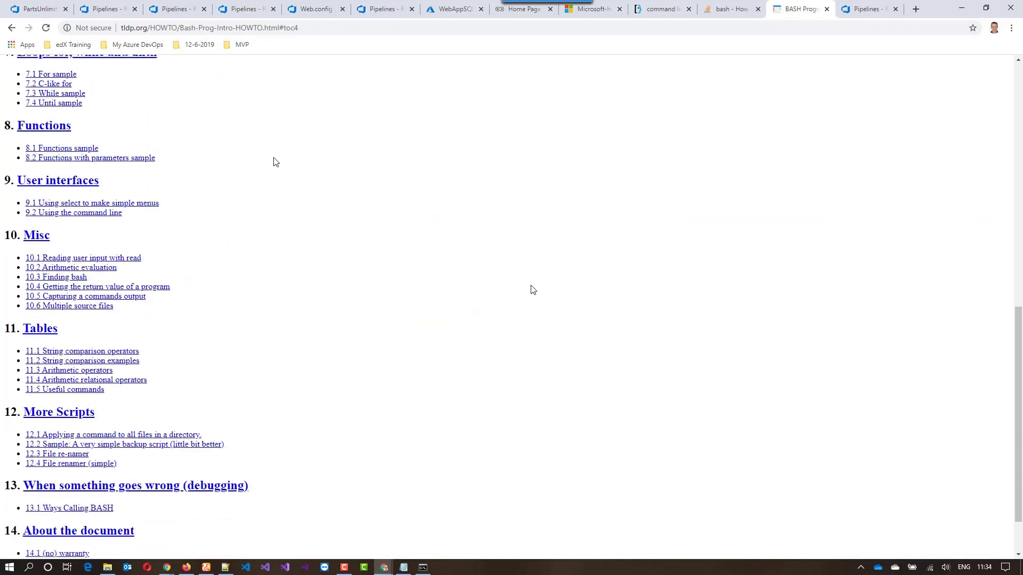
scroll(275, 161, up, 15)
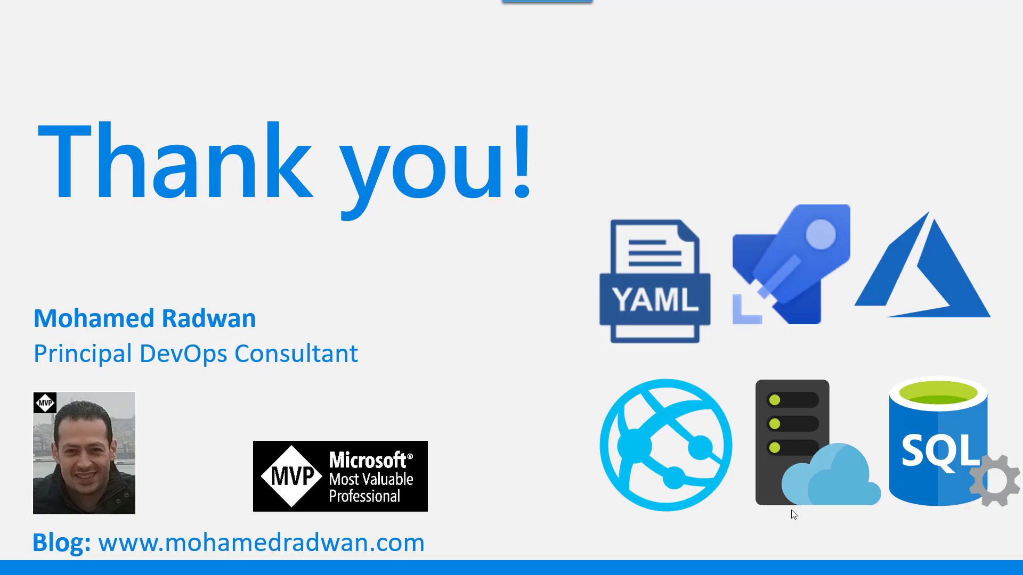